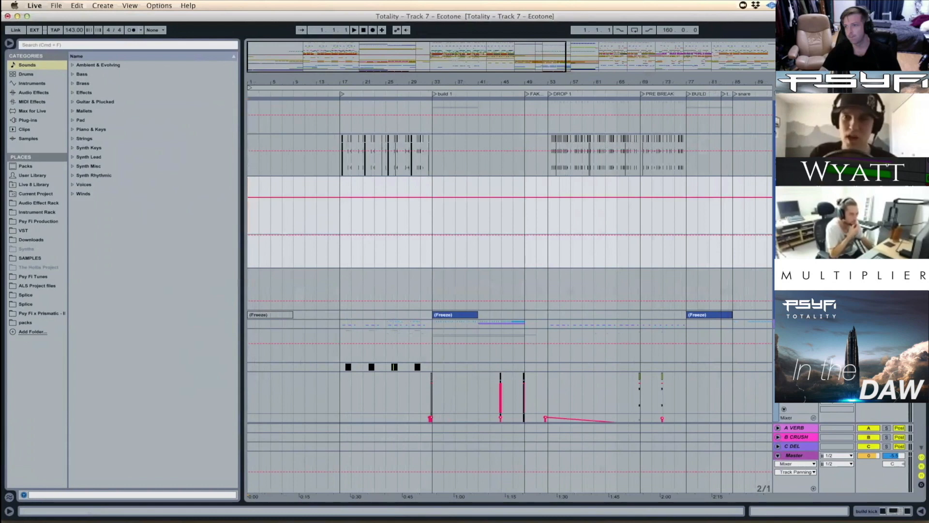
# Step: Find the opening frozen audio clip in the lower tracks and play it from bar 1 to hear its chords
pyautogui.scroll(-10, 378, 348)
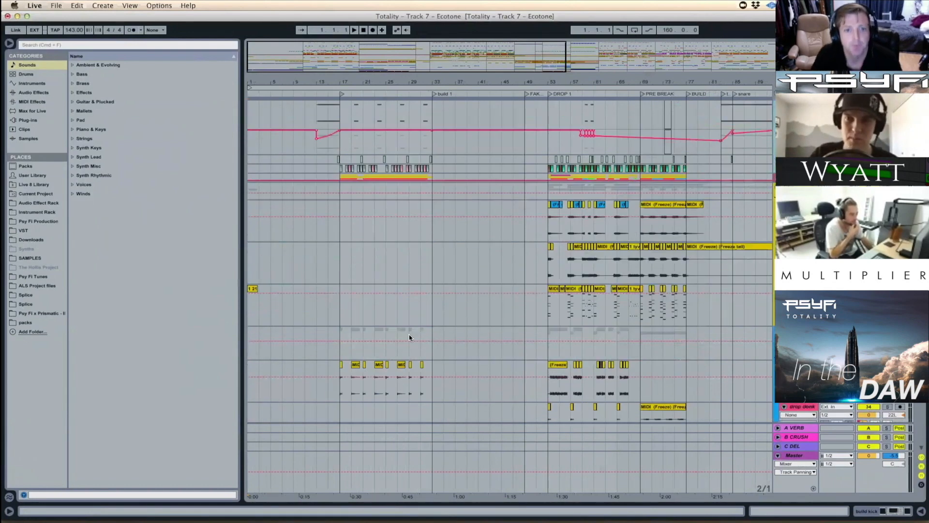
pyautogui.scroll(-4, 410, 338)
pyautogui.scroll(-5, 746, 314)
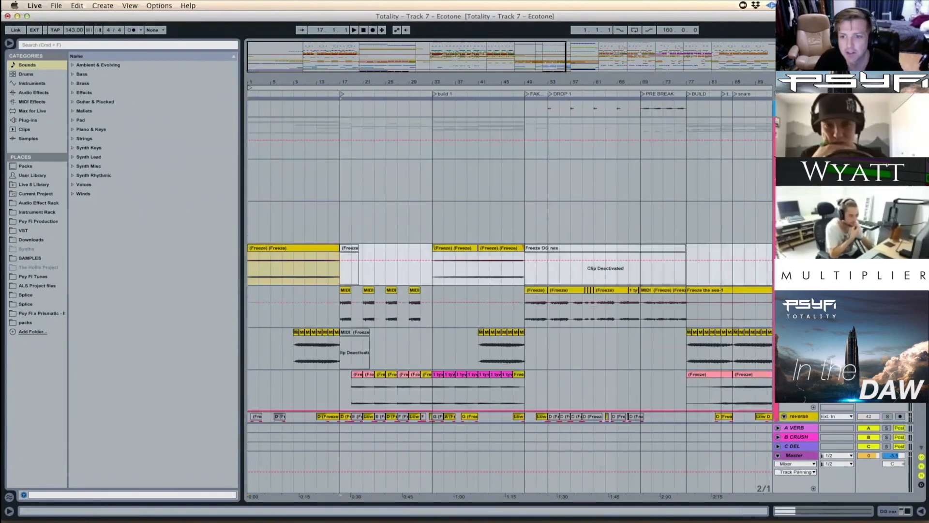
pyautogui.click(297, 249)
pyautogui.press('space')
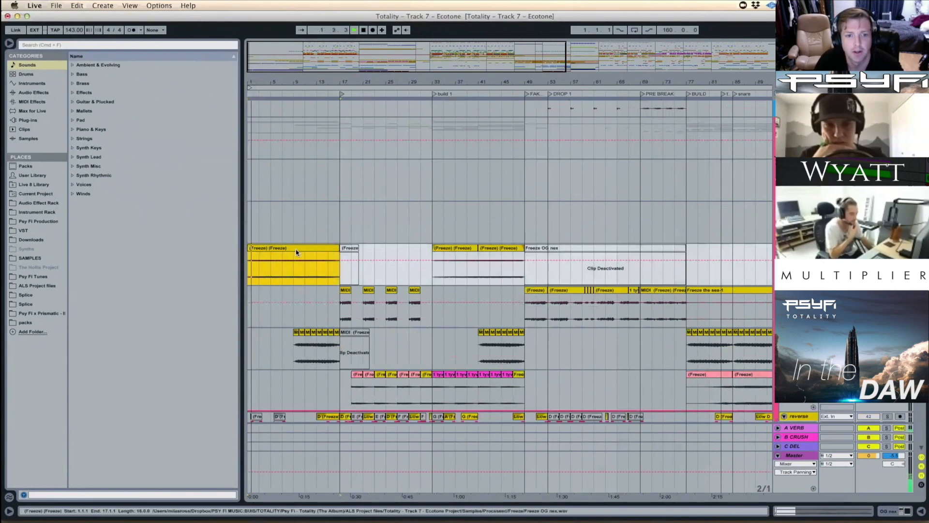
pyautogui.moveTo(253, 77); pyautogui.dragTo(279, 276)
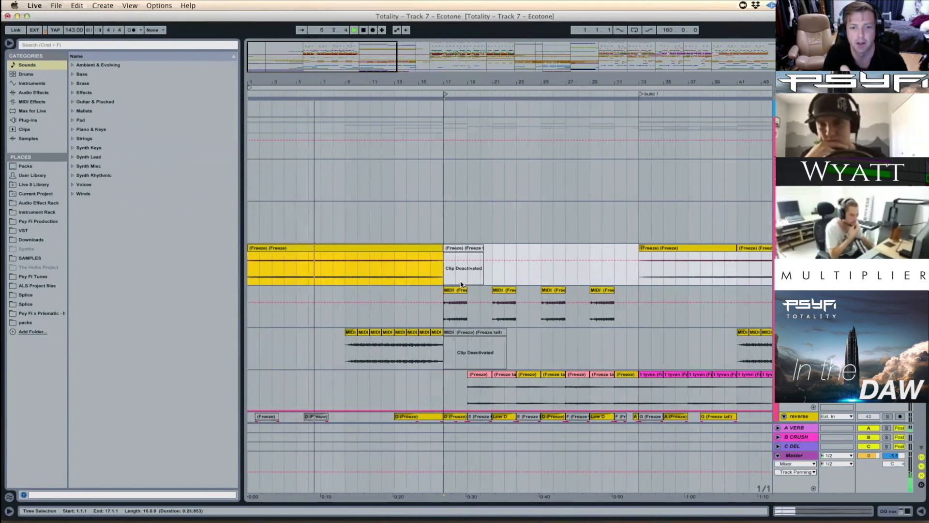
pyautogui.press('space')
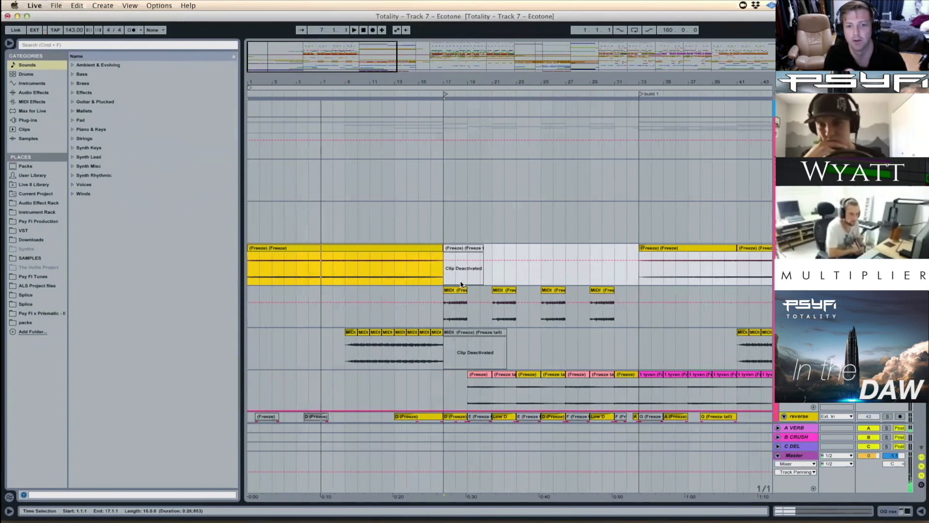
pyautogui.moveTo(279, 283); pyautogui.dragTo(247, 277)
pyautogui.press('space')
pyautogui.press('space')
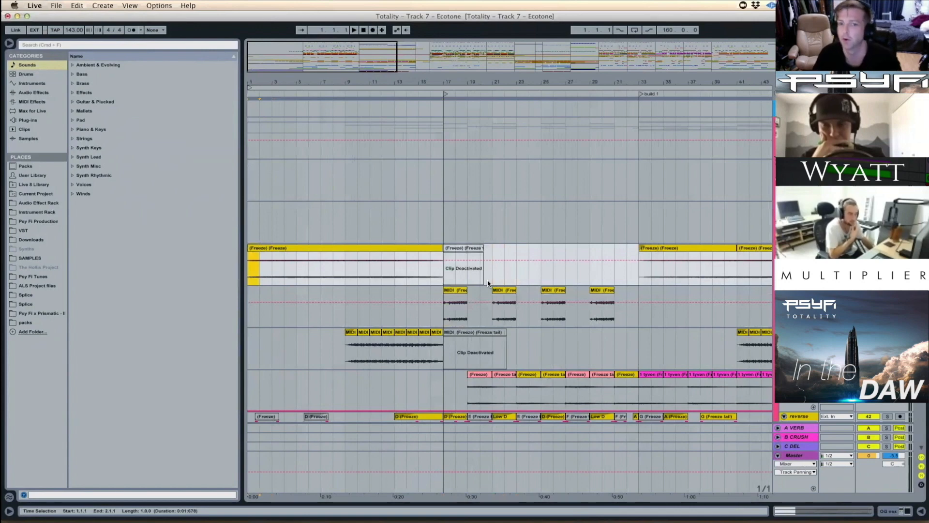
# Step: Convert the harmony of the opening frozen audio clip to a new MIDI track
pyautogui.moveTo(452, 83); pyautogui.dragTo(452, 70)
pyautogui.click(283, 248)
pyautogui.rightClick(283, 248)
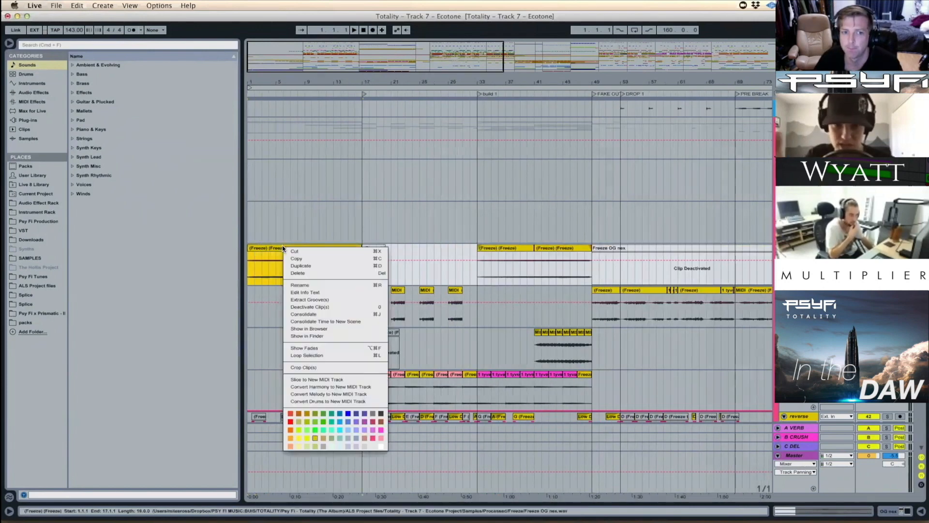
pyautogui.click(273, 248)
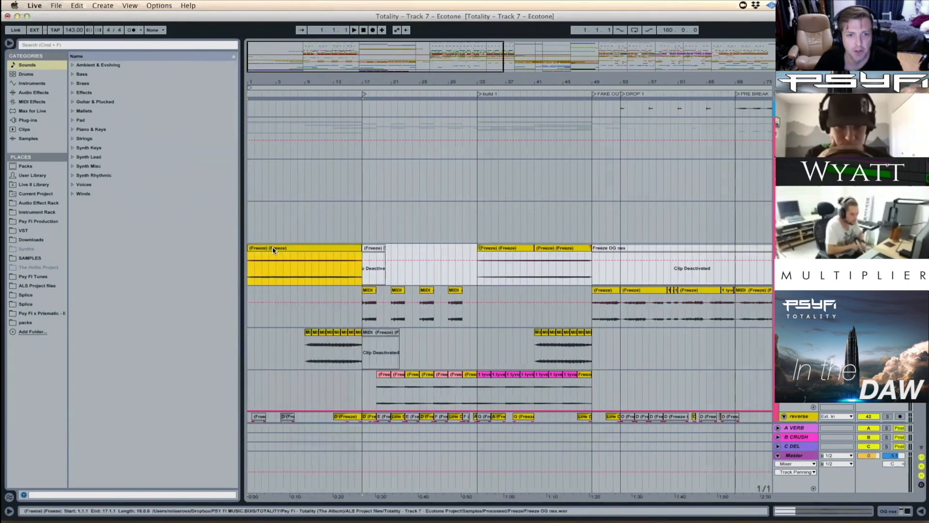
pyautogui.rightClick(273, 250)
pyautogui.press('Escape')
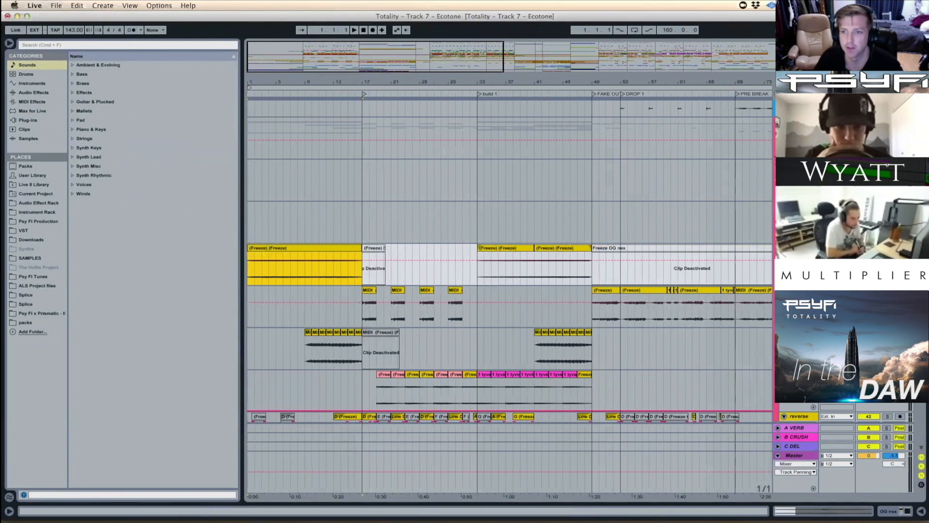
pyautogui.press('space')
pyautogui.press('space')
pyautogui.click(306, 248)
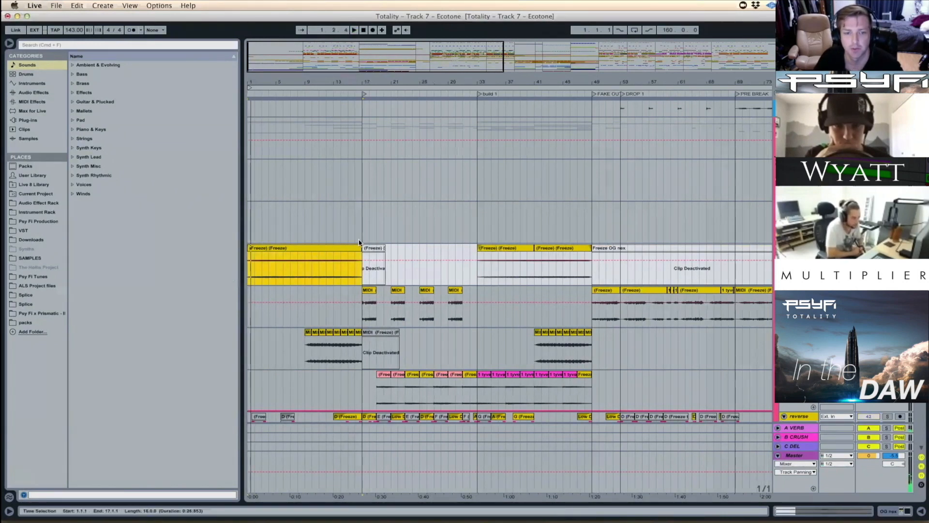
pyautogui.rightClick(304, 252)
pyautogui.press('Escape')
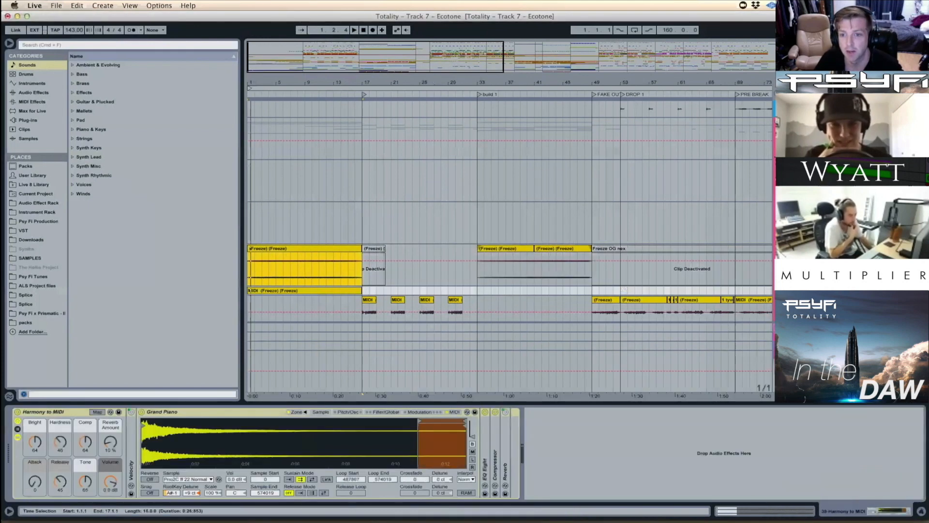
# Step: Open the notes of the converted MIDI clip and play the clip back
pyautogui.doubleClick(281, 286)
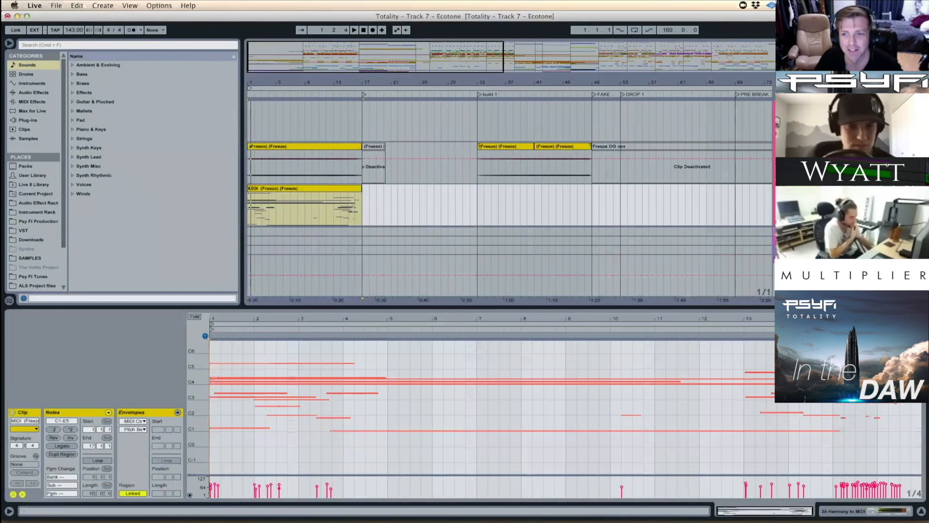
pyautogui.press('space')
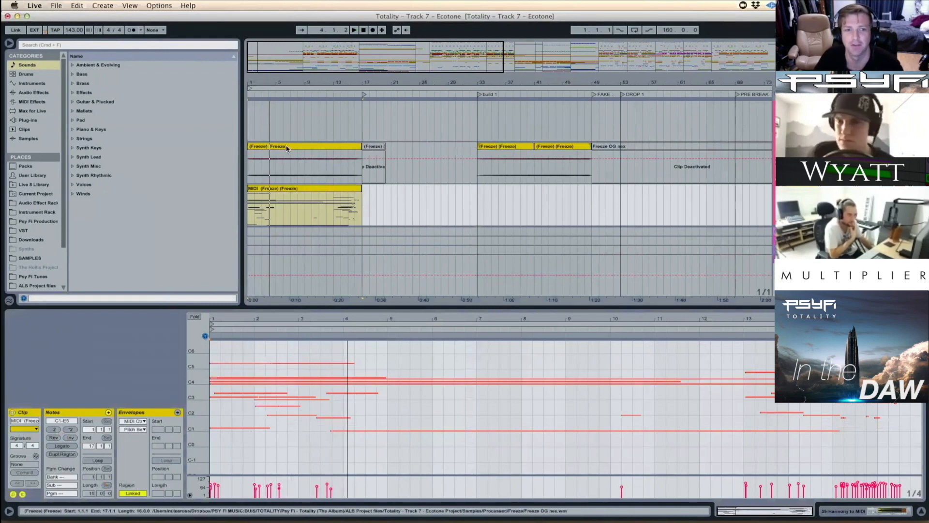
pyautogui.click(211, 338)
pyautogui.press('space')
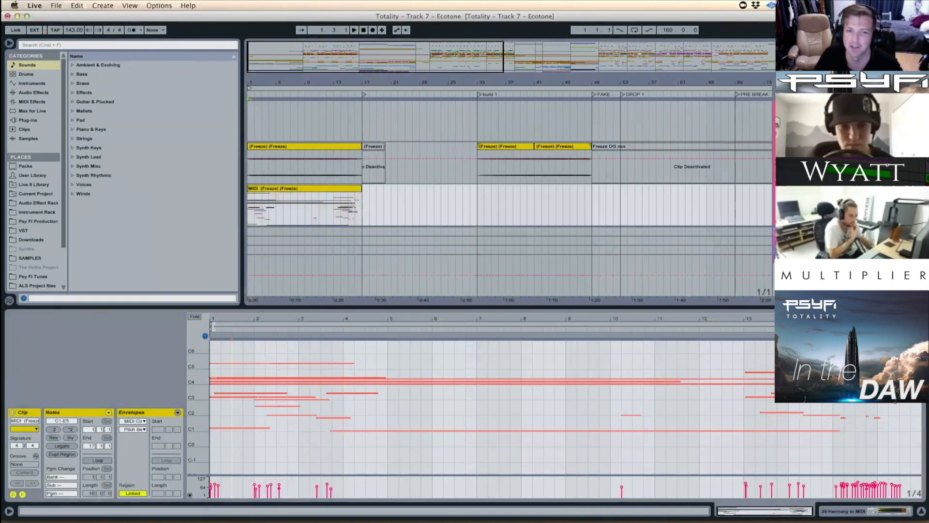
# Step: Examine which notes sound together in bars 1 to 3 of the converted clip, down to the lowest notes
pyautogui.moveTo(213, 326); pyautogui.dragTo(222, 431)
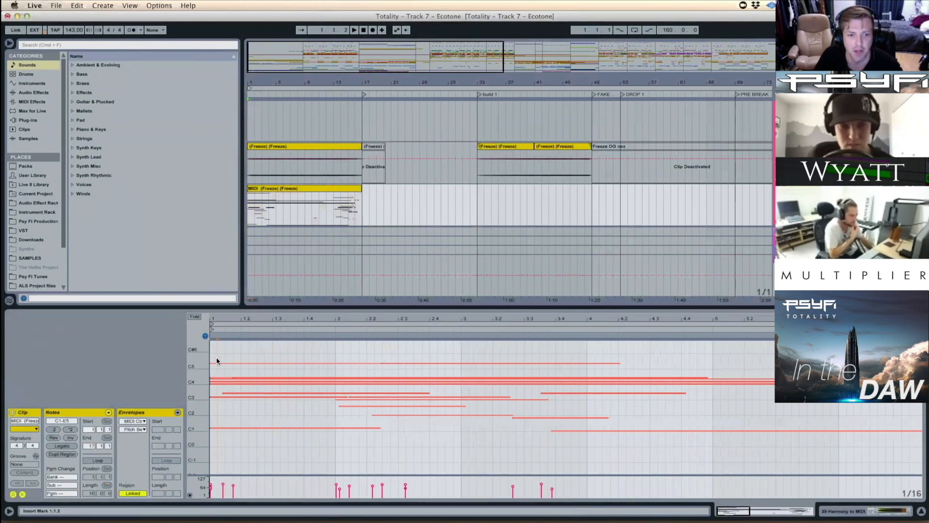
pyautogui.moveTo(216, 356); pyautogui.dragTo(223, 450)
pyautogui.moveTo(403, 435); pyautogui.dragTo(396, 381)
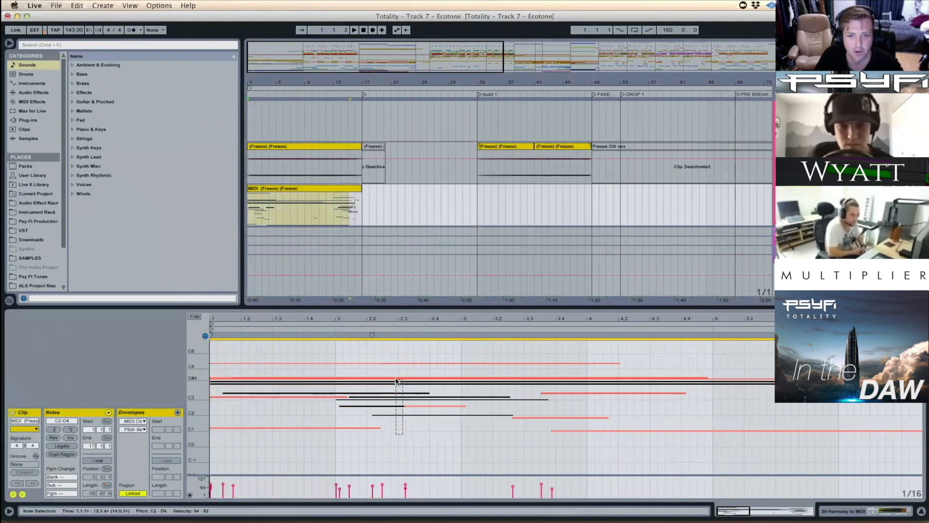
pyautogui.moveTo(564, 447); pyautogui.dragTo(558, 372)
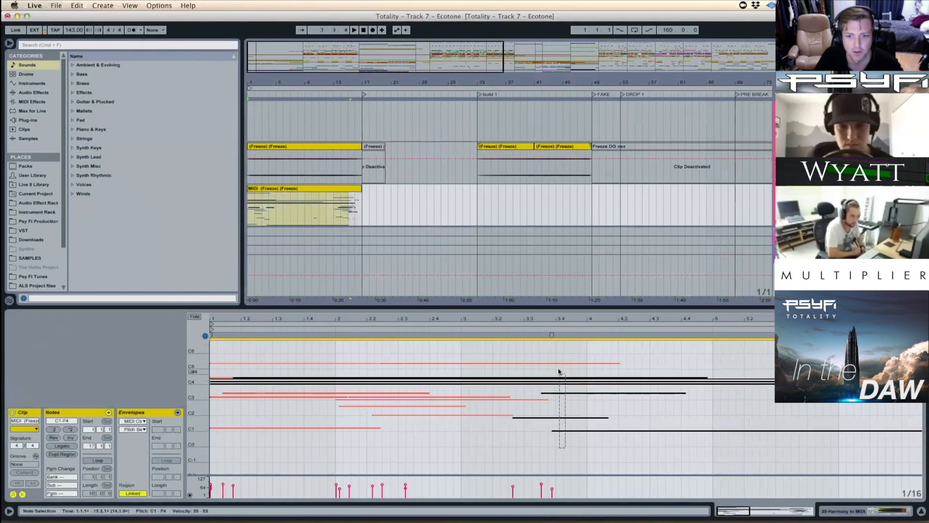
pyautogui.click(571, 431)
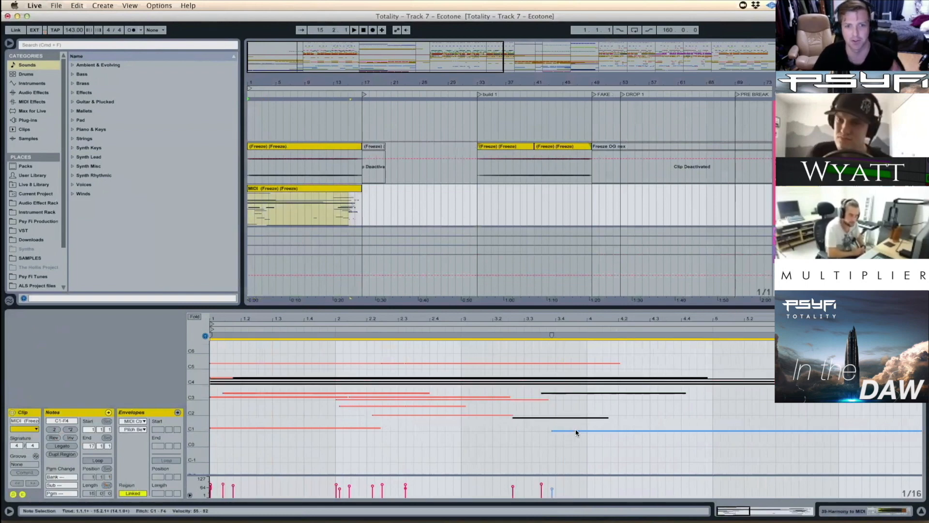
pyautogui.click(580, 430)
pyautogui.click(551, 418)
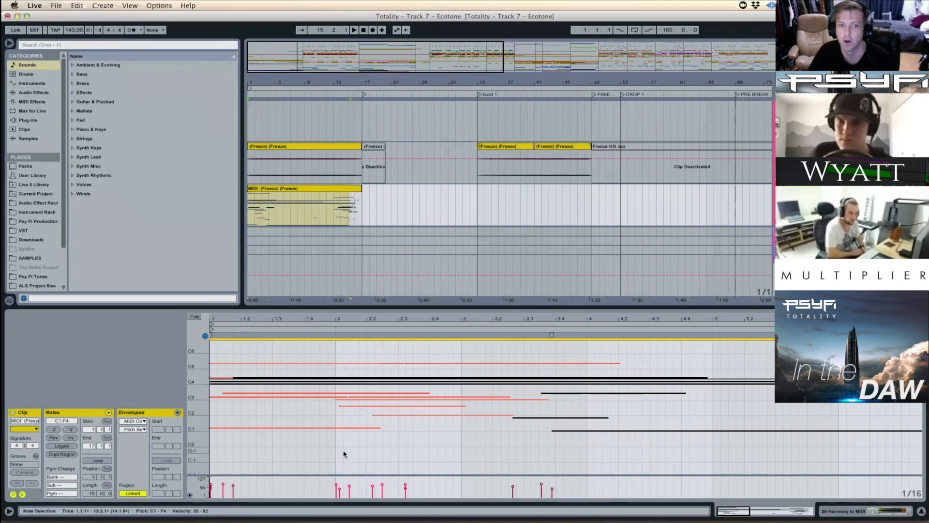
# Step: Replay the opening frozen chord clip from the start of the song
pyautogui.click(298, 189)
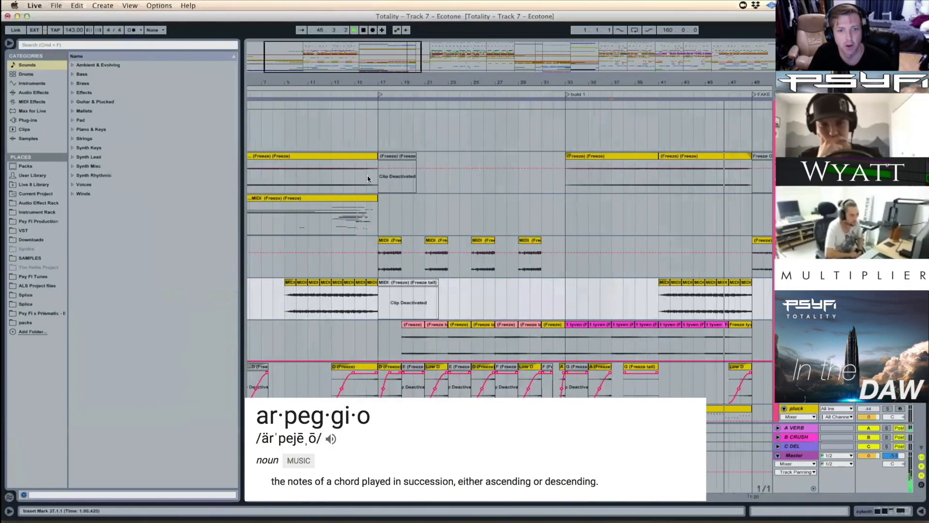
pyautogui.press('space')
pyautogui.click(341, 202)
pyautogui.press('Up')
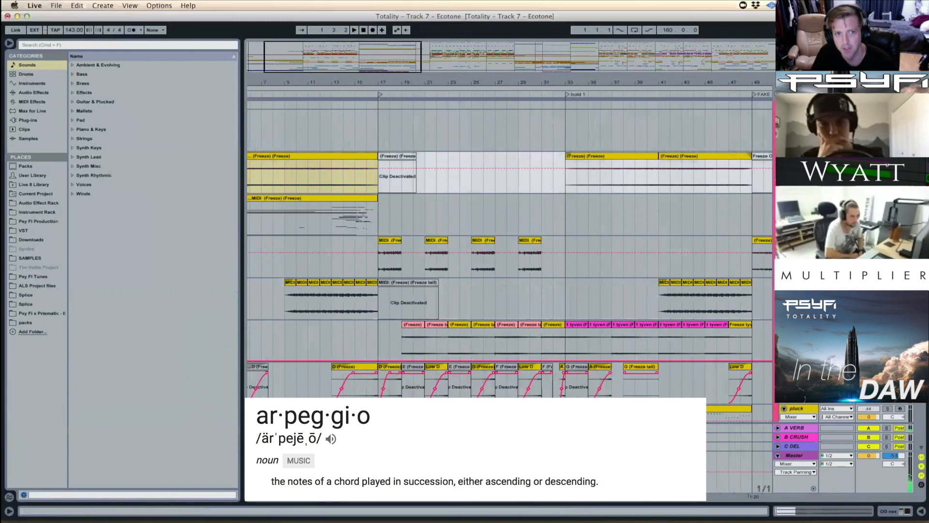
pyautogui.moveTo(350, 81); pyautogui.dragTo(308, 81)
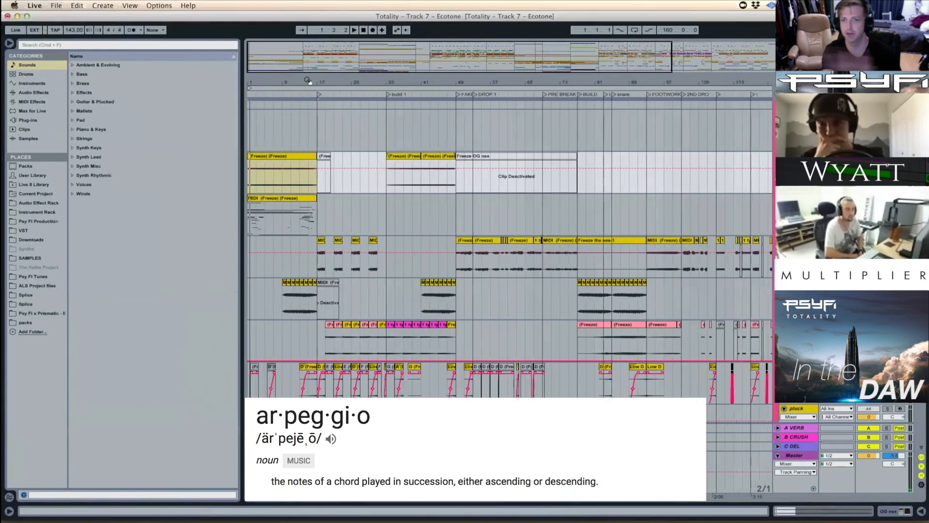
# Step: Add a new MIDI track beneath the Nexus 2 track and copy the FOOTWORK section's MIDI clip onto it
pyautogui.moveTo(739, 80); pyautogui.dragTo(531, 76)
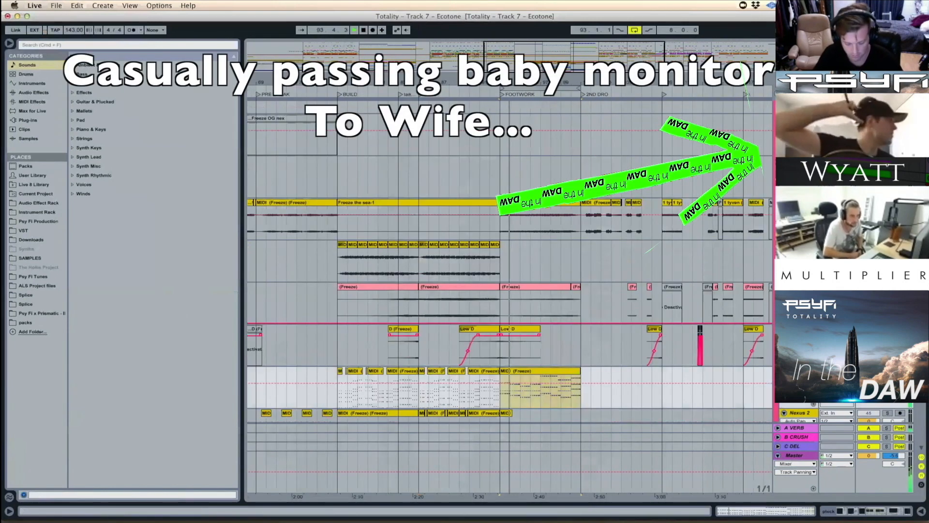
pyautogui.press('shift+super+t')
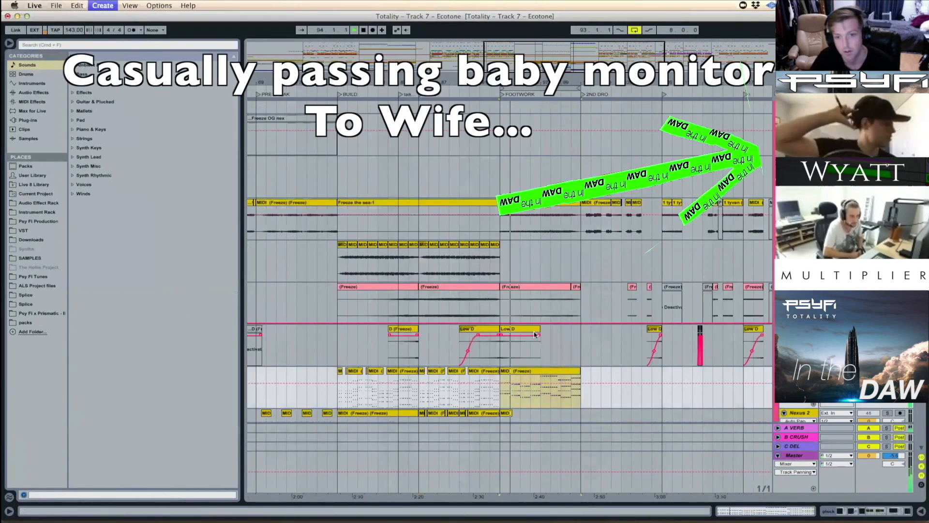
pyautogui.click(560, 353)
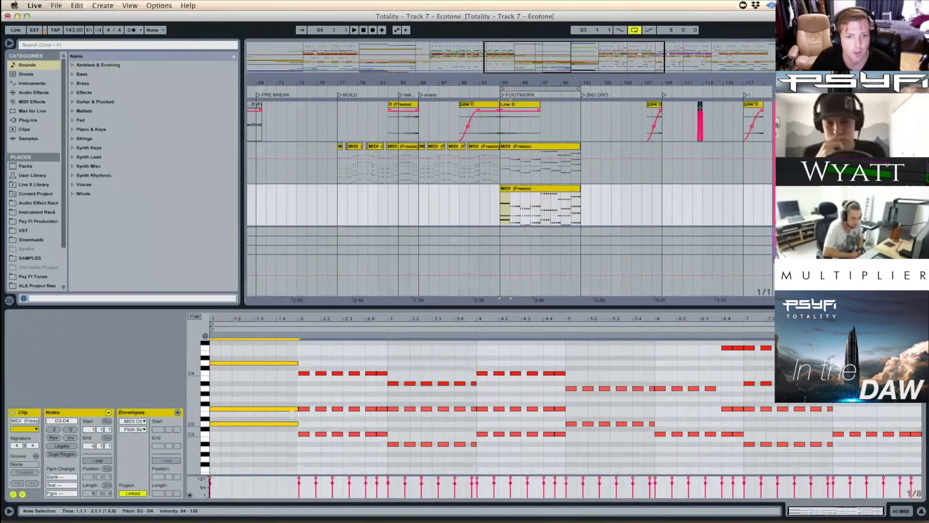
# Step: Try extending the repeated notes of the first two bars into sustained chords, and list the MIDI effects in the browser
pyautogui.moveTo(292, 414); pyautogui.dragTo(387, 422)
pyautogui.press('super+z')
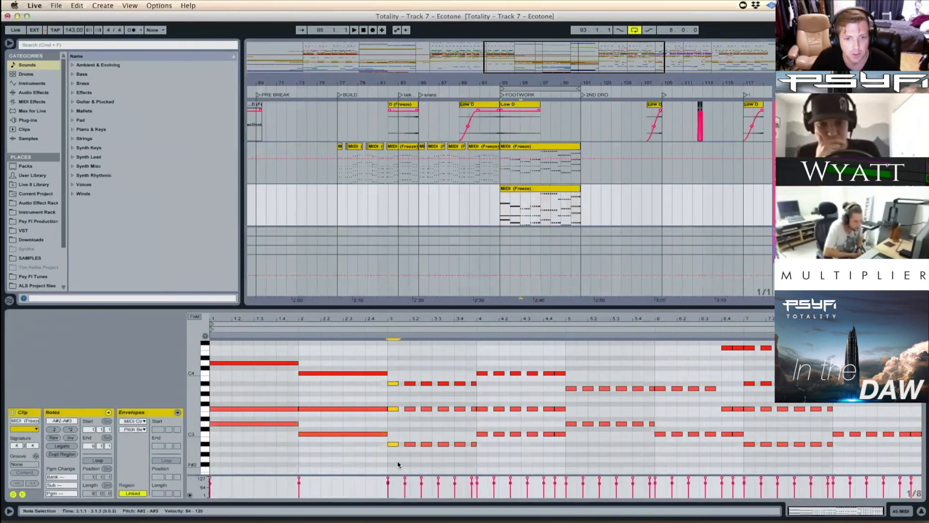
pyautogui.press('super+z')
pyautogui.click(32, 102)
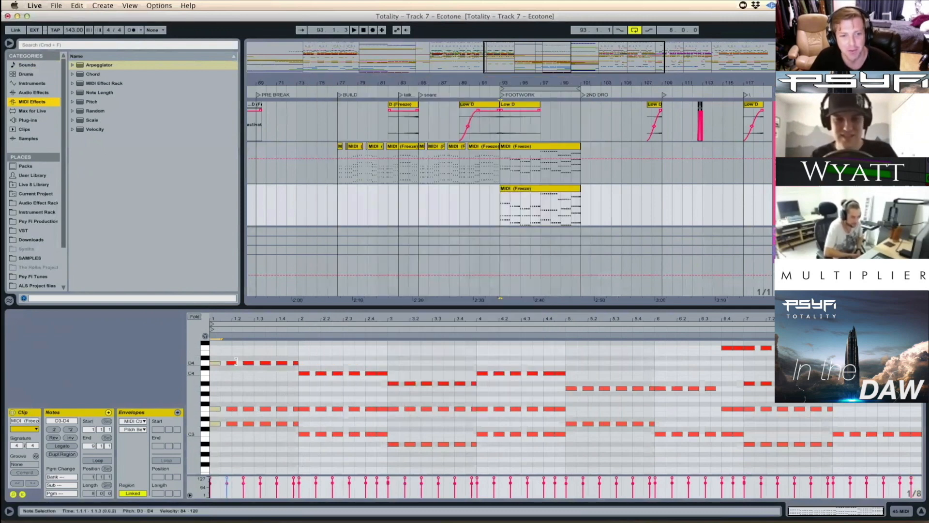
# Step: Delete bar 1's repeated chords after the first one and stagger its D3, F3 and D4 notes into a rising eighth-note arpeggio
pyautogui.moveTo(225, 352); pyautogui.dragTo(294, 450)
pyautogui.press('Delete')
pyautogui.moveTo(222, 346); pyautogui.dragTo(221, 415)
pyautogui.press('Right')
pyautogui.moveTo(230, 352); pyautogui.dragTo(226, 371)
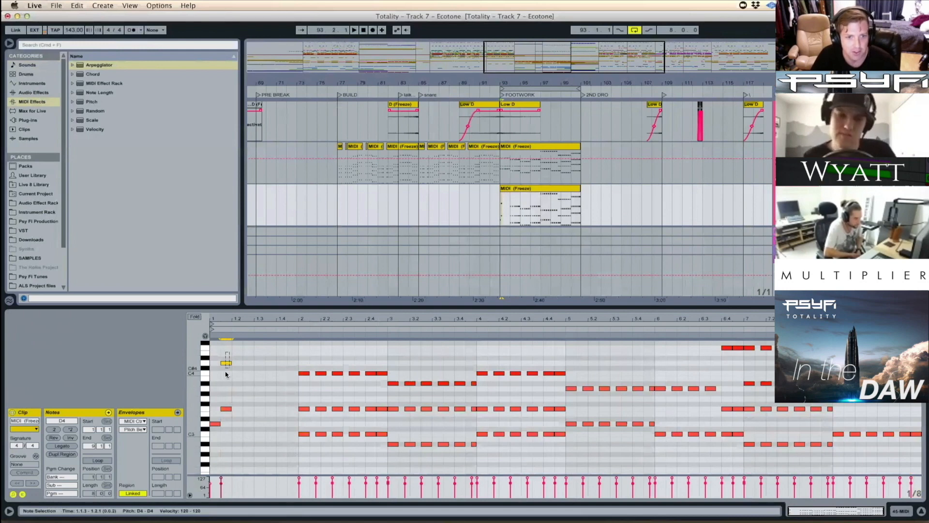
pyautogui.press('Right')
# Step: Move the edited FOOTWORK clip up onto the Nexus 2 track and play it
pyautogui.moveTo(529, 188); pyautogui.dragTo(529, 146)
pyautogui.press('space')
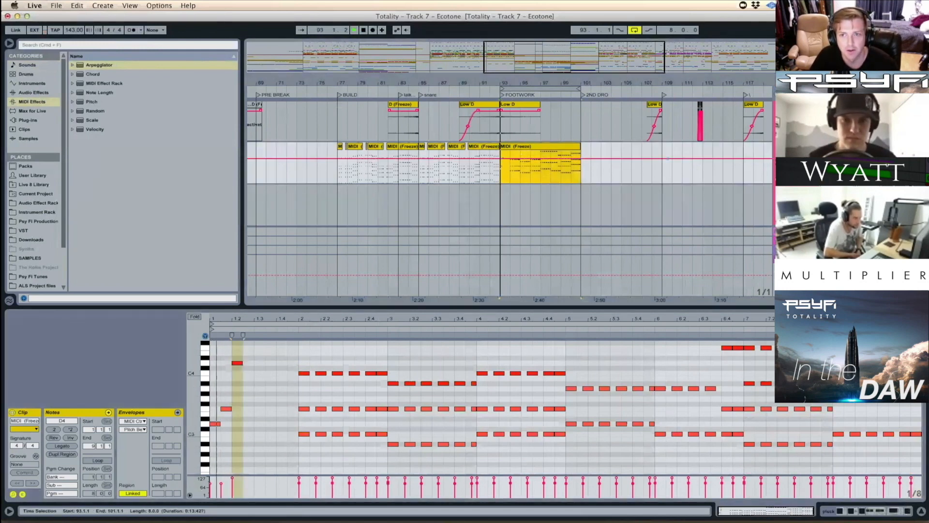
pyautogui.press('space')
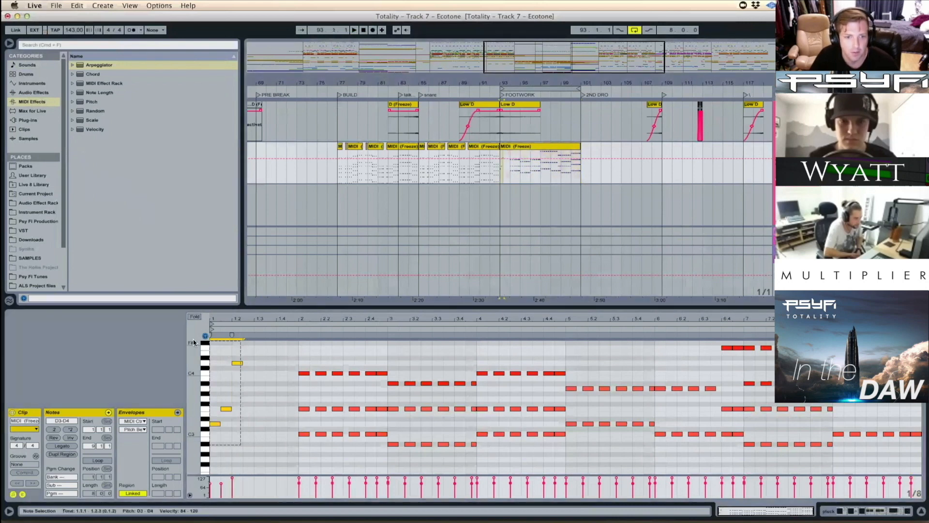
# Step: Duplicate the three-note arpeggio right after itself and shorten all six notes to sixteenths
pyautogui.press('super+d')
pyautogui.press('+')
pyautogui.press('+')
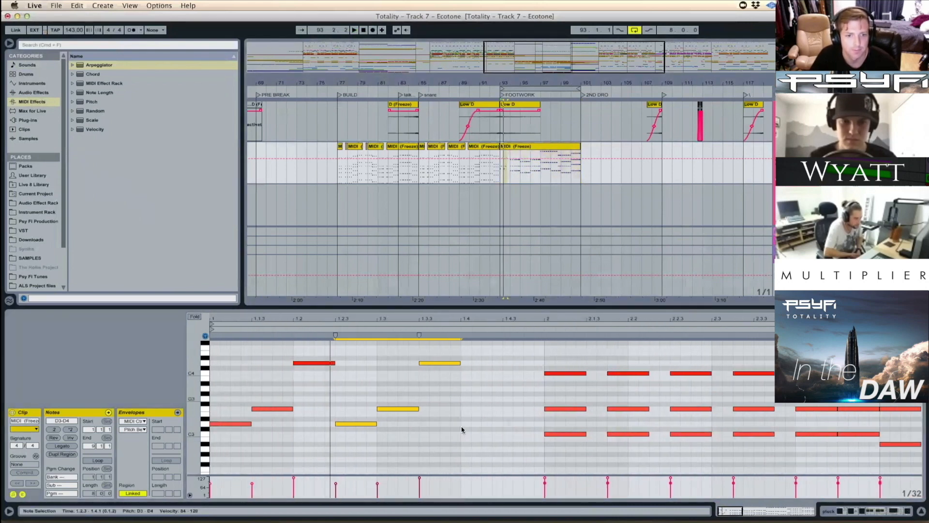
pyautogui.moveTo(459, 455); pyautogui.dragTo(229, 236)
pyautogui.hotkey('shift', 'Left')
pyautogui.hotkey('shift', 'Left')
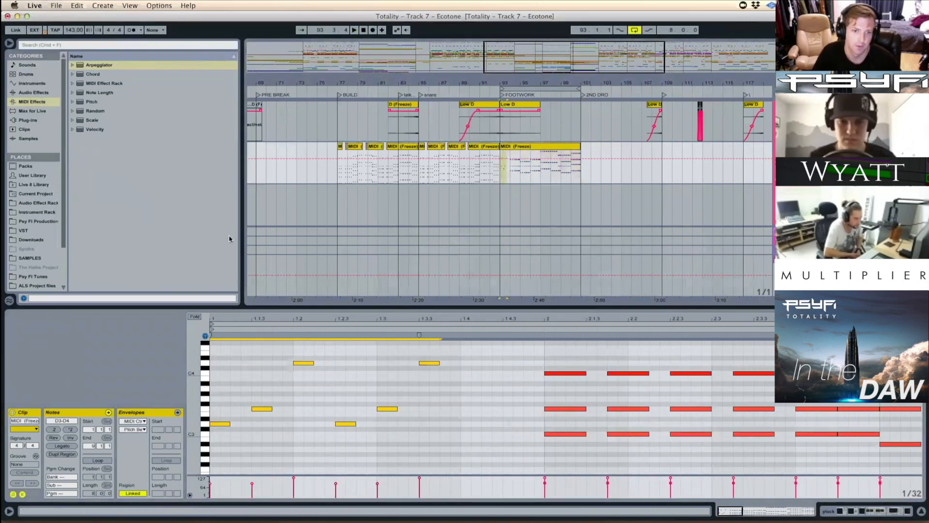
# Step: Duplicate the first D3 note to 1.1.2, raise the copy an octave to D4 and play the result
pyautogui.click(223, 424)
pyautogui.press('super+d')
pyautogui.hotkey('shift', 'Up')
pyautogui.hotkey('shift', 'Down')
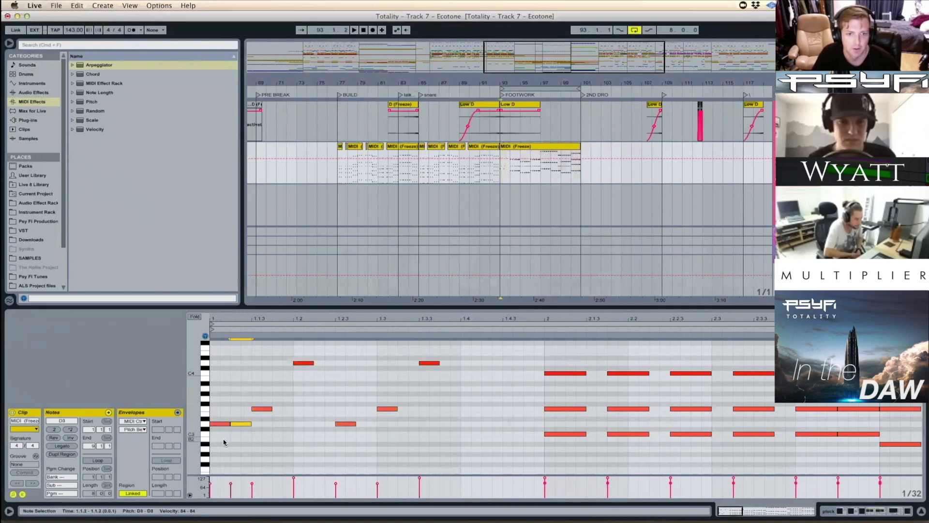
pyautogui.hotkey('shift', 'Up')
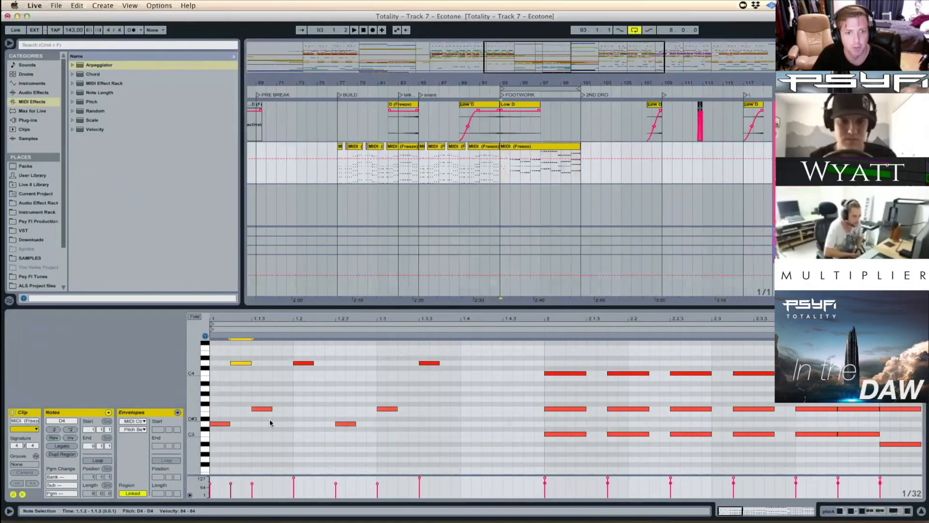
pyautogui.press('space')
# Step: Duplicate the F3 at 1.1.3 and raise the copy to F4, and duplicate the D4 at 1.2 and lower the copy to D3
pyautogui.click(262, 409)
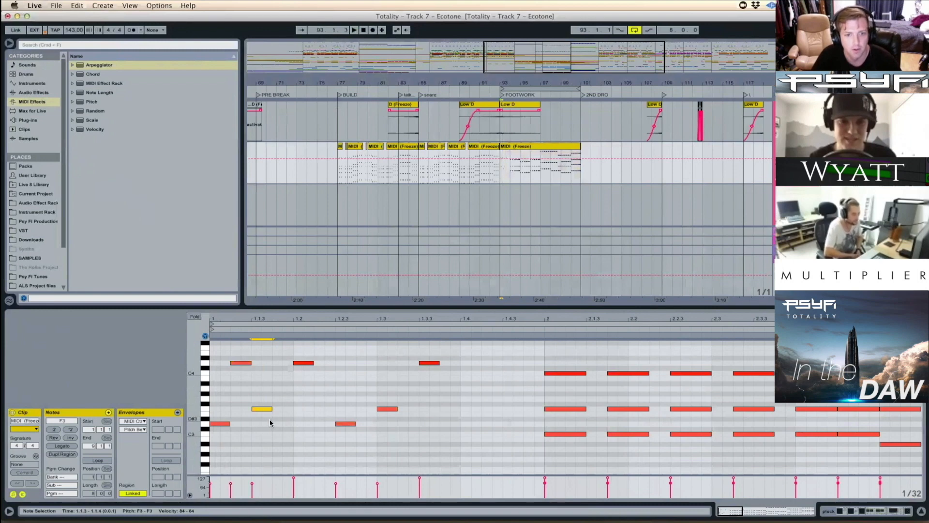
pyautogui.press('super+d')
pyautogui.hotkey('shift', 'Up')
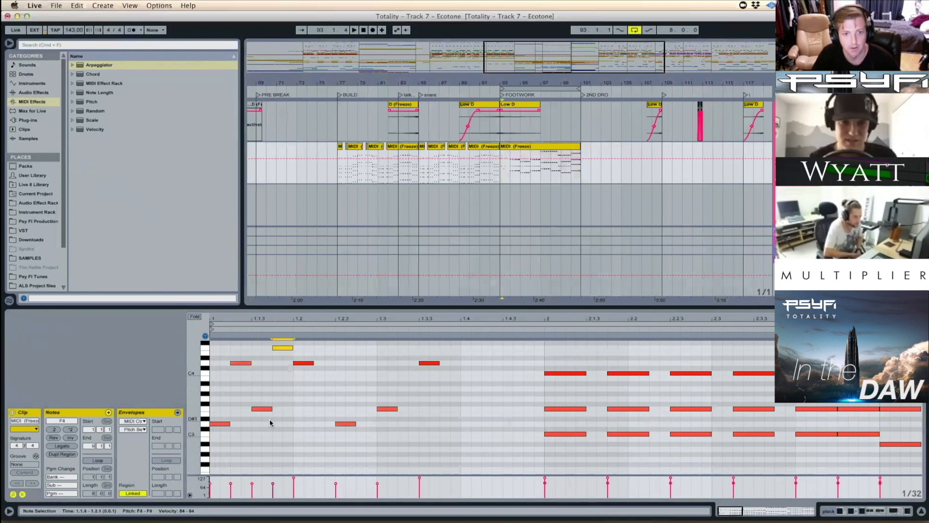
pyautogui.click(304, 363)
pyautogui.press('super+d')
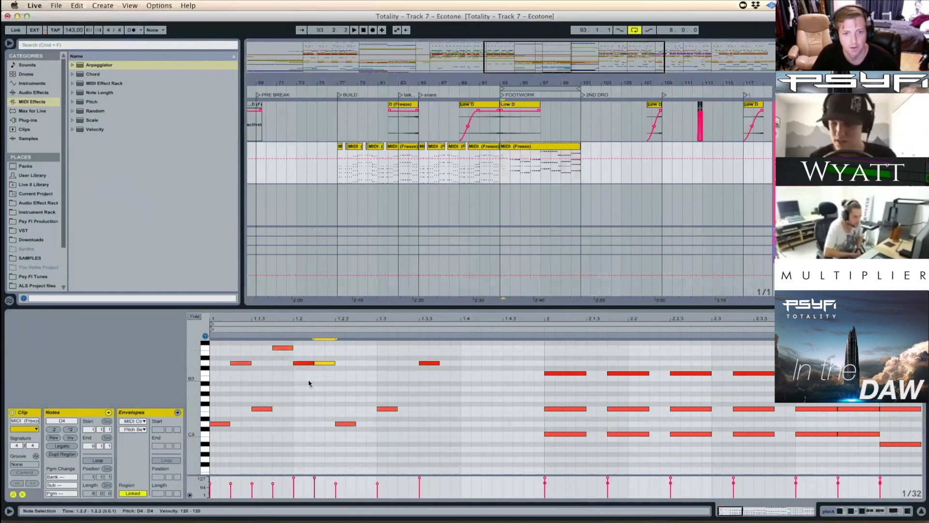
pyautogui.hotkey('shift', 'Down')
# Step: Raise the D3 at 1.2.3 an octave to D4 and play the result
pyautogui.click(357, 425)
pyautogui.click(355, 424)
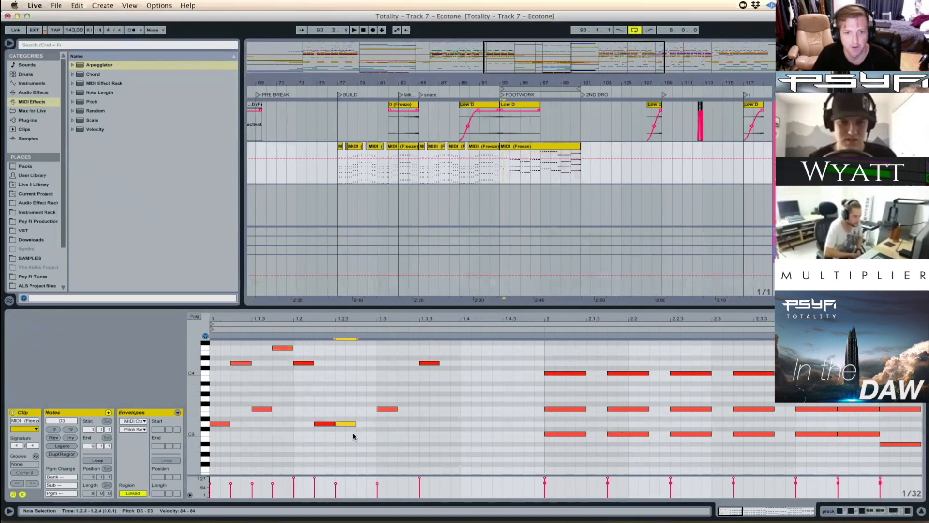
pyautogui.hotkey('shift', 'Up')
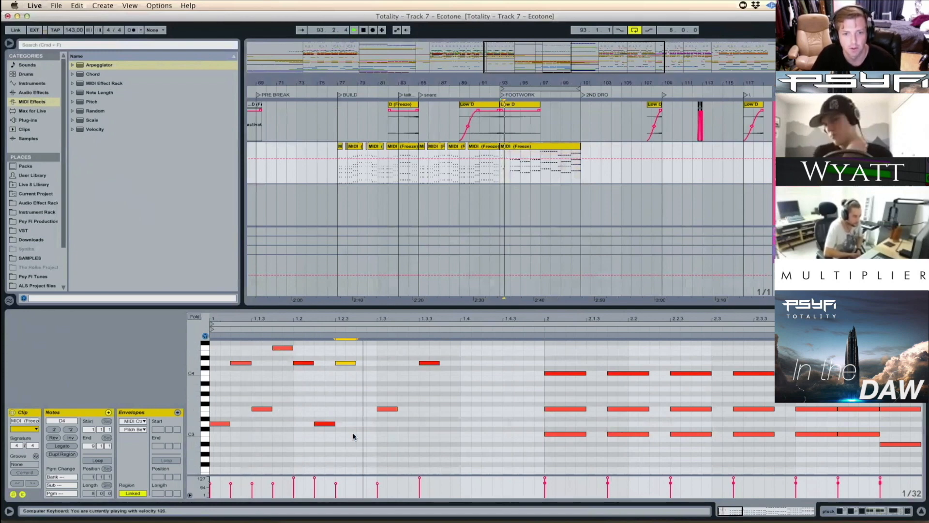
pyautogui.press('space')
pyautogui.click(354, 347)
pyautogui.press('super+z')
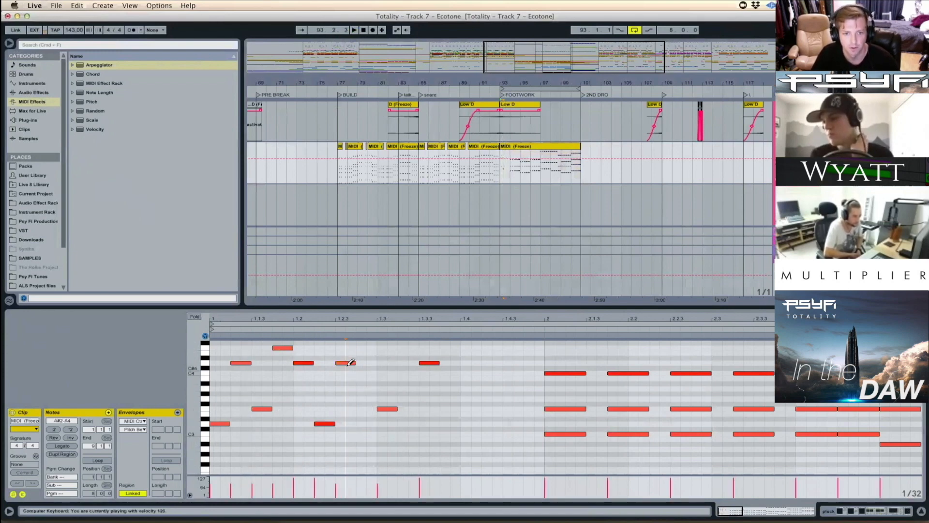
# Step: Duplicate the D4 at 1.2.3 as a D3 at 1.2.4, and duplicate that note as a D4 at 1.3.2
pyautogui.click(347, 362)
pyautogui.press('super+d')
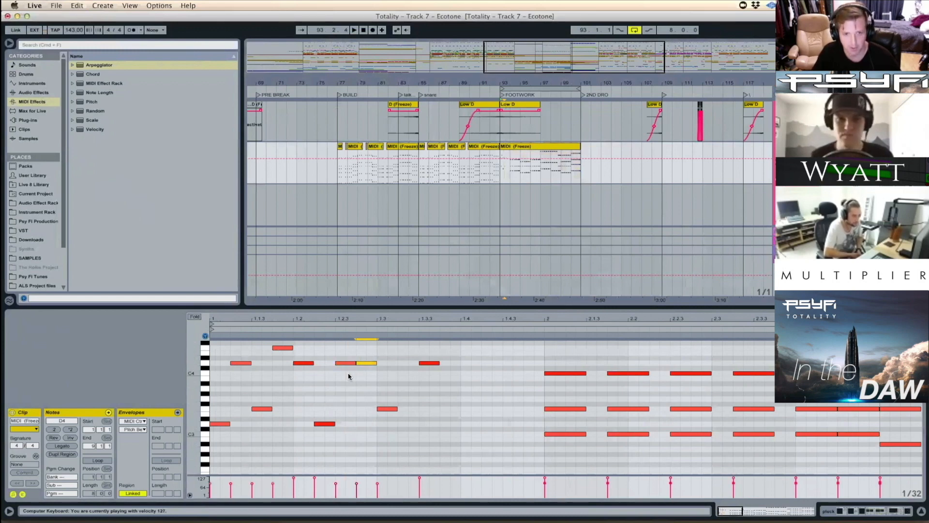
pyautogui.hotkey('shift', 'Down')
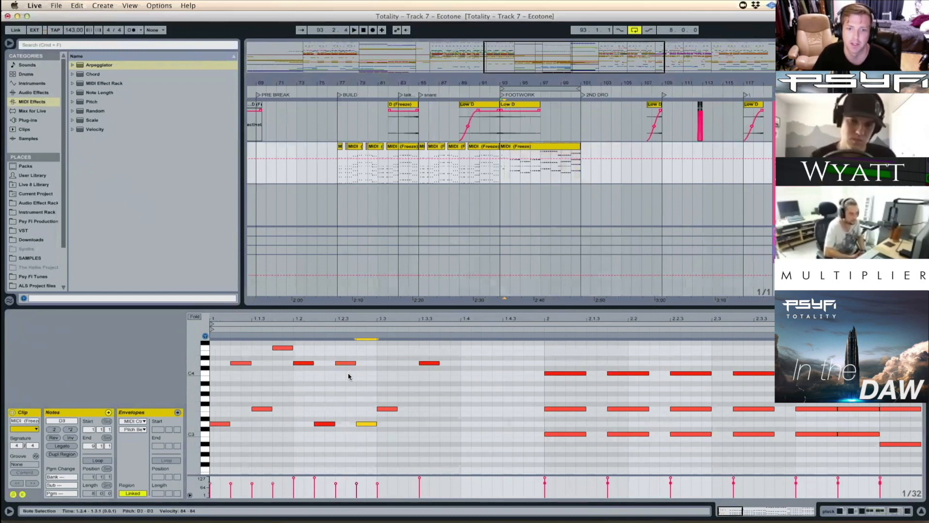
pyautogui.moveTo(416, 317); pyautogui.dragTo(416, 281)
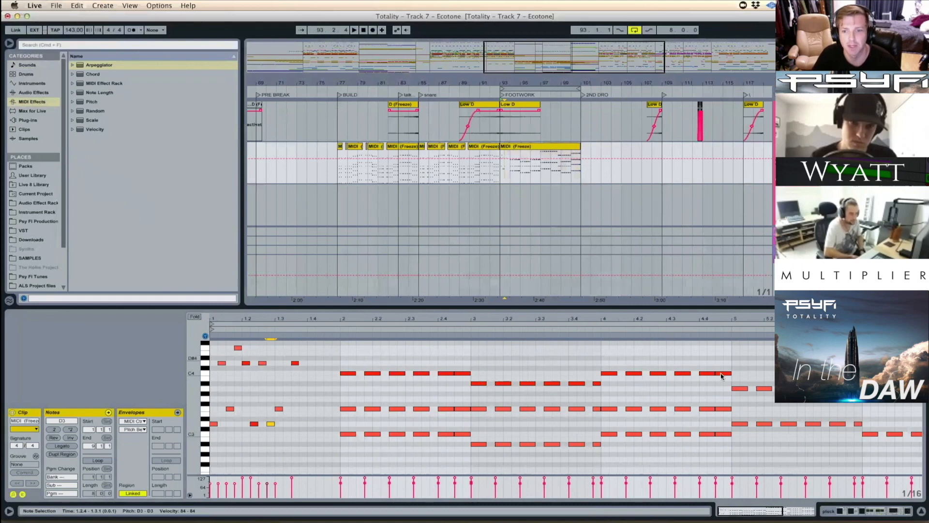
pyautogui.press('super+d')
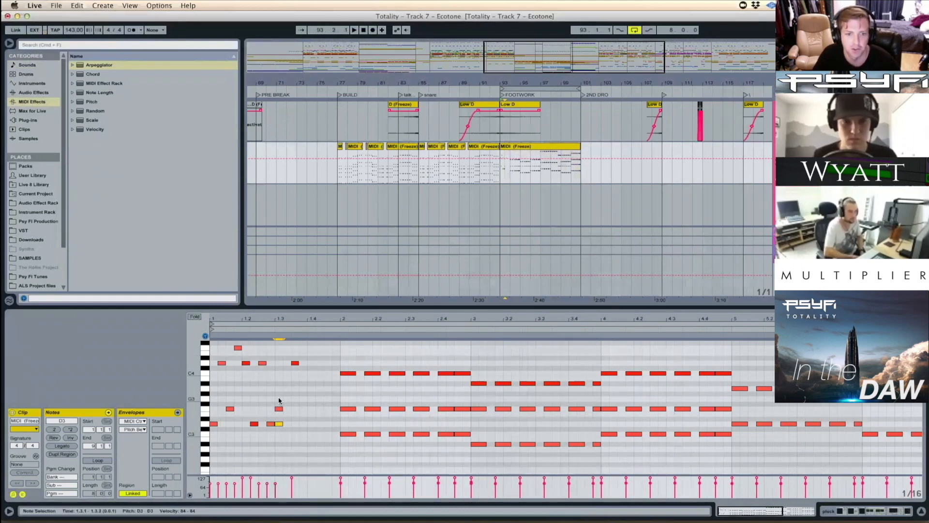
pyautogui.press('Right')
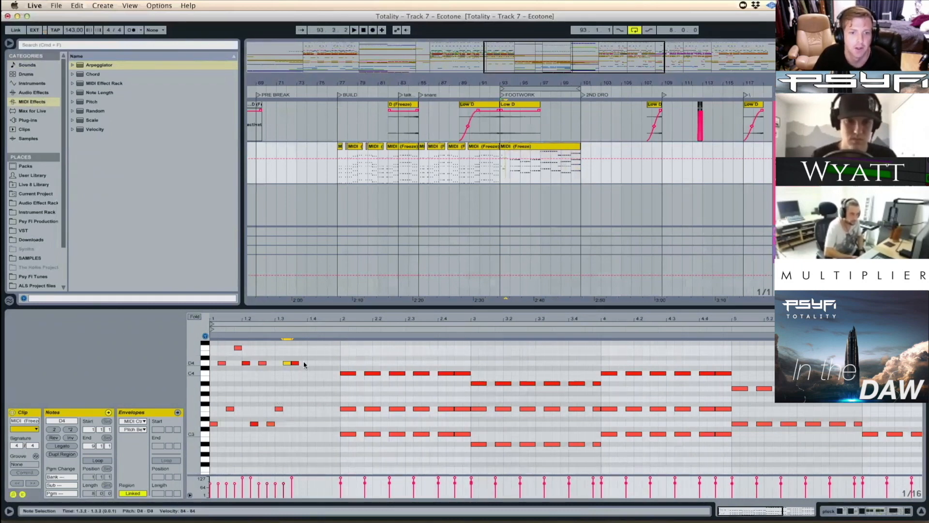
# Step: Lower the D4 at 1.3.3 an octave to D3 and add a duplicated note at 1.3.4 pitched to F4
pyautogui.moveTo(301, 354); pyautogui.dragTo(297, 370)
pyautogui.press('super+d')
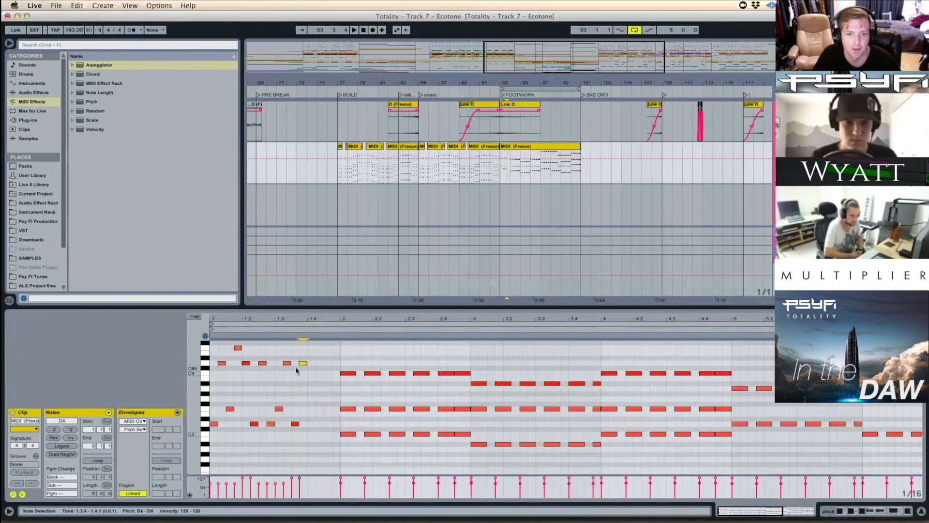
pyautogui.press('Down')
pyautogui.press('Down')
pyautogui.press('Down')
pyautogui.press('Down')
pyautogui.press('Down')
pyautogui.press('Down')
pyautogui.press('Down')
pyautogui.press('Down')
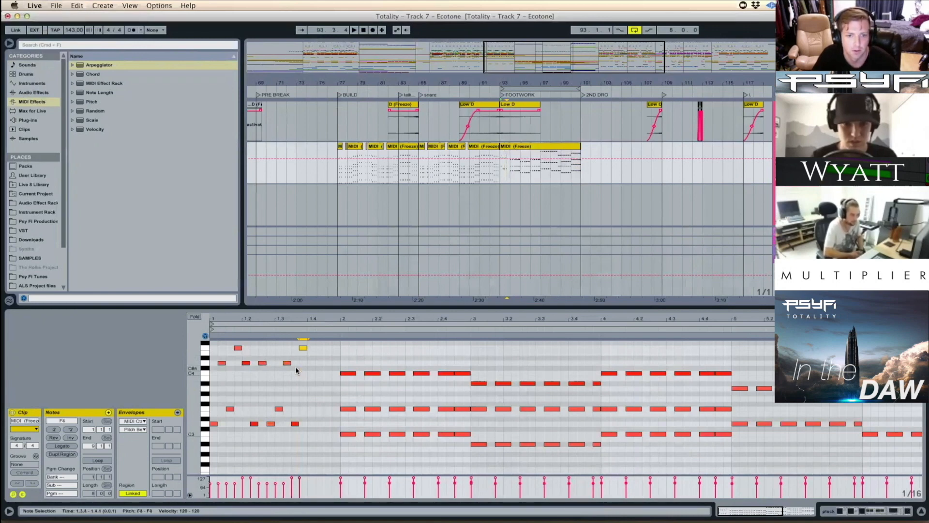
# Step: Duplicate the F4 to 1.4.1, lower the copy to D3 and play the arpeggio
pyautogui.press('super+d')
pyautogui.press('Down')
pyautogui.press('Down')
pyautogui.press('Down')
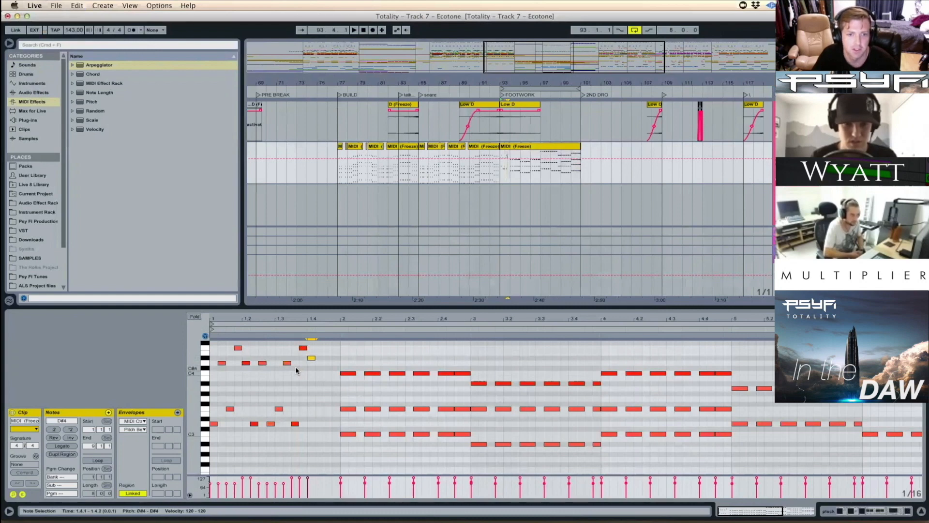
pyautogui.press('space')
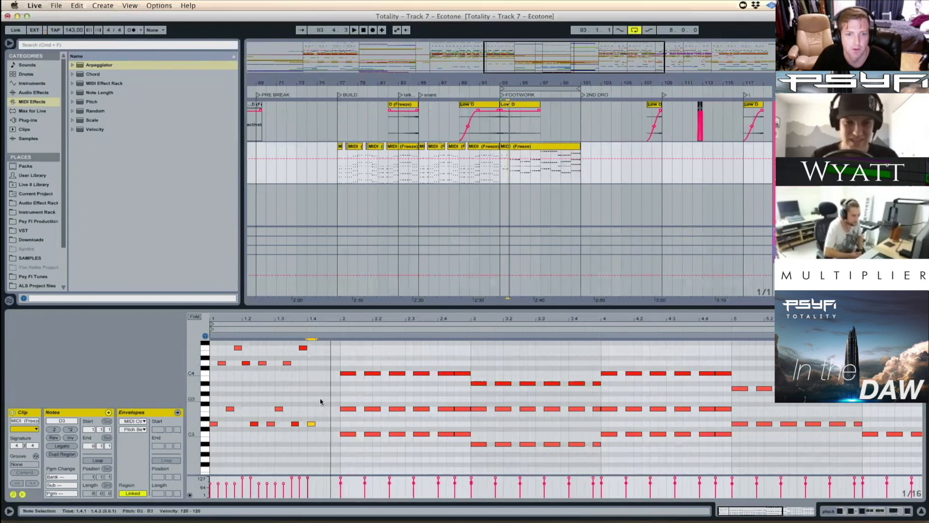
# Step: Complete bar 1 with duplicated notes pitched to F3 at 1.4.2, F4 at 1.4.3 and D4 at 1.4.4, and play it
pyautogui.press('super+d')
pyautogui.press('super+d')
pyautogui.hotkey('shift', 'Up')
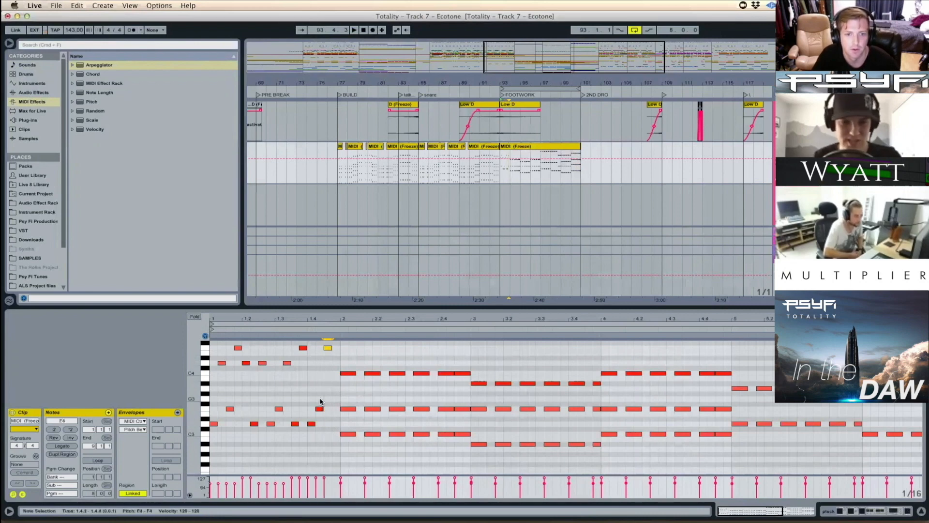
pyautogui.press('super+d')
pyautogui.press('Down')
pyautogui.press('Down')
pyautogui.press('Down')
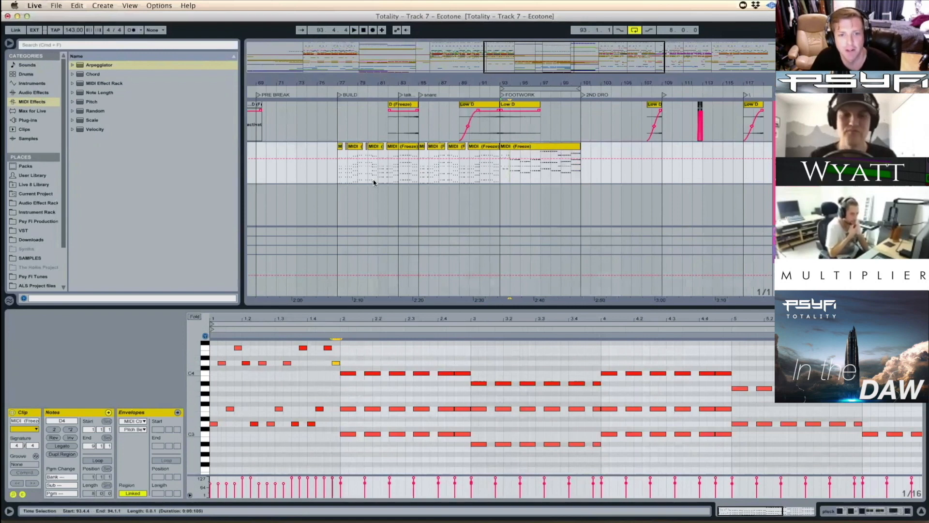
pyautogui.press('space')
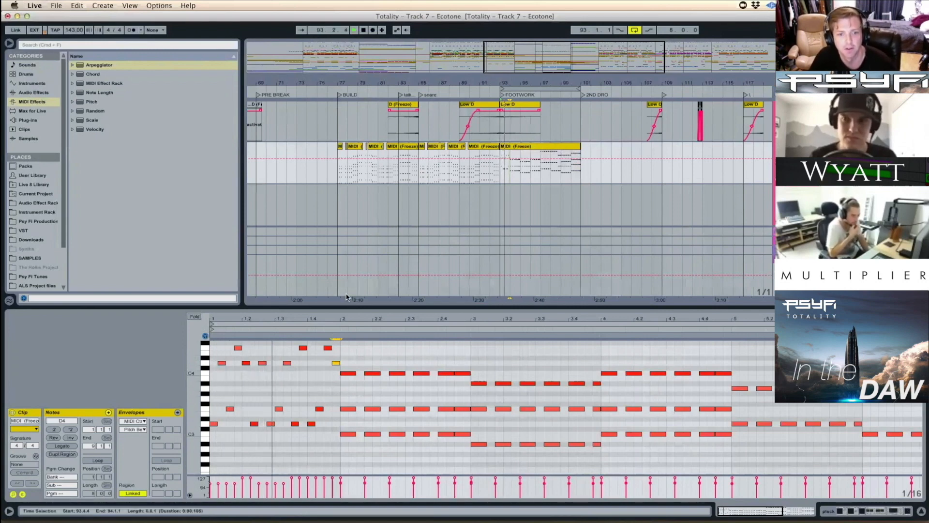
pyautogui.press('space')
# Step: Raise the F4 at 1.4.3 to G4 and play the bar
pyautogui.click(303, 347)
pyautogui.moveTo(332, 348); pyautogui.dragTo(330, 347)
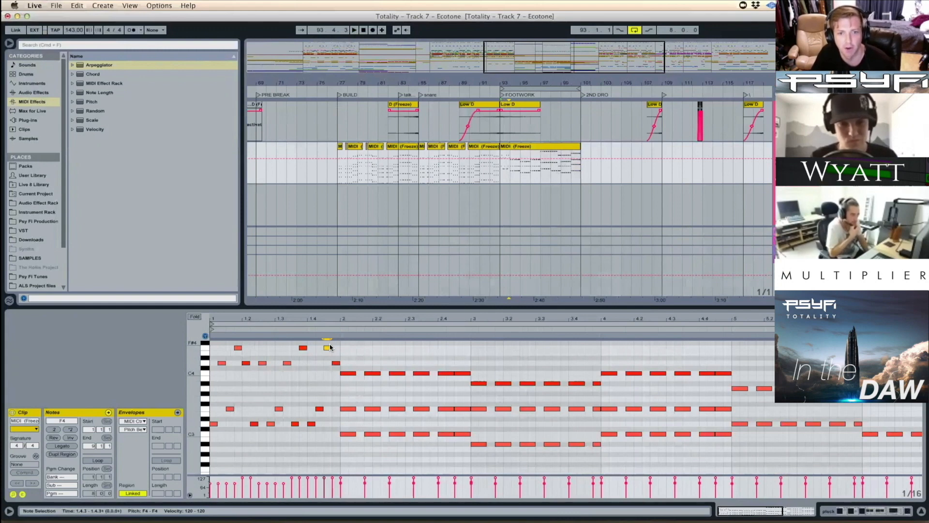
pyautogui.moveTo(330, 346); pyautogui.dragTo(327, 344)
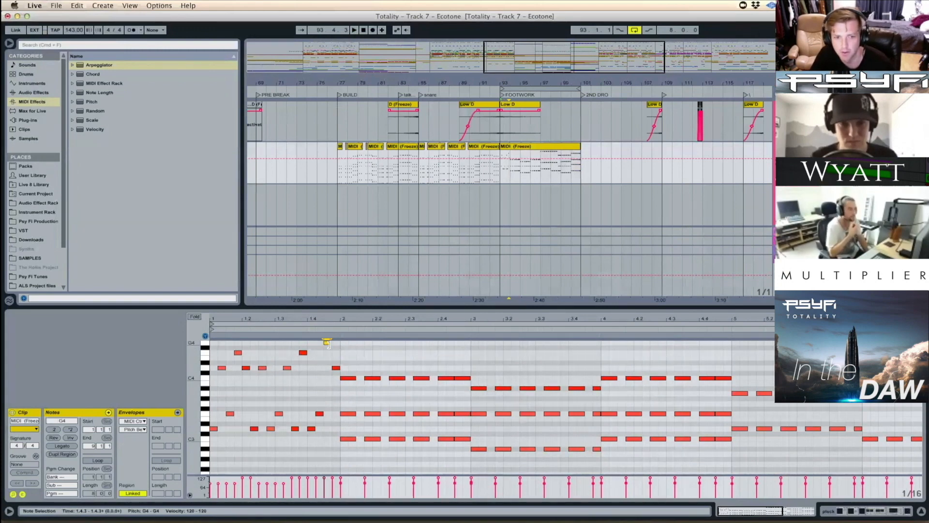
pyautogui.press('space')
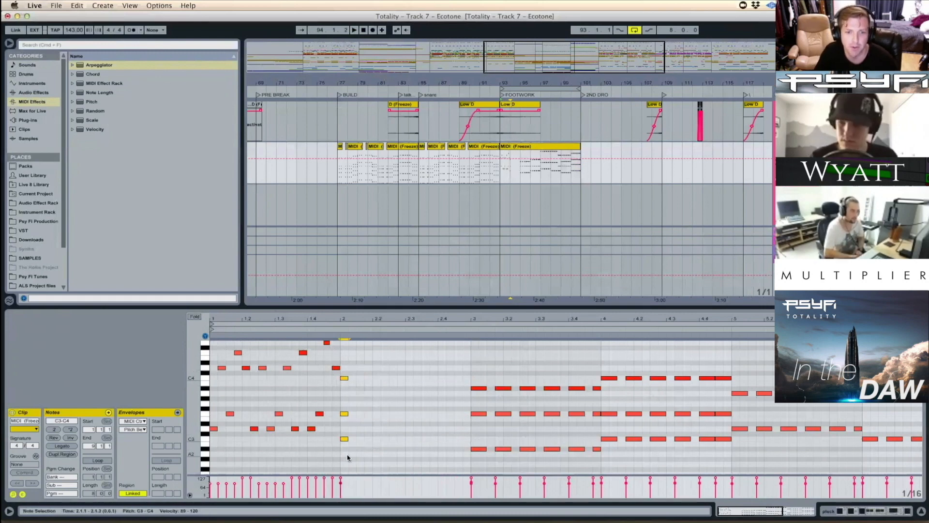
# Step: Duplicate bar 2's shortened chord and delete the surplus notes to leave a rising C3, F3, C4 sixteenth-note arpeggio
pyautogui.press('super+d')
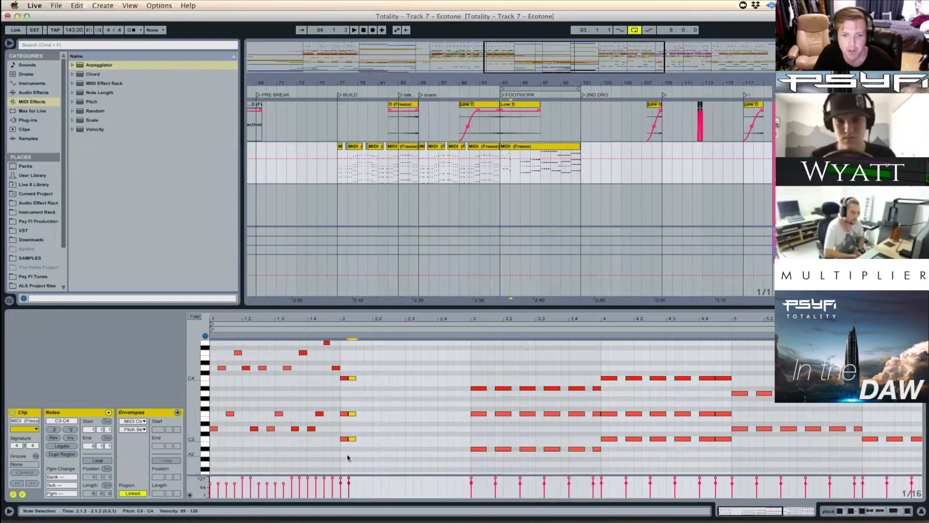
pyautogui.moveTo(358, 368); pyautogui.dragTo(353, 458)
pyautogui.press('Delete')
pyautogui.press('super+z')
pyautogui.press('Delete')
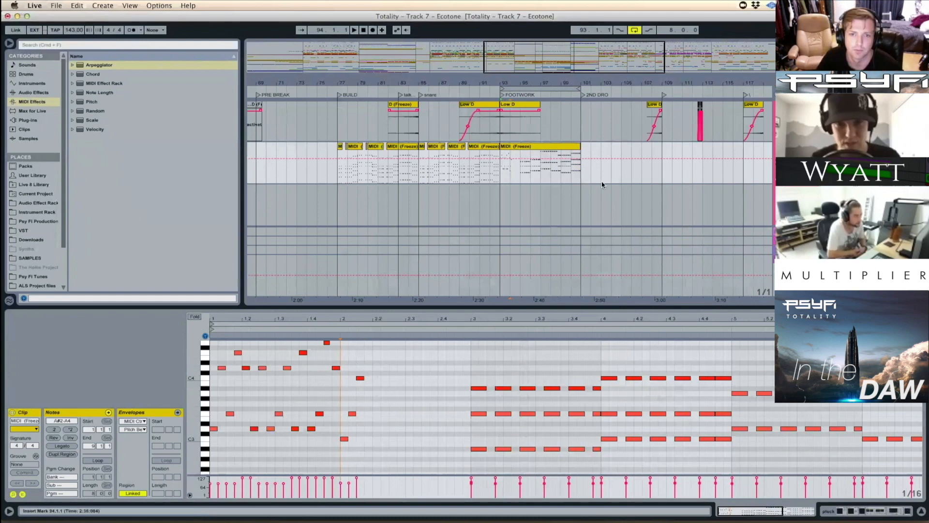
# Step: Play the FOOTWORK section while viewing the pluck track's Spire synth, and close the synth window
pyautogui.click(548, 151)
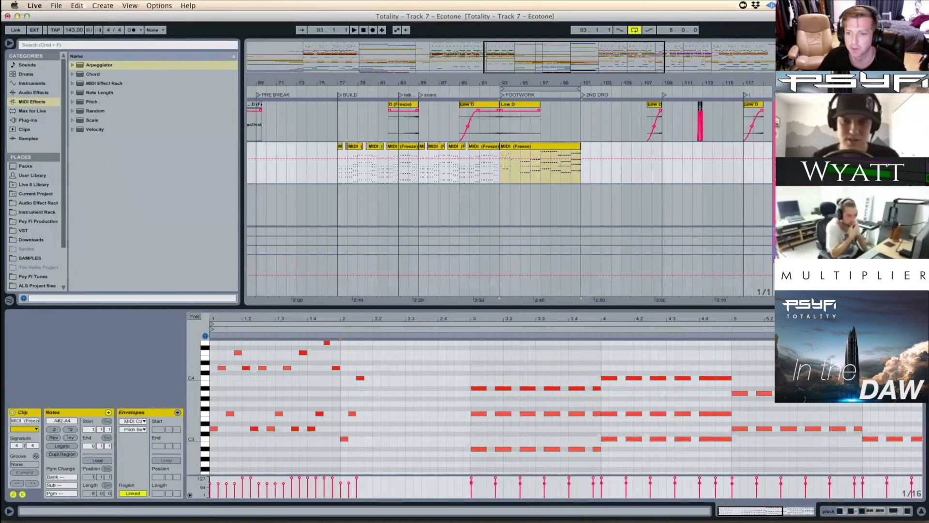
pyautogui.press('space')
pyautogui.click(871, 512)
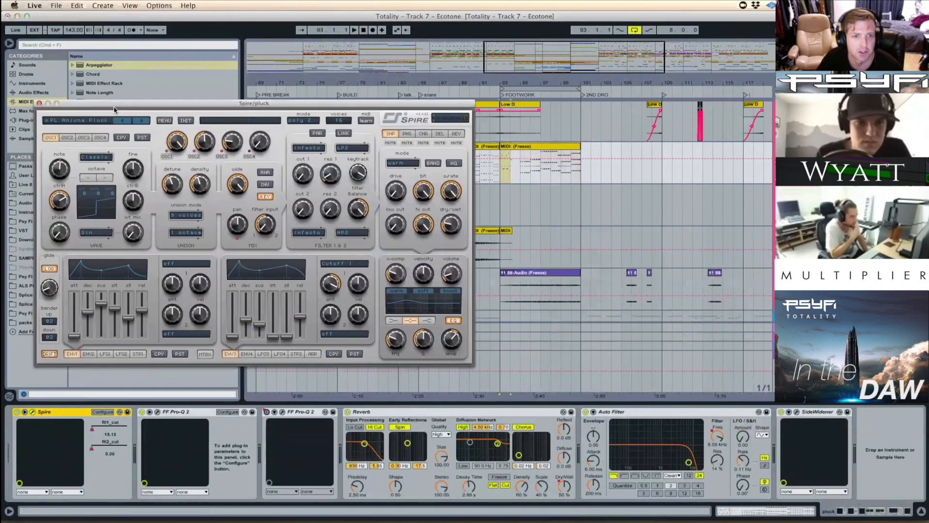
pyautogui.moveTo(155, 105); pyautogui.dragTo(177, 107)
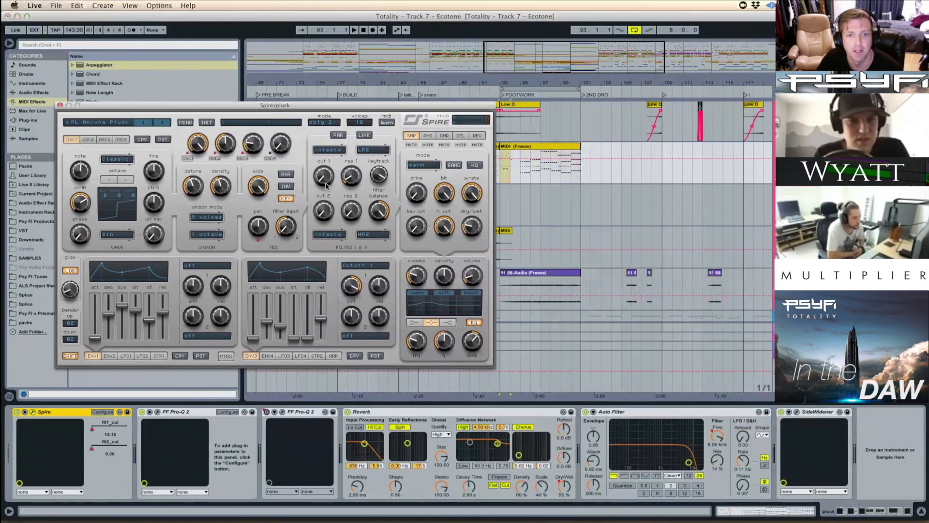
pyautogui.press('space')
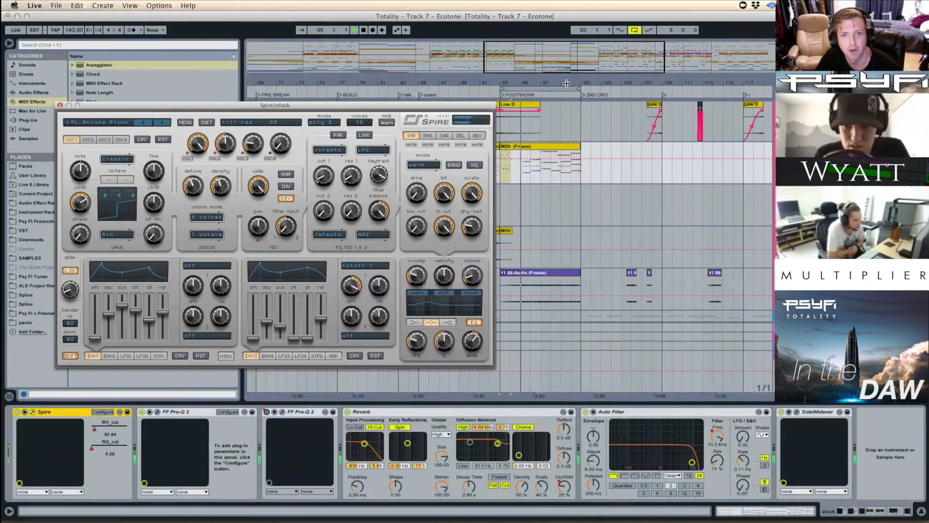
pyautogui.moveTo(274, 105); pyautogui.dragTo(293, 106)
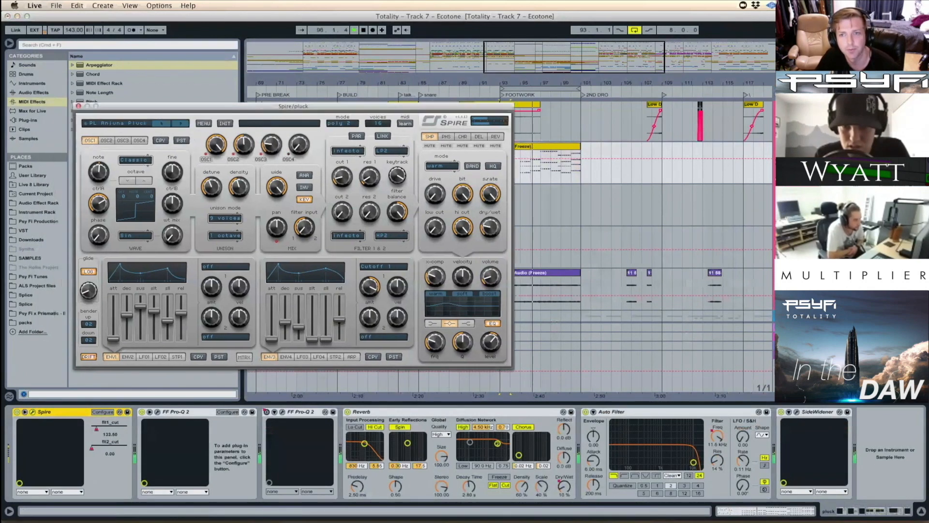
pyautogui.click(79, 106)
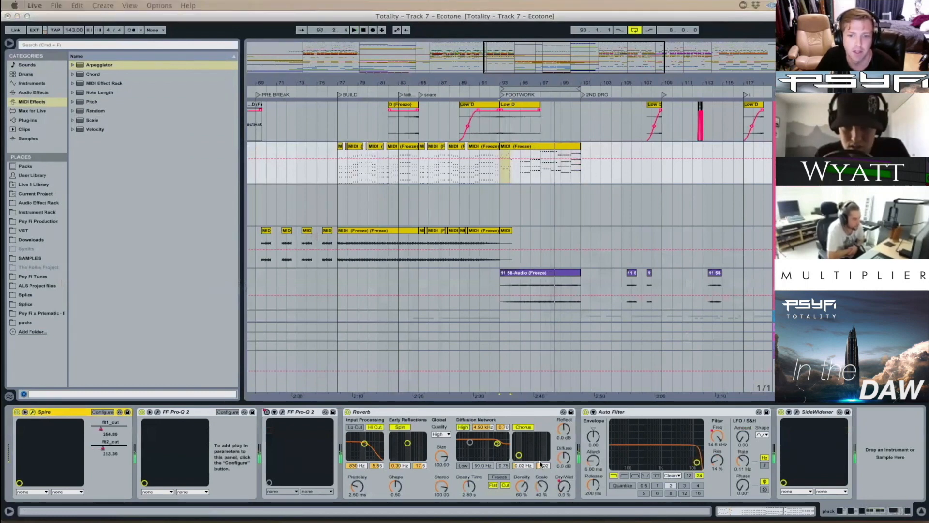
# Step: Show the Reverb's Dry/Wet automation on the pluck track and play from bar 91 into the FOOTWORK section
pyautogui.rightClick(565, 493)
pyautogui.click(474, 165)
pyautogui.click(475, 166)
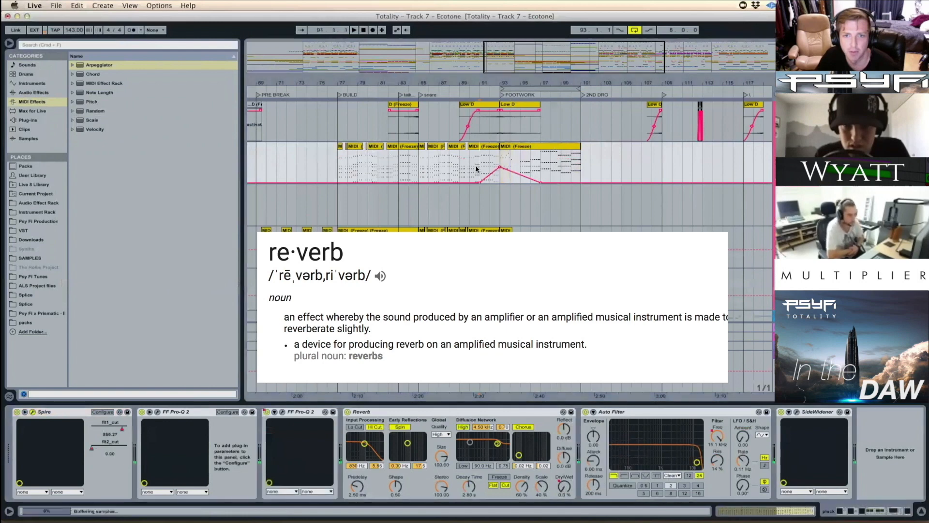
pyautogui.press('space')
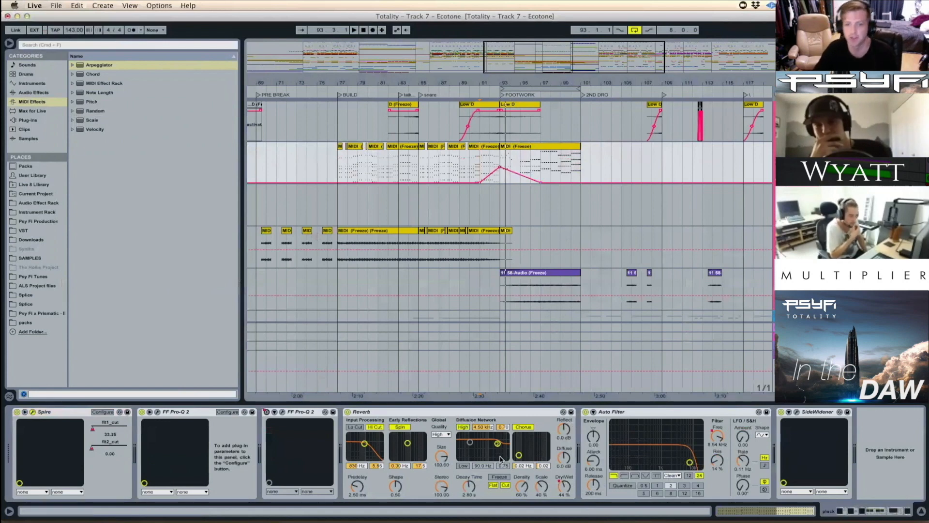
pyautogui.press('space')
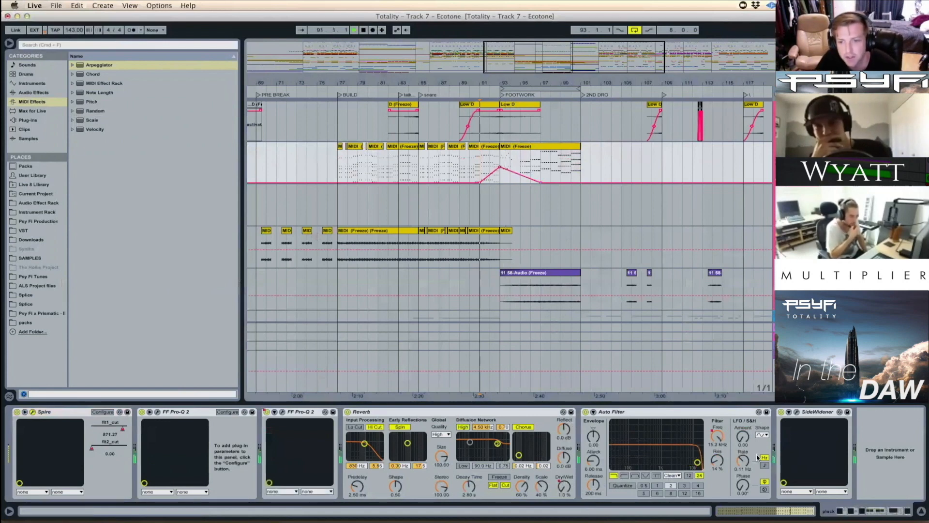
# Step: Show the Auto Filter's frequency automation on the pluck track and play from the BUILD section
pyautogui.rightClick(719, 438)
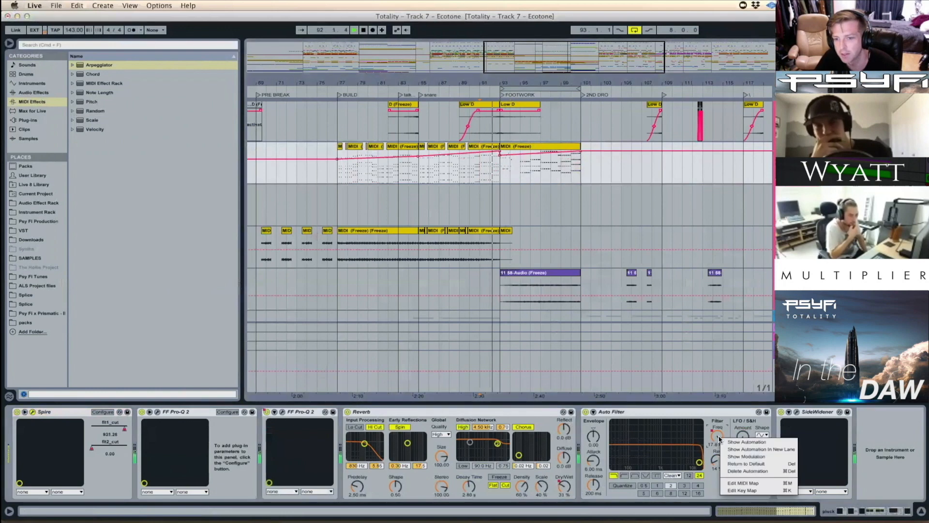
pyautogui.click(722, 411)
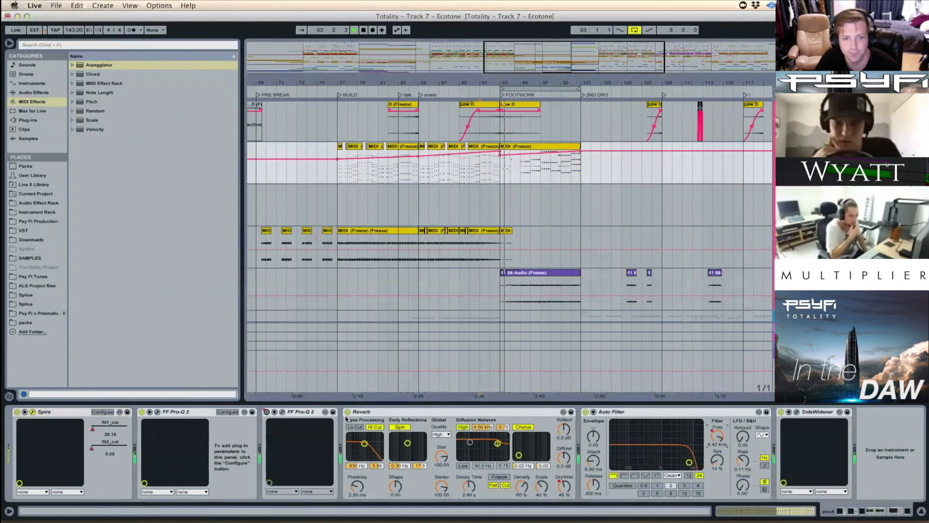
pyautogui.click(369, 181)
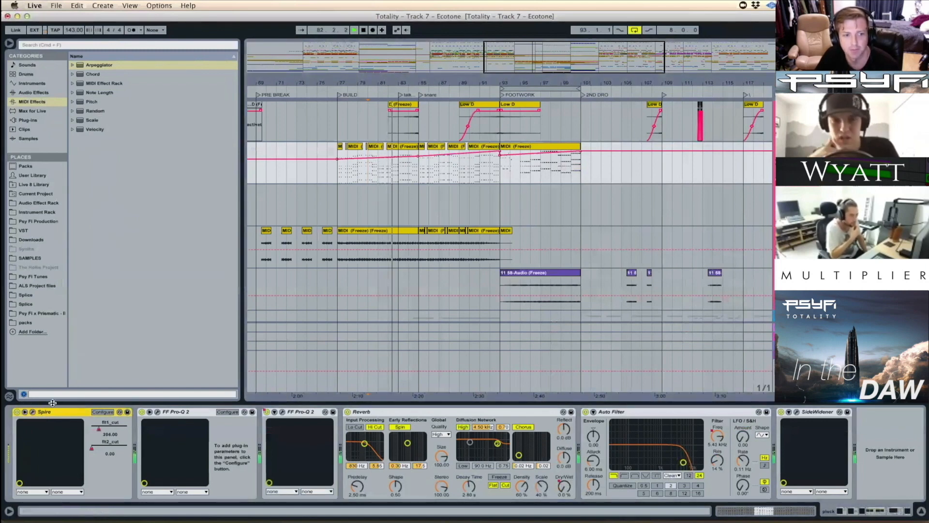
# Step: Open the pluck track's Spire synth and set its filter 1 cutoff to about 850 while auditioning the build
pyautogui.click(33, 412)
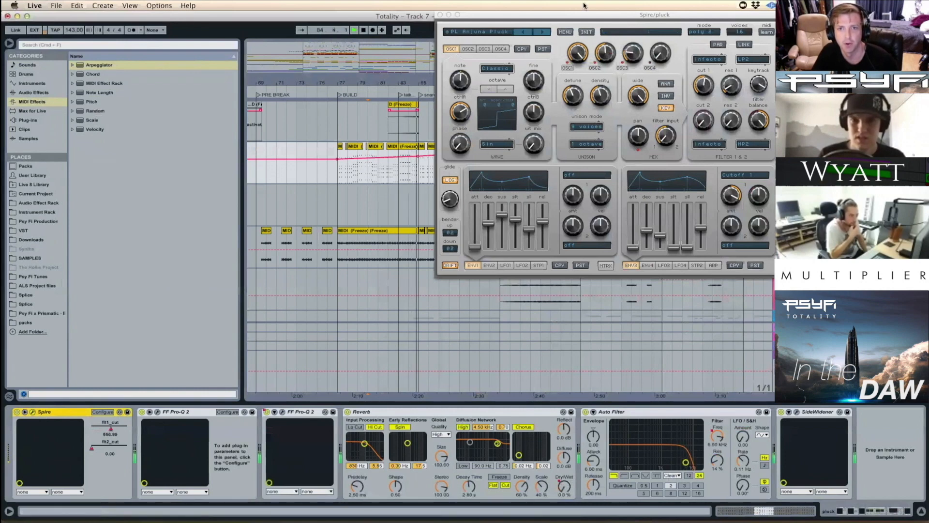
pyautogui.moveTo(580, 18); pyautogui.dragTo(568, 40)
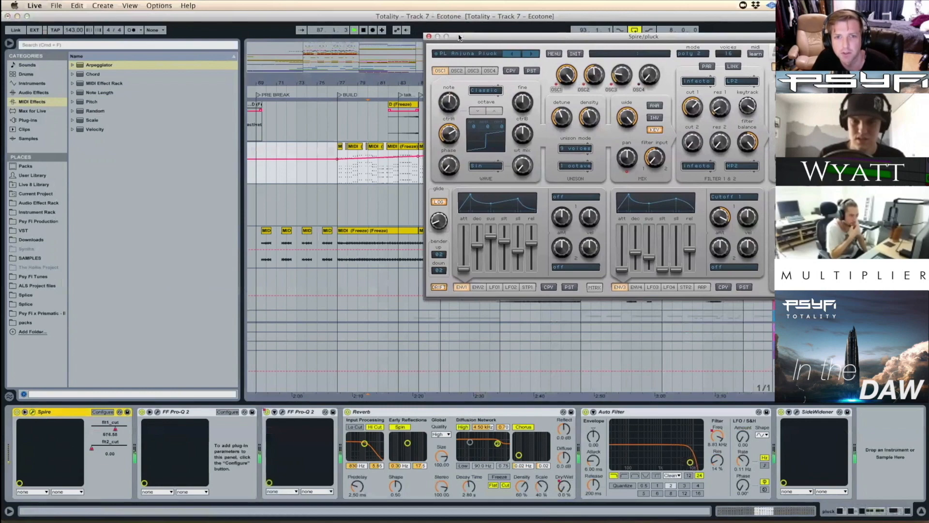
pyautogui.moveTo(480, 39); pyautogui.dragTo(927, 339)
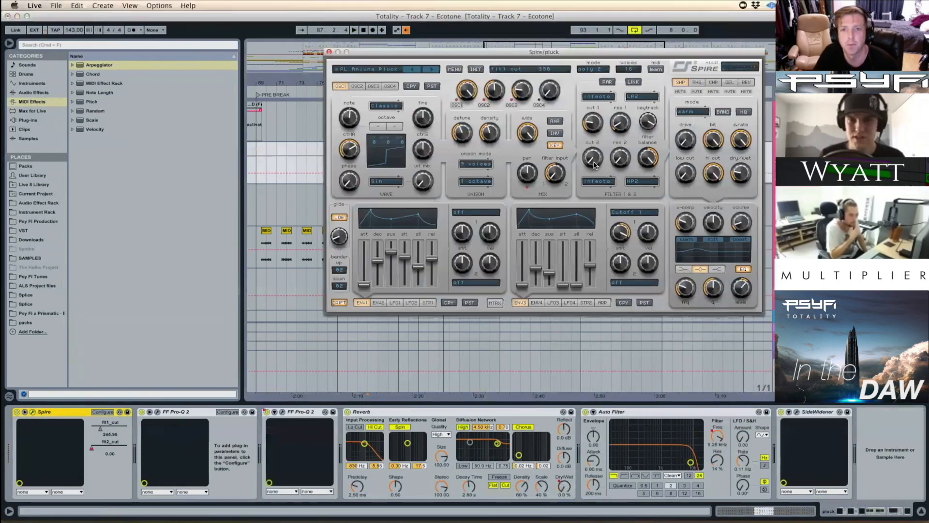
pyautogui.moveTo(592, 158); pyautogui.dragTo(595, 102)
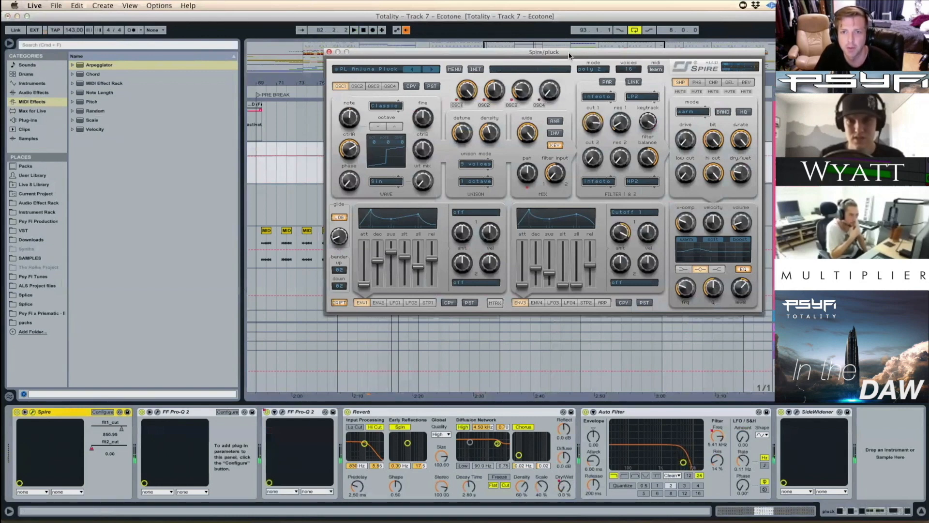
# Step: Examine Spire's filter cutoff controls, close the synth window, and select the pluck's stretch from bar 85 towards FOOTWORK
pyautogui.moveTo(570, 55); pyautogui.dragTo(575, 199)
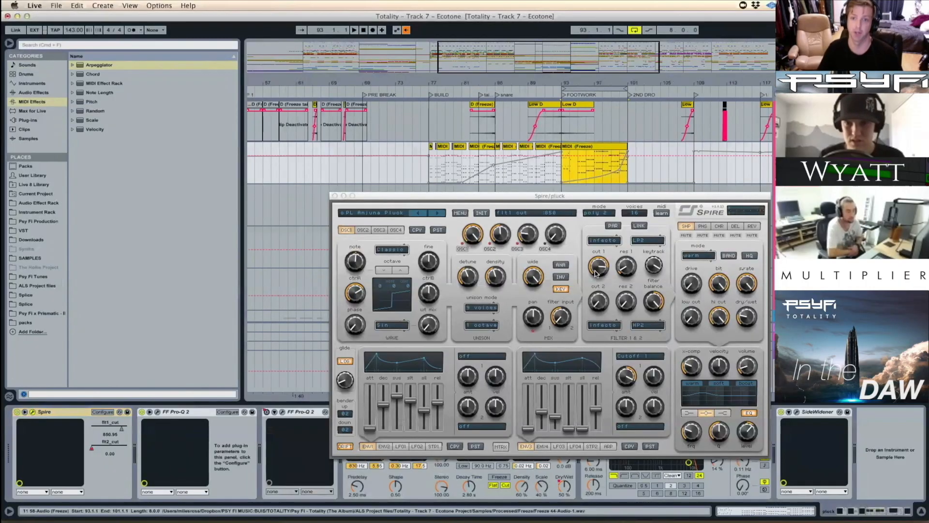
pyautogui.click(599, 275)
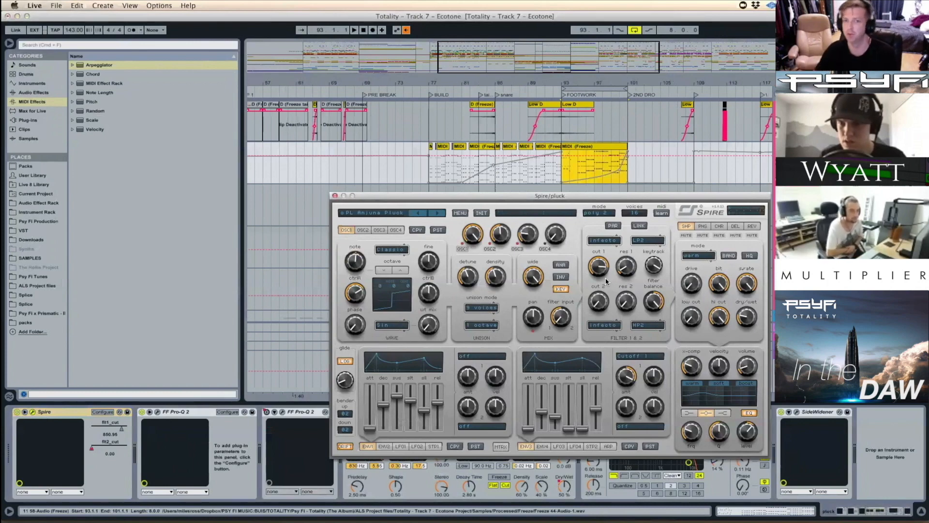
pyautogui.click(335, 196)
pyautogui.click(493, 179)
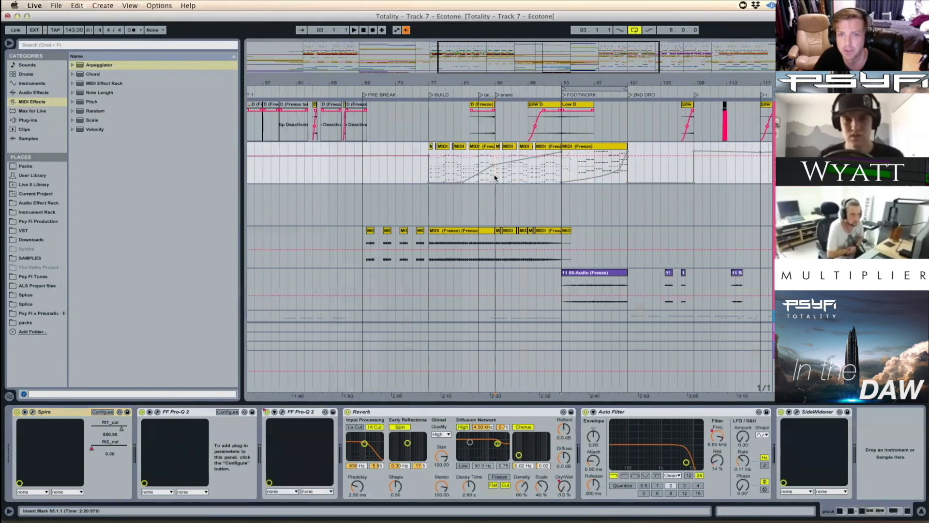
pyautogui.moveTo(495, 178); pyautogui.dragTo(555, 180)
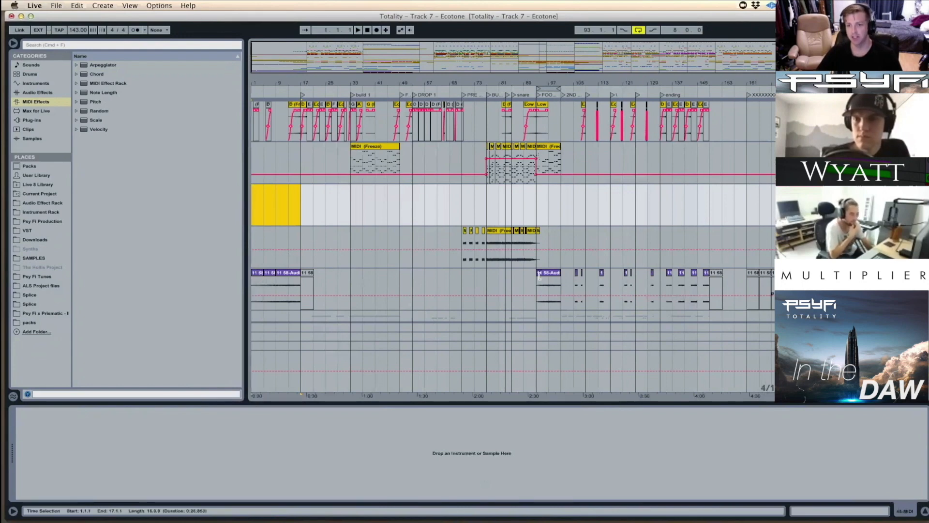
# Step: Select the ecotone intro piece audio clip at bar 1 and play the intro from its start
pyautogui.scroll(-10, 528, 255)
pyautogui.click(268, 233)
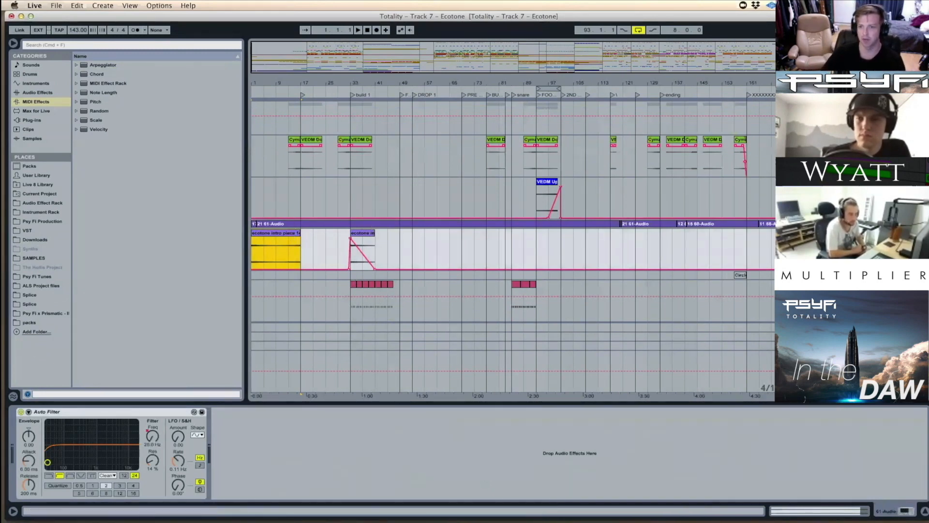
pyautogui.click(270, 234)
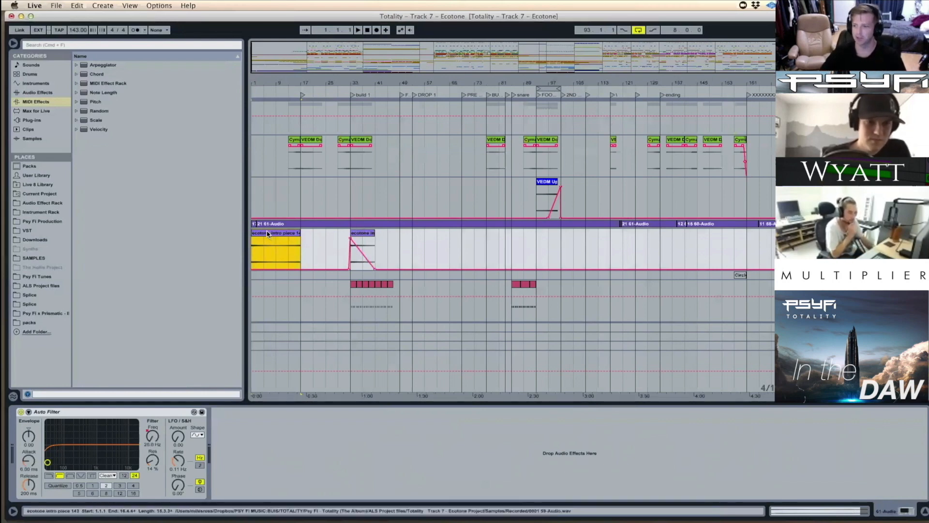
pyautogui.press('space')
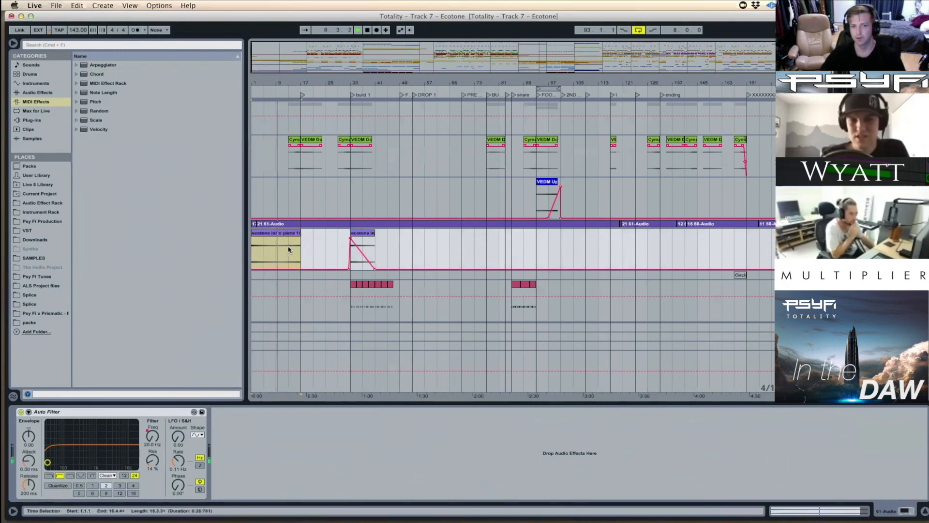
pyautogui.press('space')
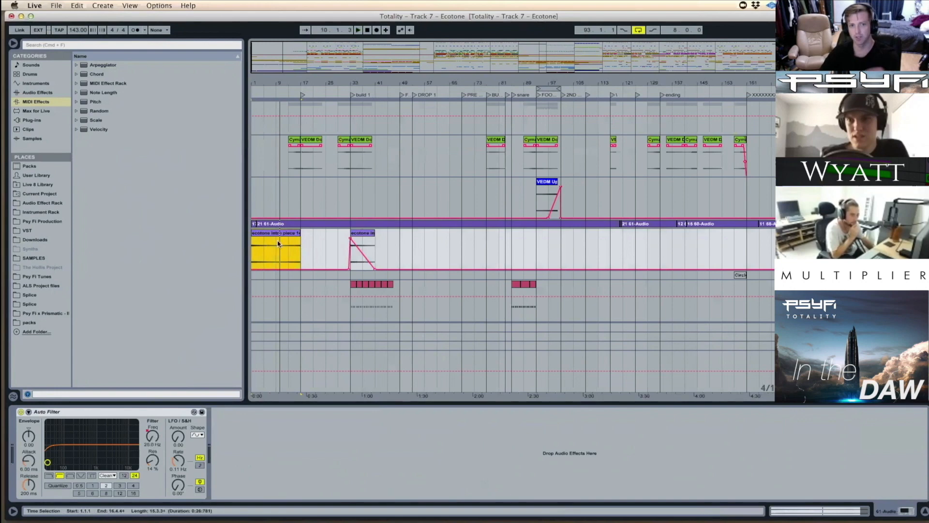
# Step: Highlight the section from bar 17 to the build 1 marker across the vocal tracks
pyautogui.click(302, 206)
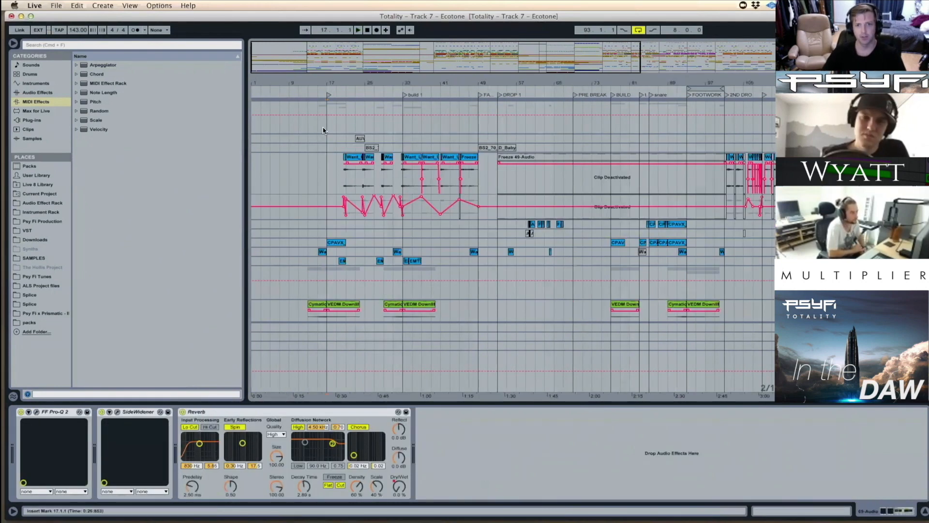
pyautogui.moveTo(324, 127); pyautogui.dragTo(402, 124)
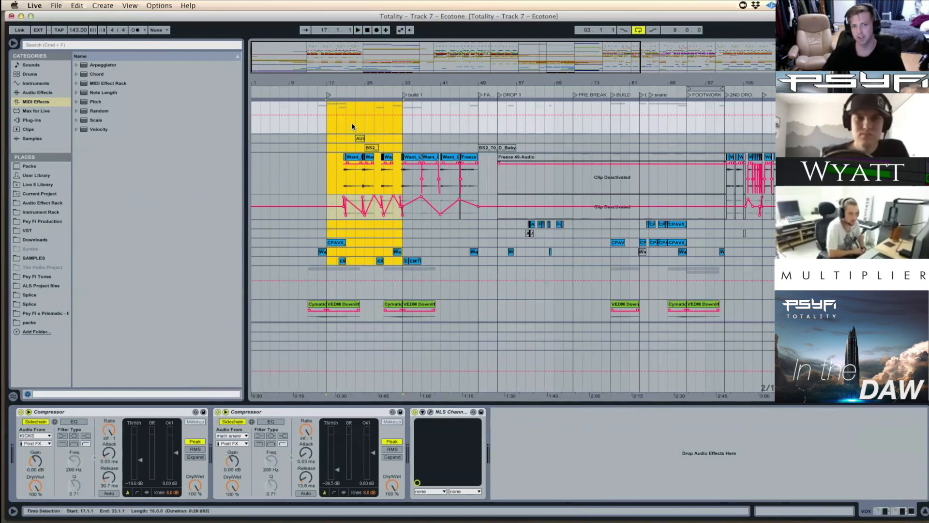
pyautogui.click(327, 131)
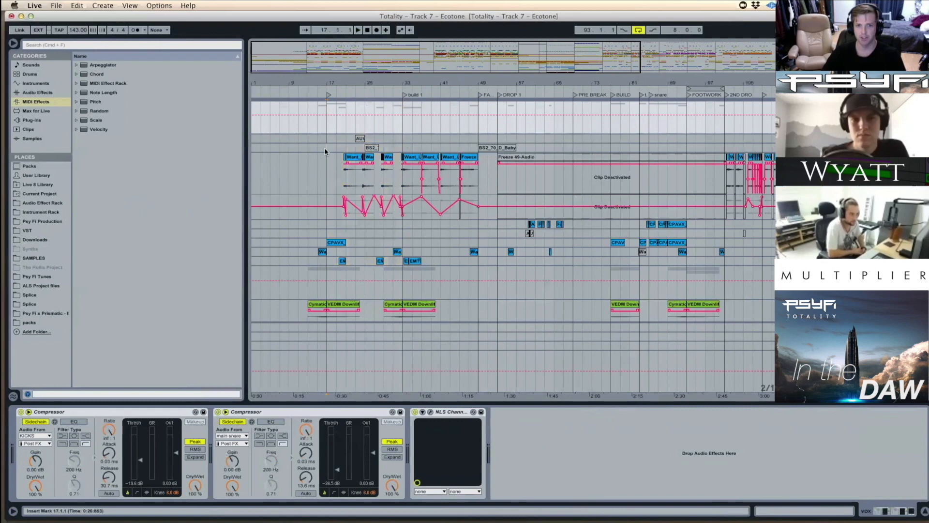
# Step: Play the arrangement from bar 17 while viewing the kick tracks
pyautogui.click(325, 151)
pyautogui.scroll(5, 379, 186)
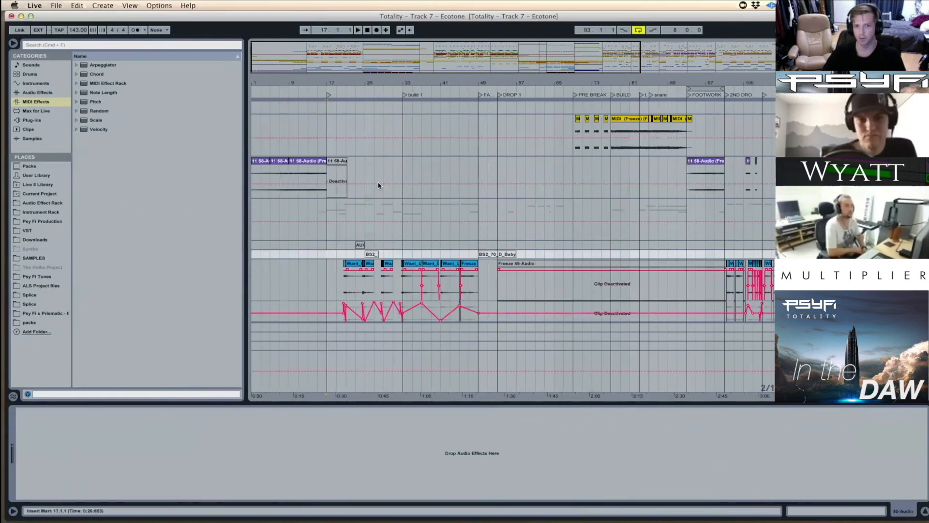
pyautogui.scroll(10, 379, 186)
pyautogui.click(326, 125)
pyautogui.press('space')
pyautogui.moveTo(331, 84); pyautogui.dragTo(334, 141)
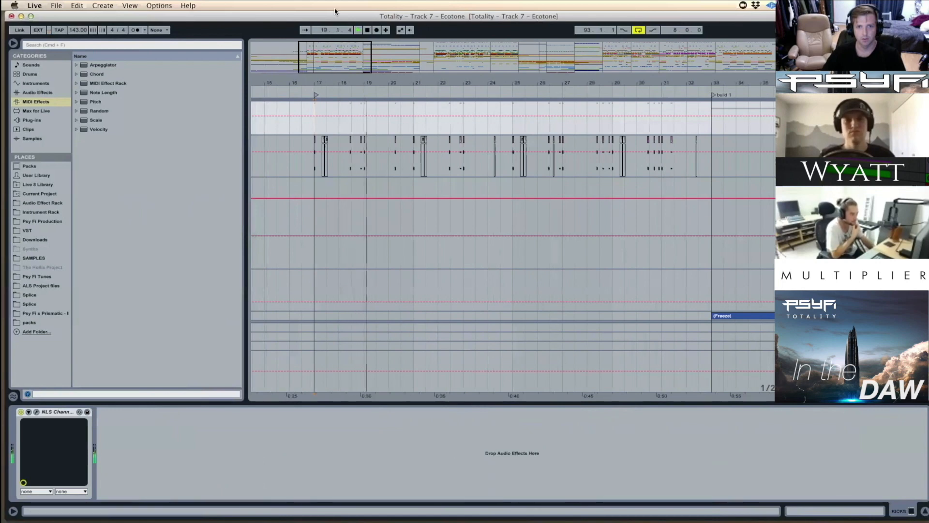
pyautogui.moveTo(416, 85); pyautogui.dragTo(392, 82)
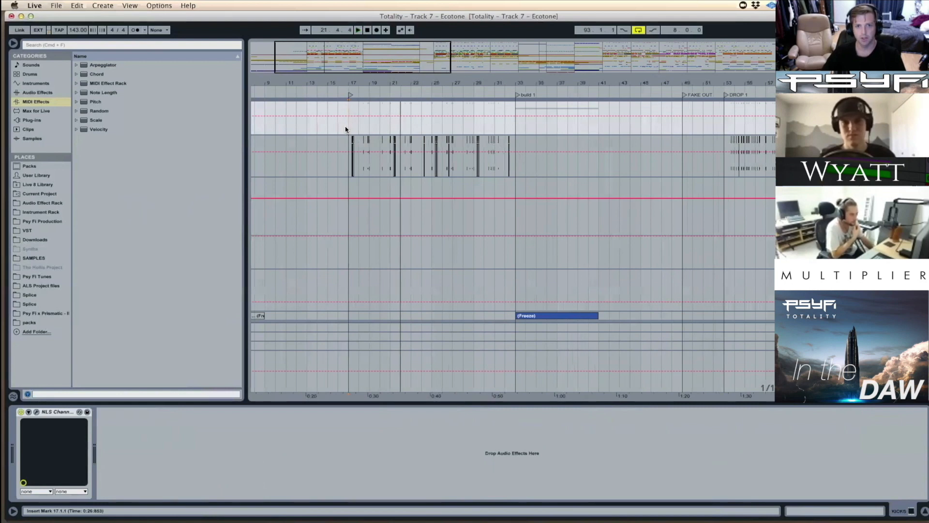
# Step: Mark the bar 17 to 33 kick section on the KICKS group and play from the build 1 marker
pyautogui.click(515, 131)
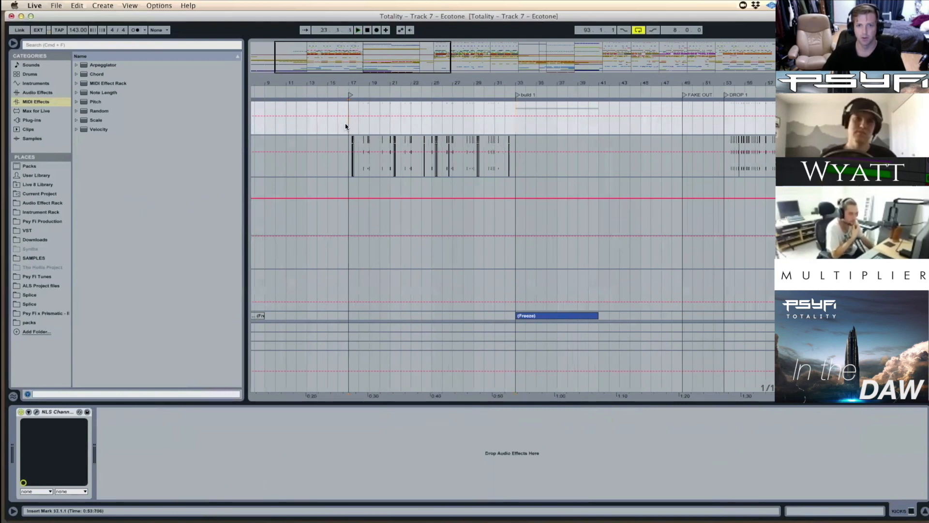
pyautogui.moveTo(345, 127); pyautogui.dragTo(511, 119)
pyautogui.click(516, 130)
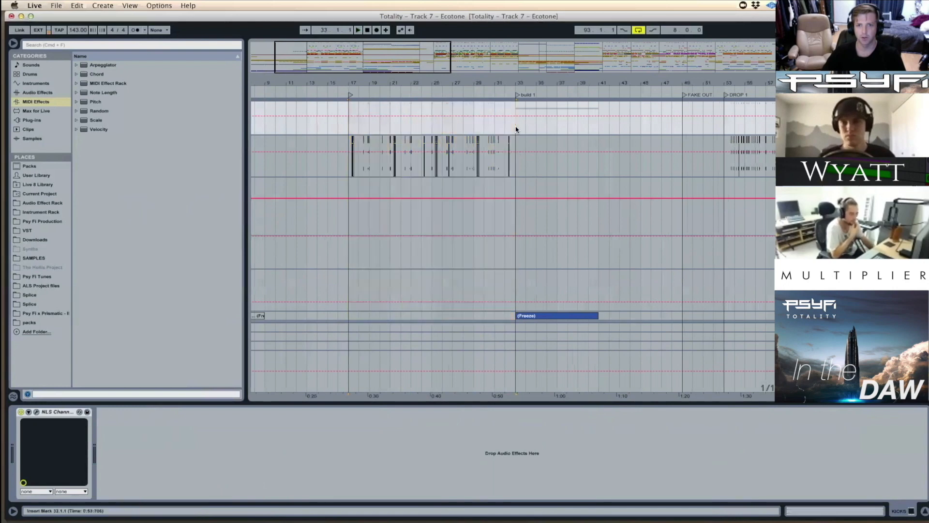
pyautogui.press('space')
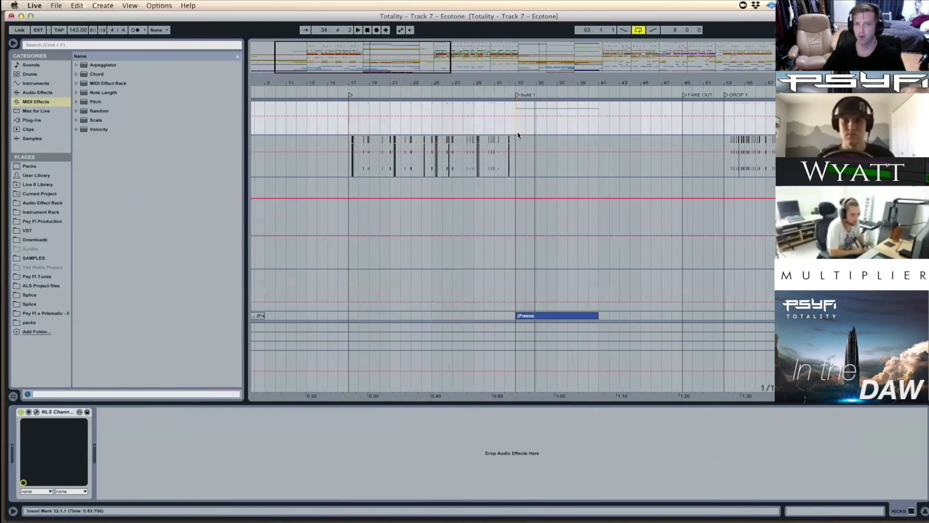
pyautogui.moveTo(495, 132); pyautogui.dragTo(347, 130)
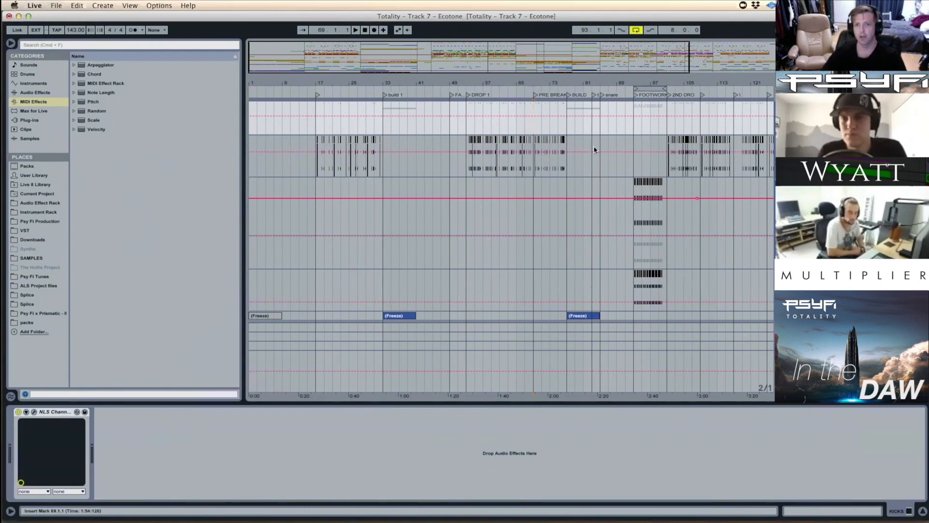
# Step: Select bars 77 to 93 on the main kick track, from BUILD to FOOTWORK, and play from FOOTWORK
pyautogui.moveTo(567, 150); pyautogui.dragTo(633, 138)
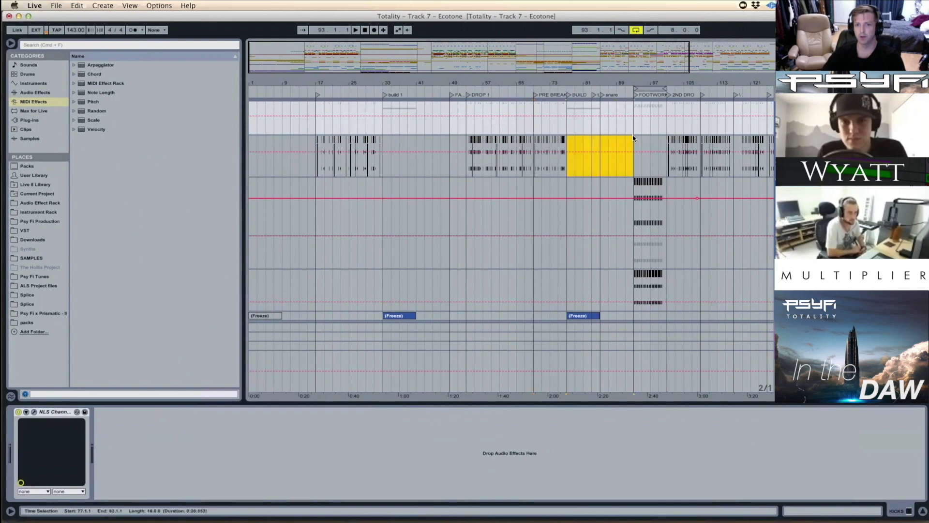
pyautogui.click(634, 138)
pyautogui.press('space')
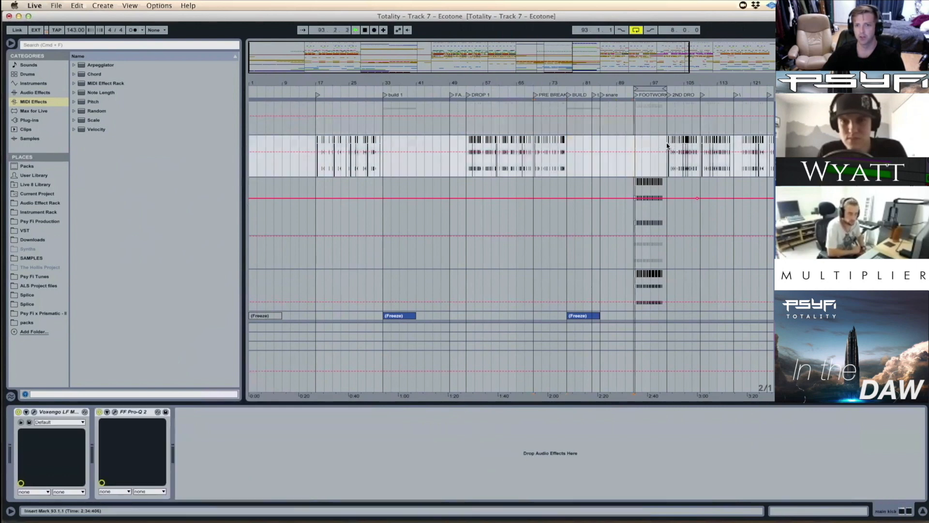
# Step: Play the start of the second drop from bar 101 on the main kick track
pyautogui.moveTo(668, 83); pyautogui.dragTo(417, 83)
pyautogui.click(417, 142)
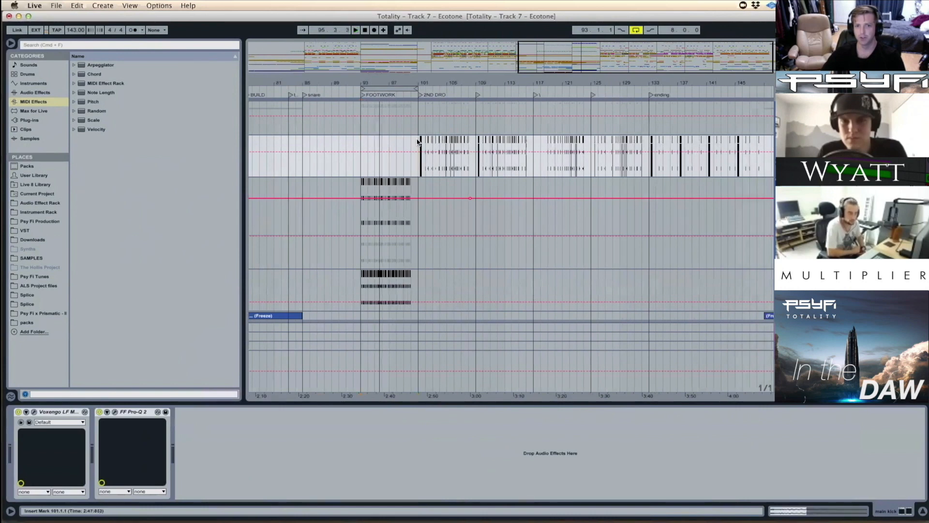
pyautogui.press('space')
pyautogui.press('space')
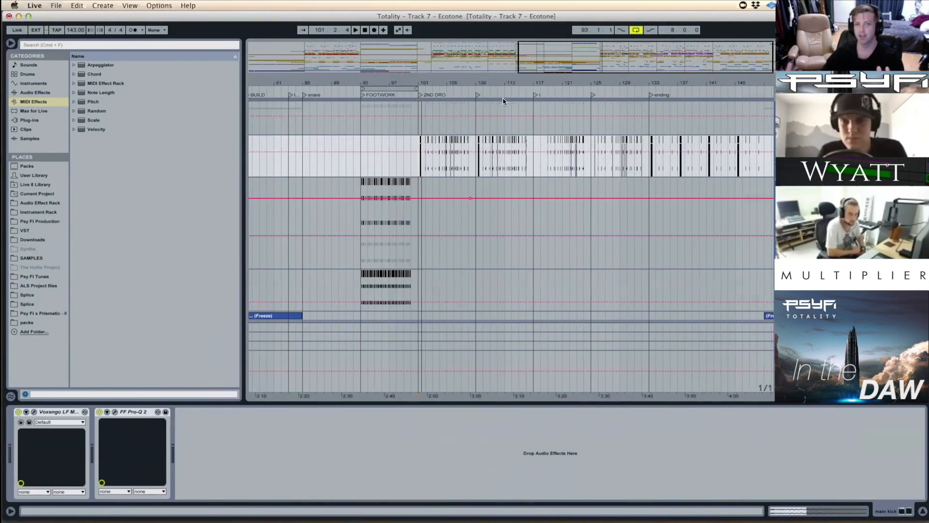
# Step: Show the build kick track's devices and select its bars 53 to 65 in the DROP 1 section
pyautogui.moveTo(501, 83); pyautogui.dragTo(432, 83)
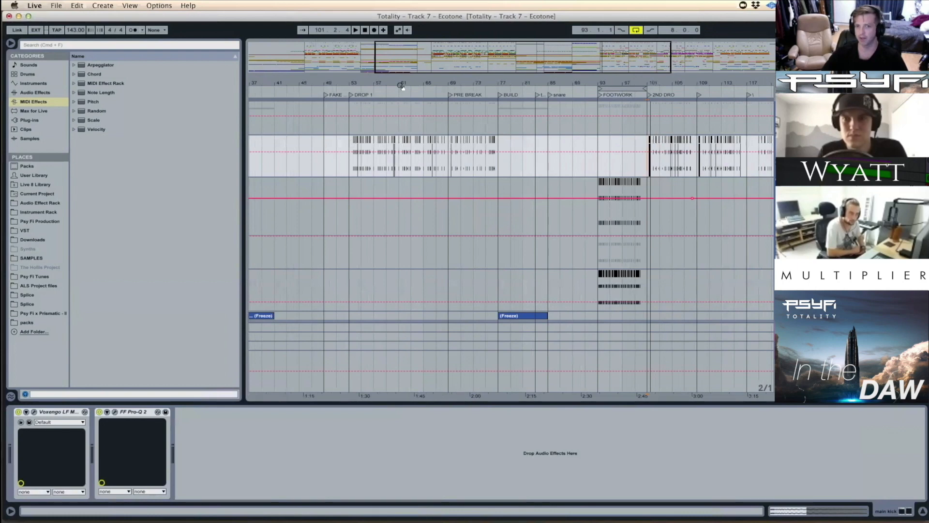
pyautogui.moveTo(468, 78); pyautogui.dragTo(400, 51)
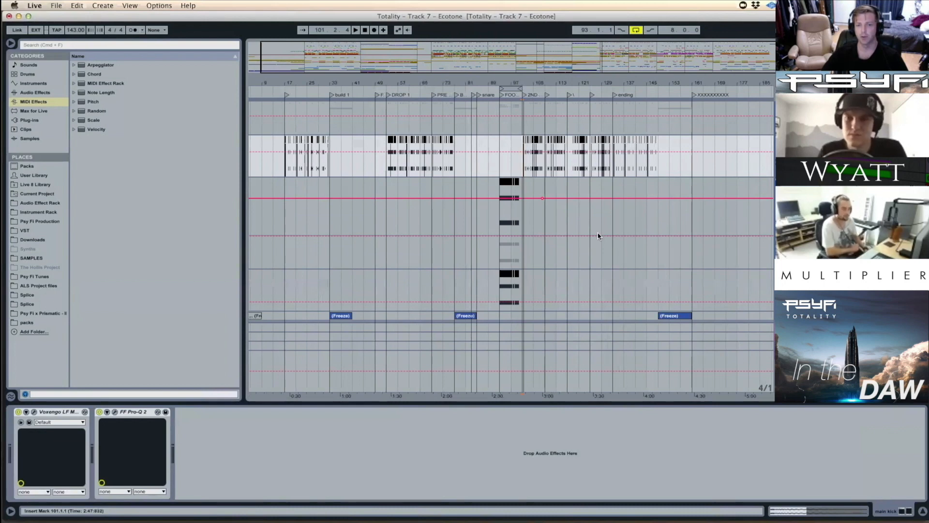
pyautogui.click(498, 224)
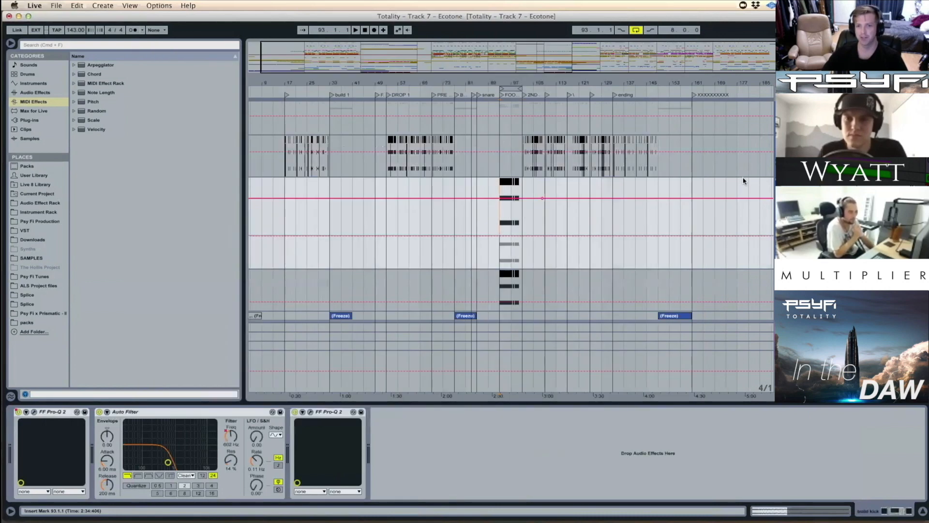
pyautogui.scroll(3, 392, 128)
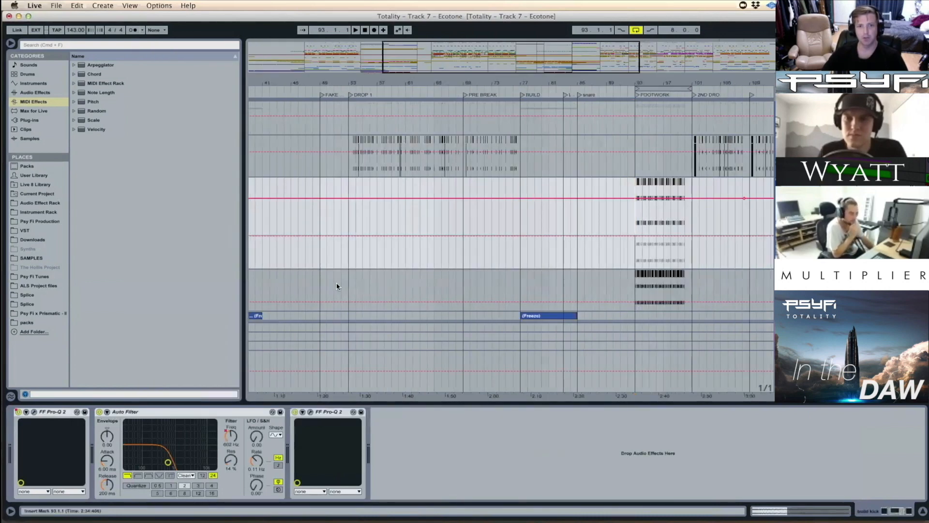
pyautogui.moveTo(351, 208); pyautogui.dragTo(434, 217)
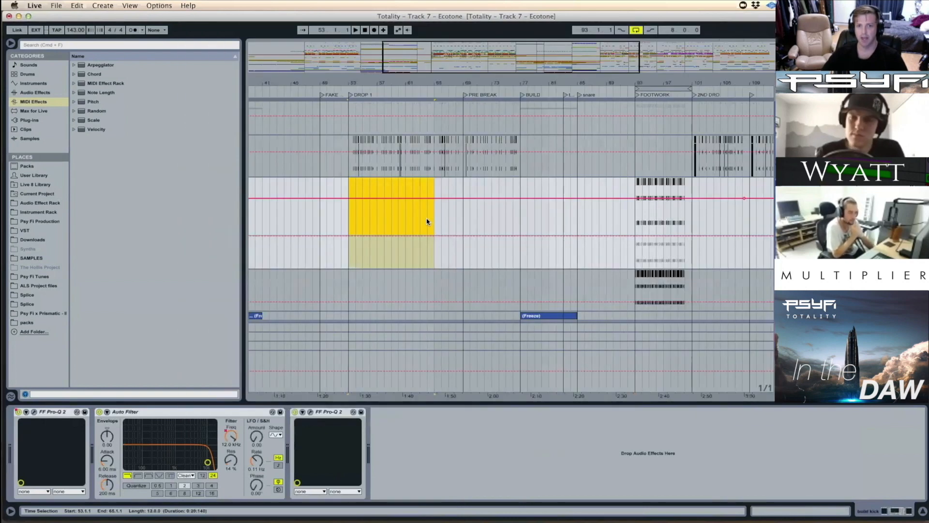
# Step: View the DROP 1 section closer and play the end of it from bar 67
pyautogui.click(347, 220)
pyautogui.press('+')
pyautogui.moveTo(332, 217); pyautogui.dragTo(357, 212)
pyautogui.click(525, 213)
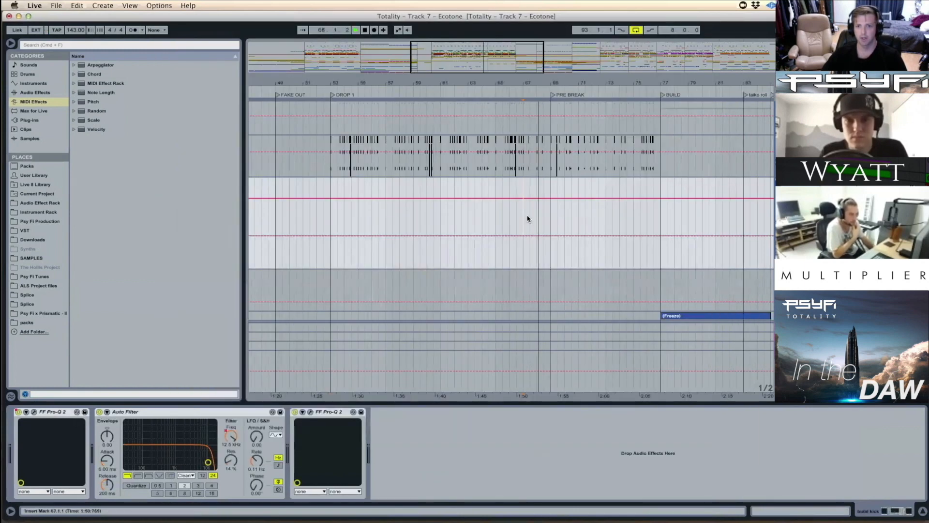
# Step: Select bars 67 to 69 on the build kick track and play from the PRE BREAK marker
pyautogui.moveTo(523, 219); pyautogui.dragTo(551, 209)
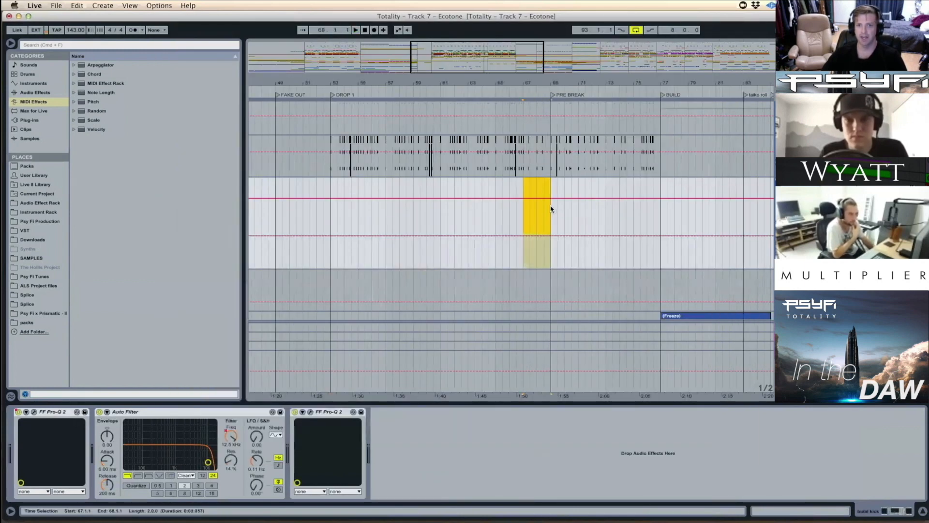
pyautogui.click(551, 211)
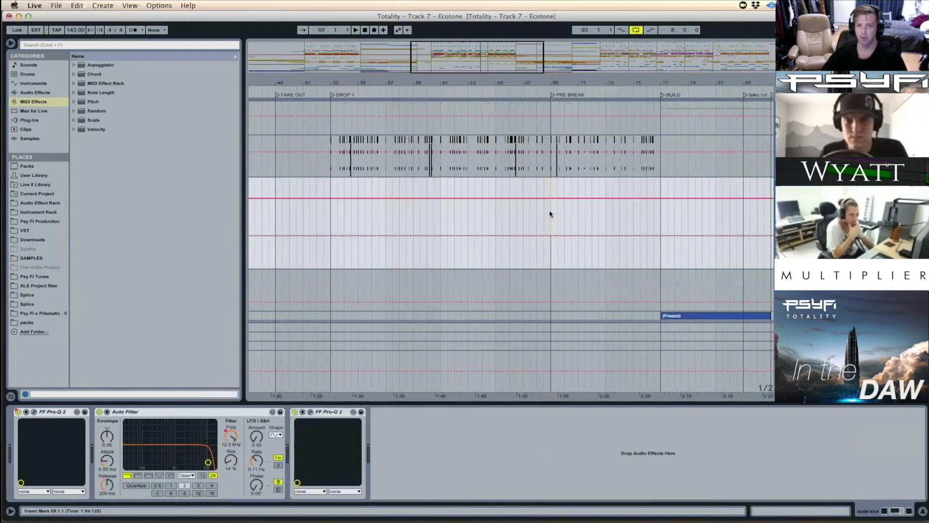
pyautogui.press('space')
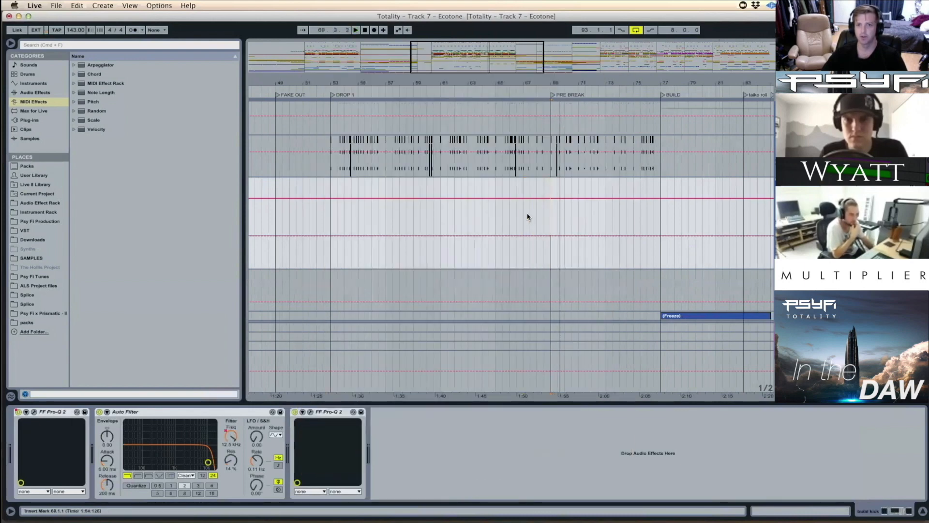
# Step: Stop playback and select bars 53 to 69 of the DROP 1 section across the KICKS group
pyautogui.press('space')
pyautogui.moveTo(587, 81); pyautogui.dragTo(493, 79)
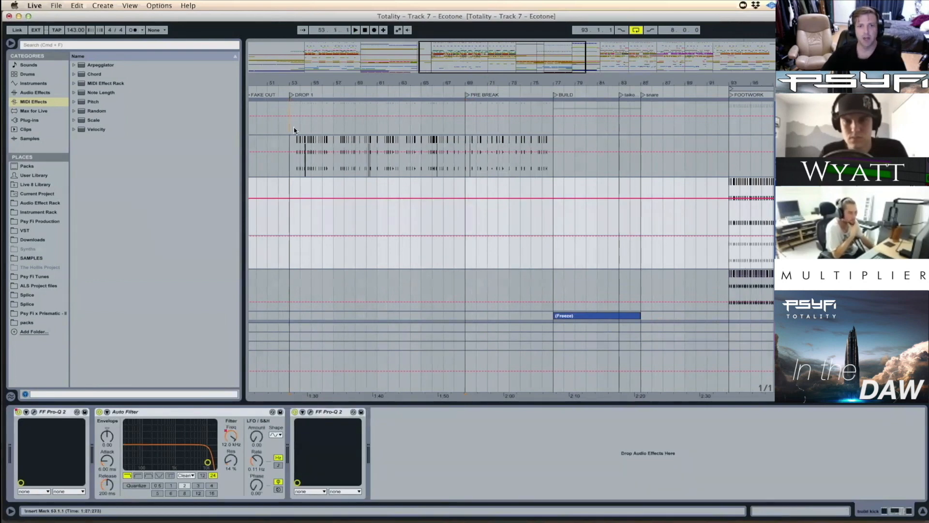
pyautogui.moveTo(291, 130); pyautogui.dragTo(466, 116)
pyautogui.click(466, 126)
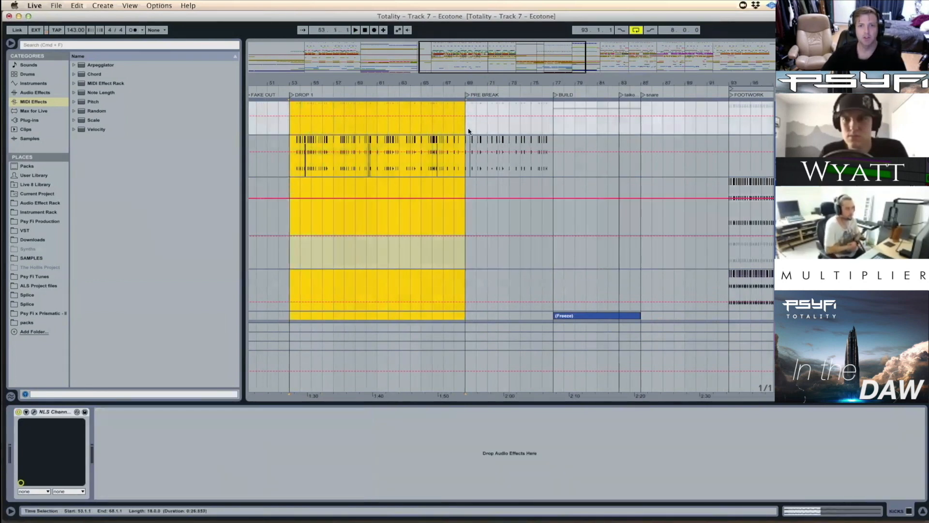
# Step: Select the PRE BREAK section, bars 69 to 77, on the KICKS group, and bars 53 to 71 on the main kick track
pyautogui.moveTo(466, 132); pyautogui.dragTo(555, 132)
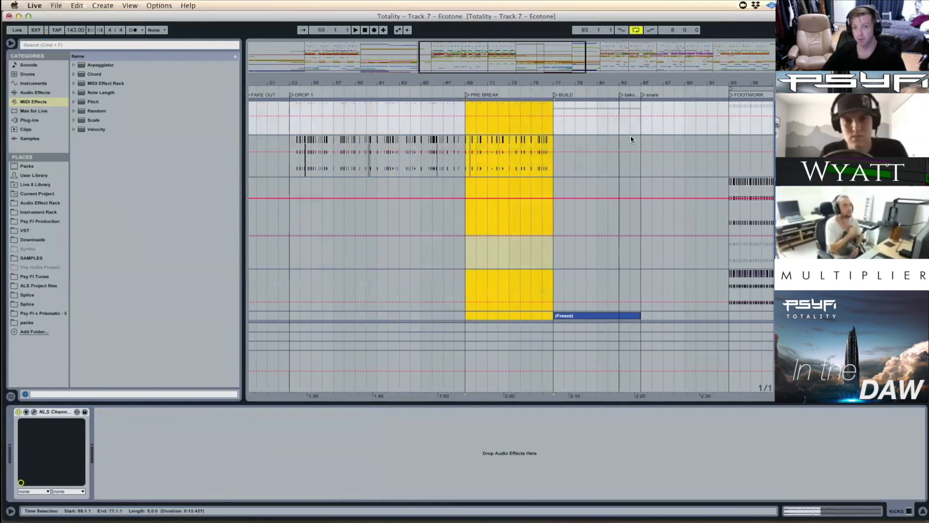
pyautogui.moveTo(468, 129); pyautogui.dragTo(553, 127)
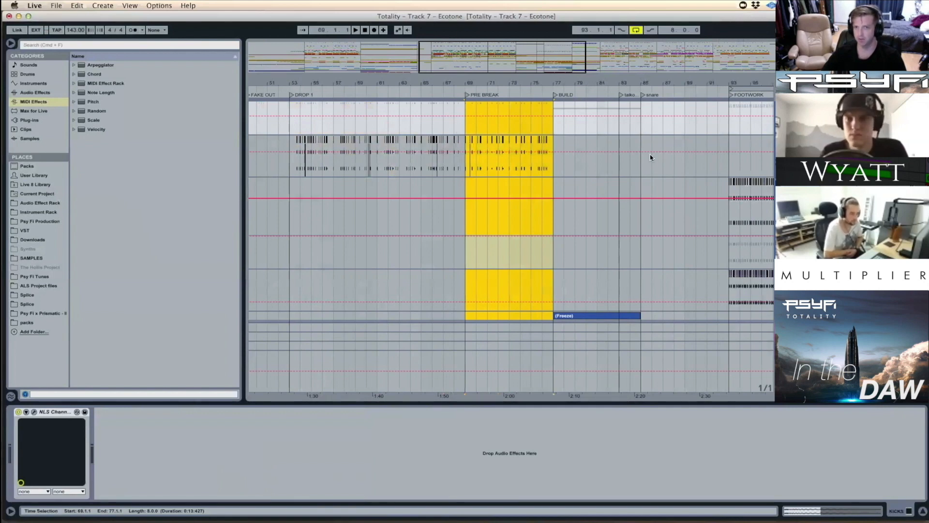
pyautogui.moveTo(291, 169); pyautogui.dragTo(466, 164)
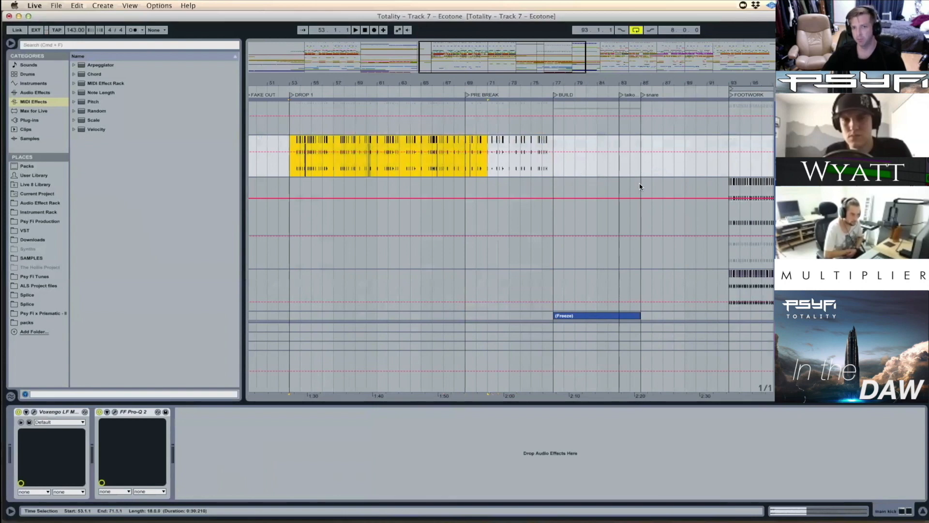
pyautogui.click(586, 174)
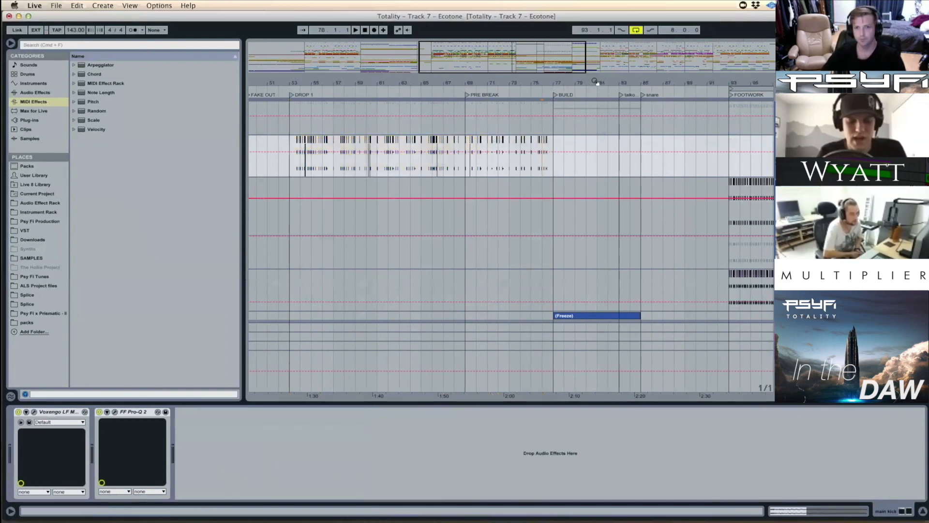
# Step: Select bars 17 to 33 across the DRUMS group and loop that range
pyautogui.moveTo(596, 83); pyautogui.dragTo(473, 83)
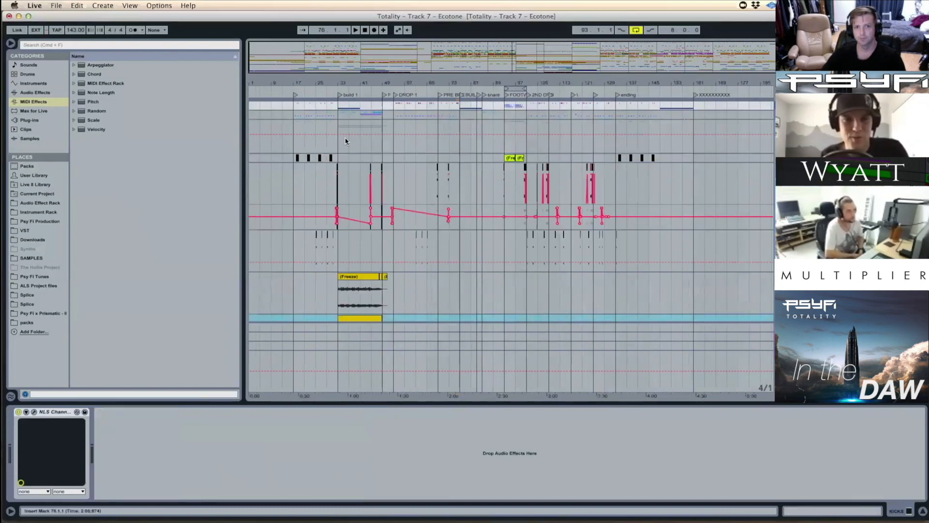
pyautogui.moveTo(339, 80); pyautogui.dragTo(423, 80)
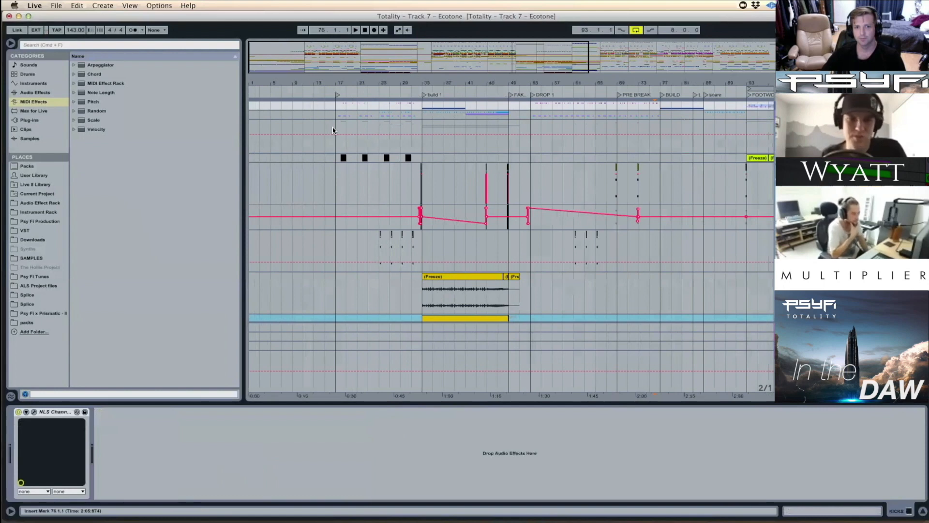
pyautogui.click(397, 134)
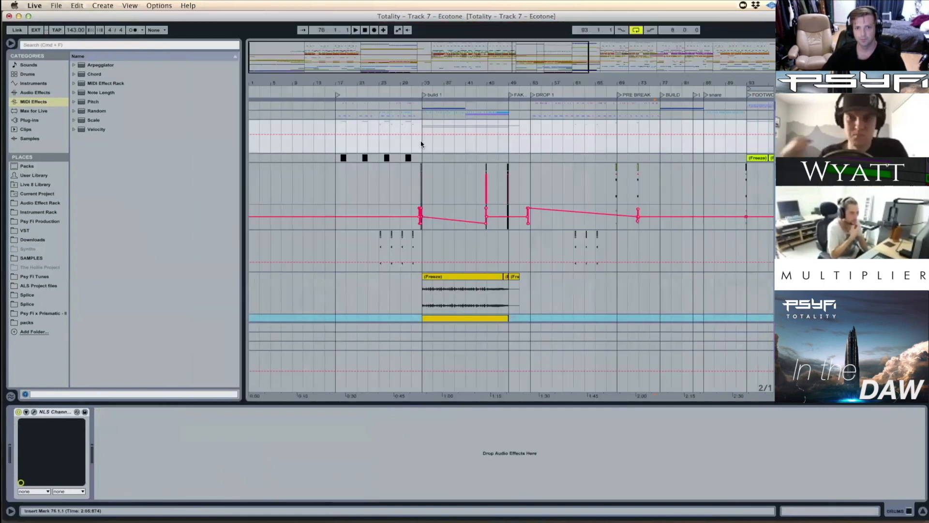
pyautogui.moveTo(423, 140); pyautogui.dragTo(340, 139)
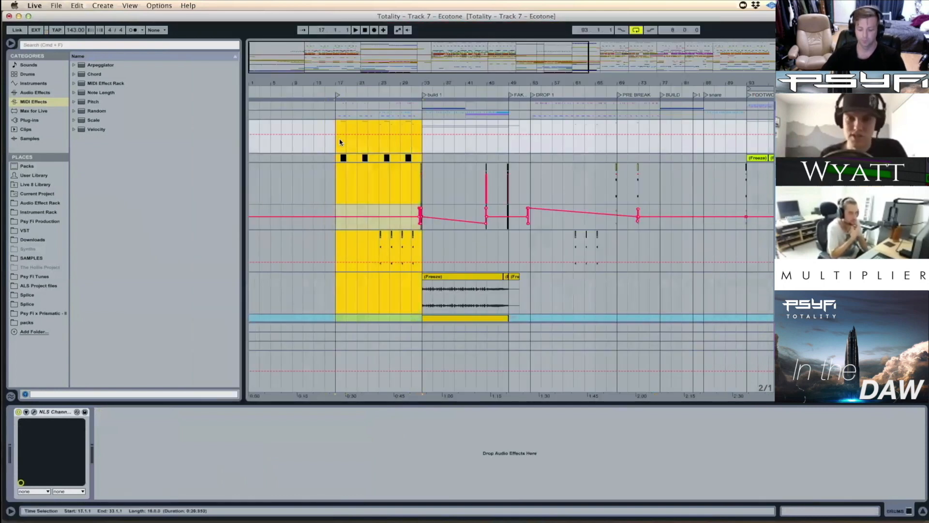
pyautogui.press('super+l')
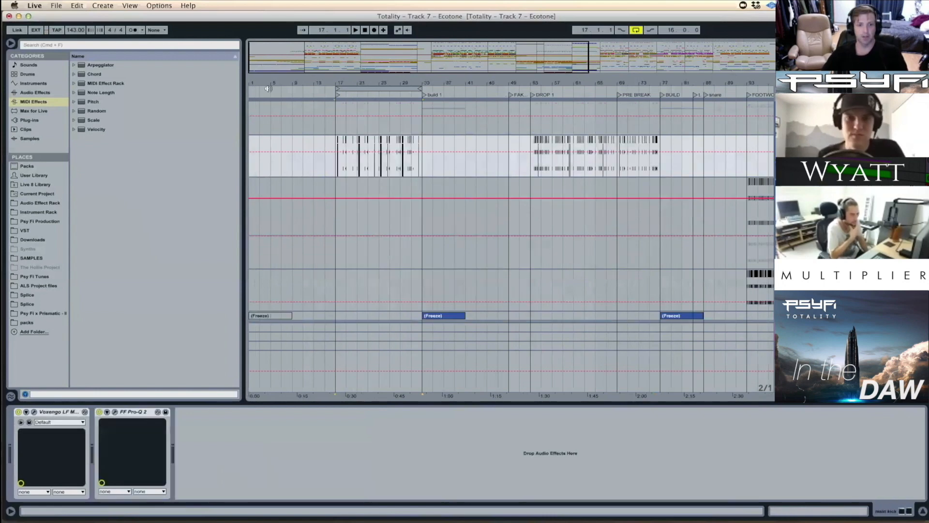
# Step: Open the main kick's Voxengo LF Max Punch plug-in window and place it below the main kick clips at bar 17
pyautogui.moveTo(340, 82); pyautogui.dragTo(319, 145)
pyautogui.rightClick(325, 168)
pyautogui.click(52, 411)
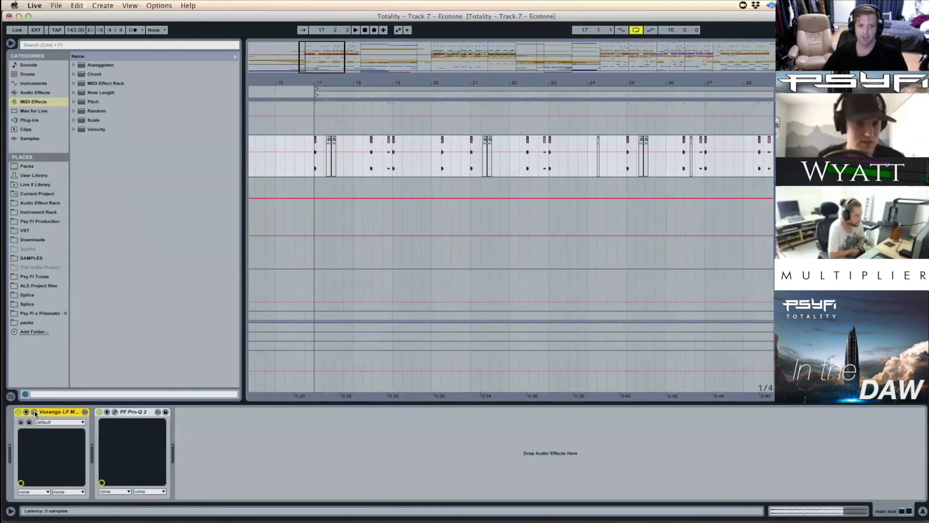
pyautogui.click(34, 412)
pyautogui.moveTo(157, 107); pyautogui.dragTo(371, 117)
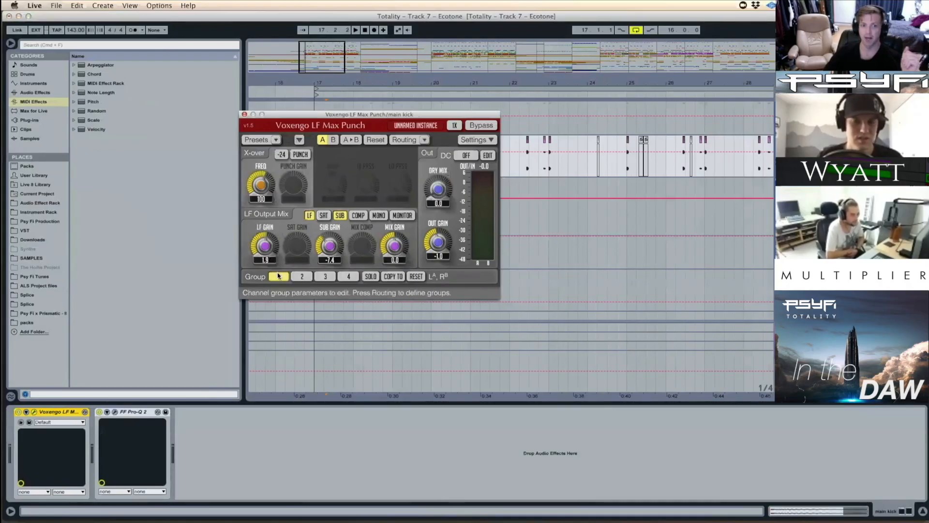
pyautogui.moveTo(368, 114); pyautogui.dragTo(386, 206)
# Step: Loop bar 17 to 18 of the main kick and compare it with LF Max Punch's SUB signal off and on, closing the plug-in
pyautogui.moveTo(315, 160); pyautogui.dragTo(353, 163)
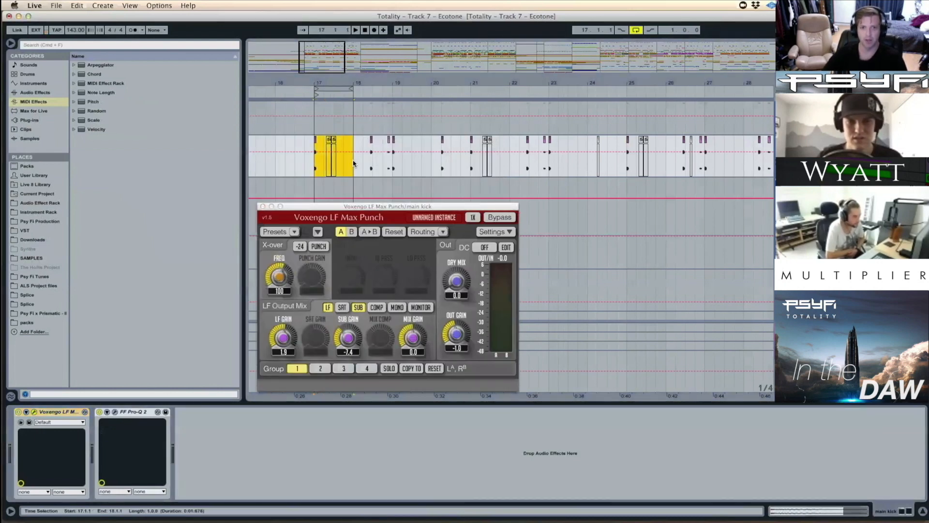
pyautogui.press('space')
pyautogui.click(358, 311)
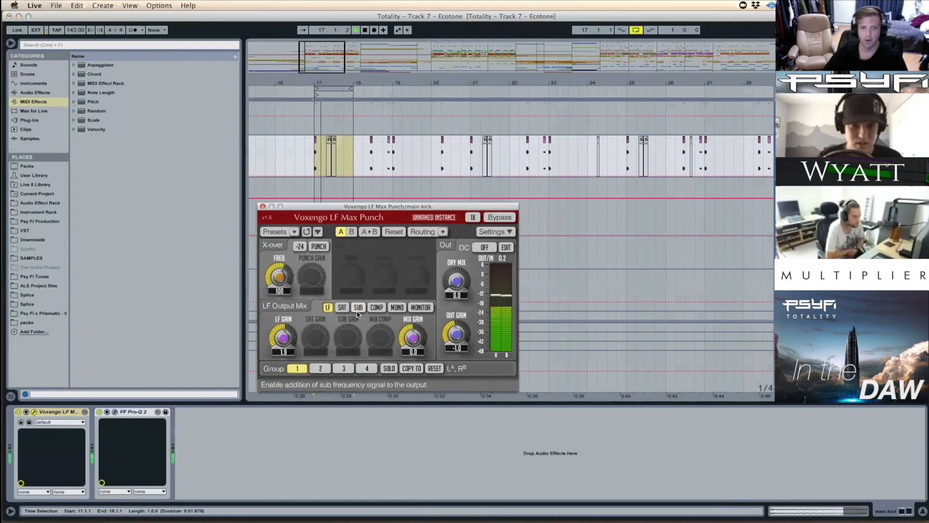
pyautogui.click(357, 308)
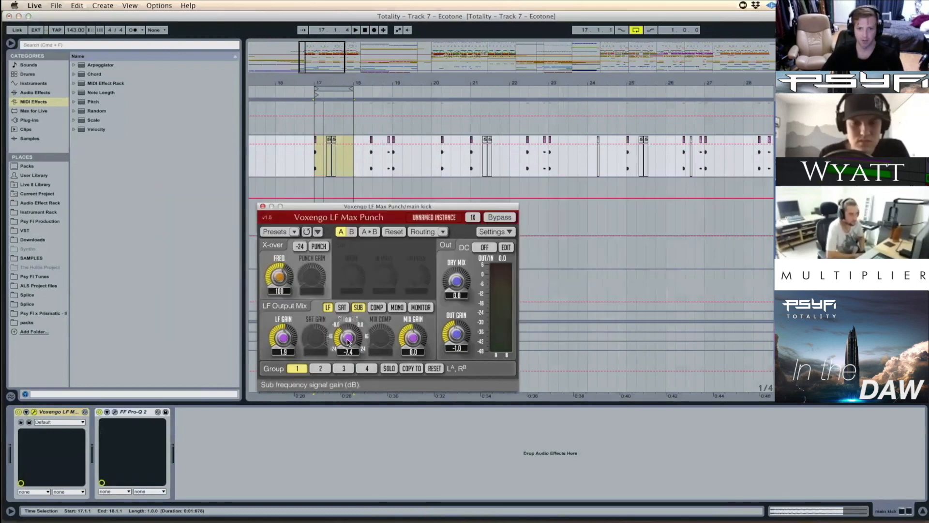
pyautogui.click(263, 206)
# Step: Hide the device view and select bar 17 to 18 around the pink Cymatics clip on the loop track
pyautogui.moveTo(397, 83); pyautogui.dragTo(755, 112)
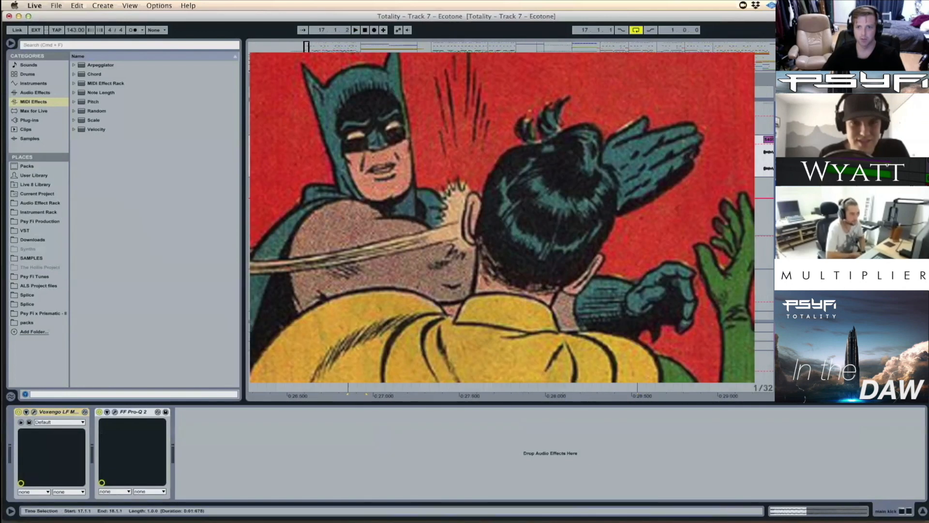
pyautogui.scroll(-5, 570, 292)
pyautogui.moveTo(629, 401); pyautogui.dragTo(629, 484)
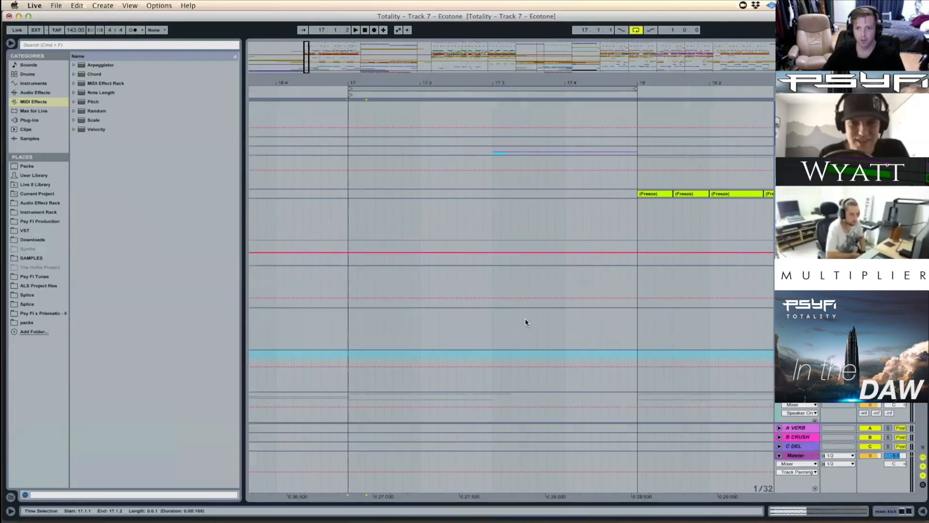
pyautogui.scroll(-5, 526, 322)
pyautogui.moveTo(499, 84); pyautogui.dragTo(494, 29)
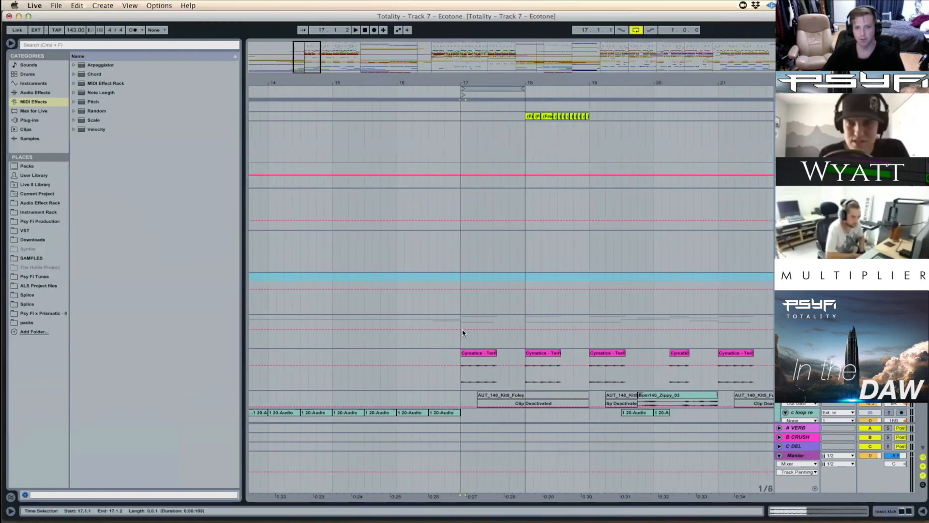
pyautogui.moveTo(460, 342); pyautogui.dragTo(522, 355)
pyautogui.scroll(-1, 521, 358)
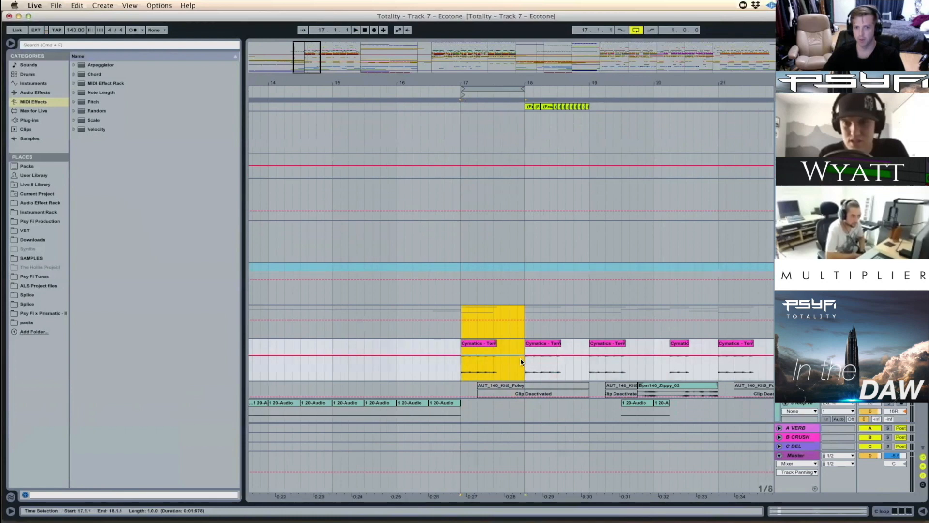
# Step: Unfold the group with the sub tracks and select the red frozen top sub clip from bar 17 to 18
pyautogui.scroll(-6, 521, 361)
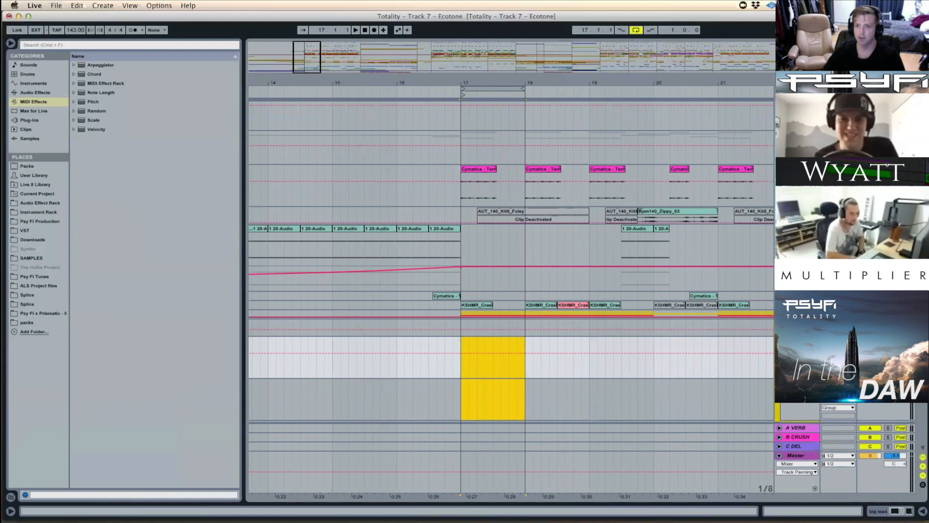
pyautogui.click(780, 314)
pyautogui.moveTo(461, 344); pyautogui.dragTo(525, 351)
pyautogui.click(519, 357)
pyautogui.scroll(-3, 516, 358)
pyautogui.click(515, 359)
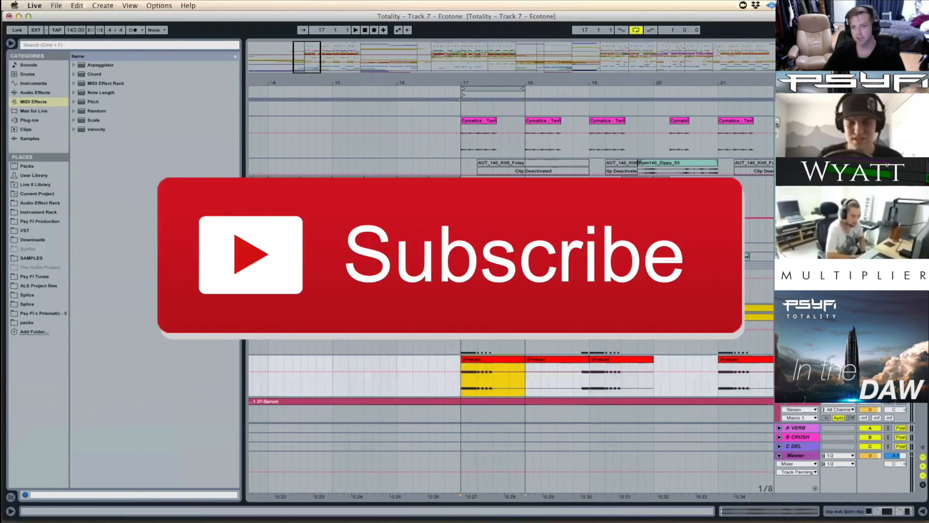
pyautogui.doubleClick(470, 361)
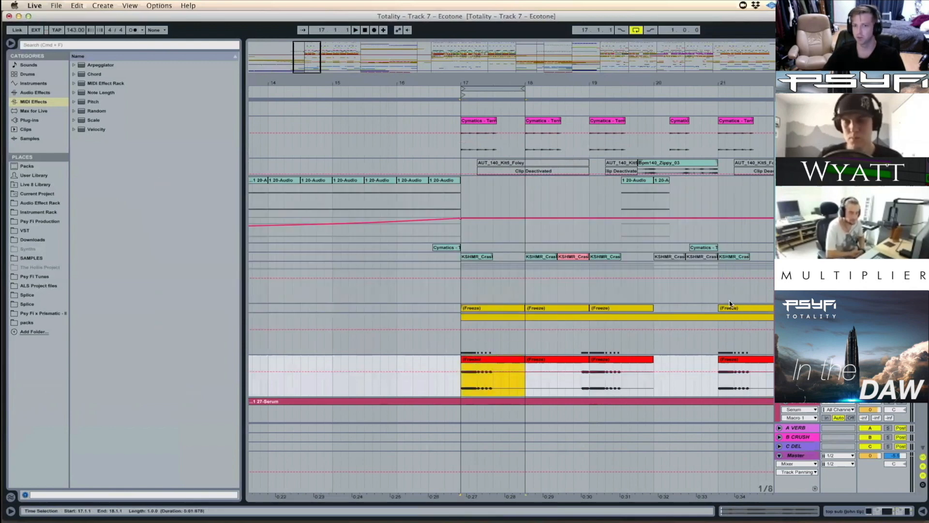
# Step: Play the top sub track from the start of bar 17
pyautogui.click(460, 345)
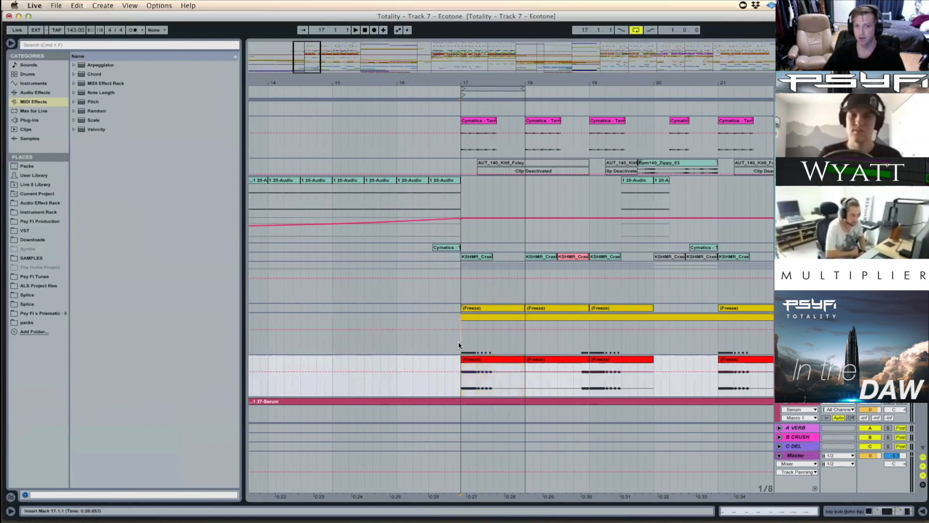
pyautogui.scroll(-2, 460, 349)
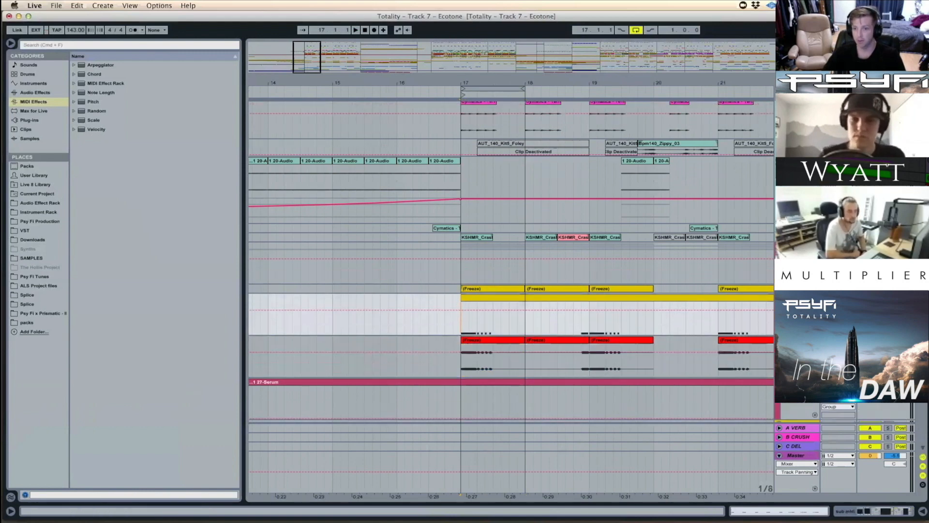
pyautogui.click(460, 361)
pyautogui.press('space')
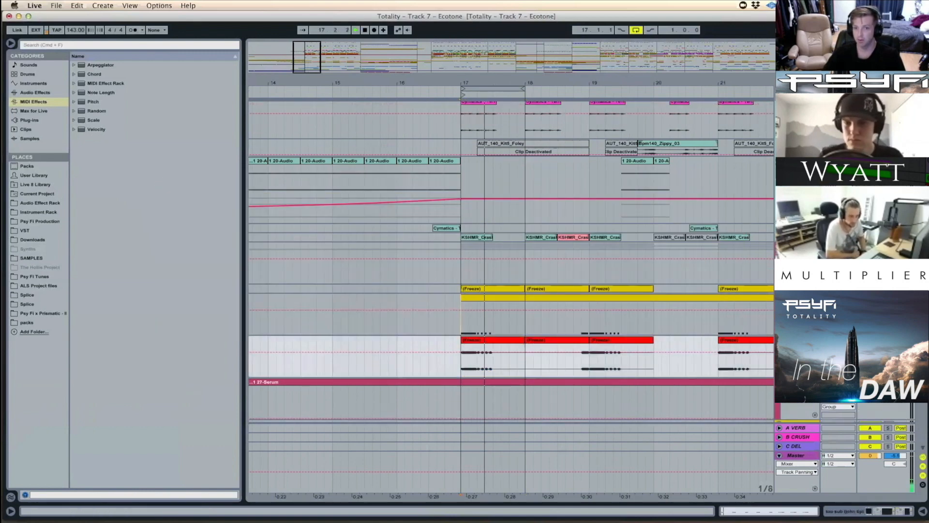
pyautogui.scroll(-4, 610, 343)
pyautogui.scroll(2, 602, 335)
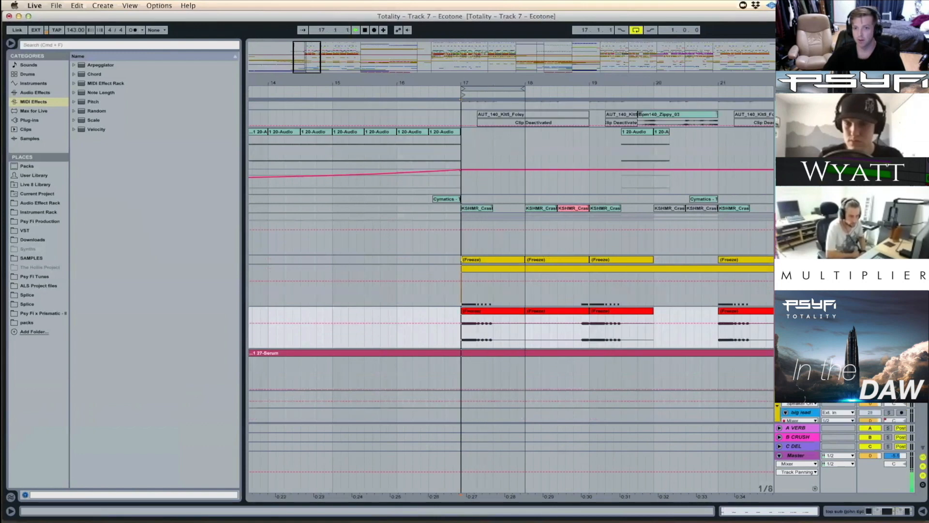
# Step: Select the PhaseOne clip at 17.3 on the main snare track in the SNARES group and play it
pyautogui.click(461, 287)
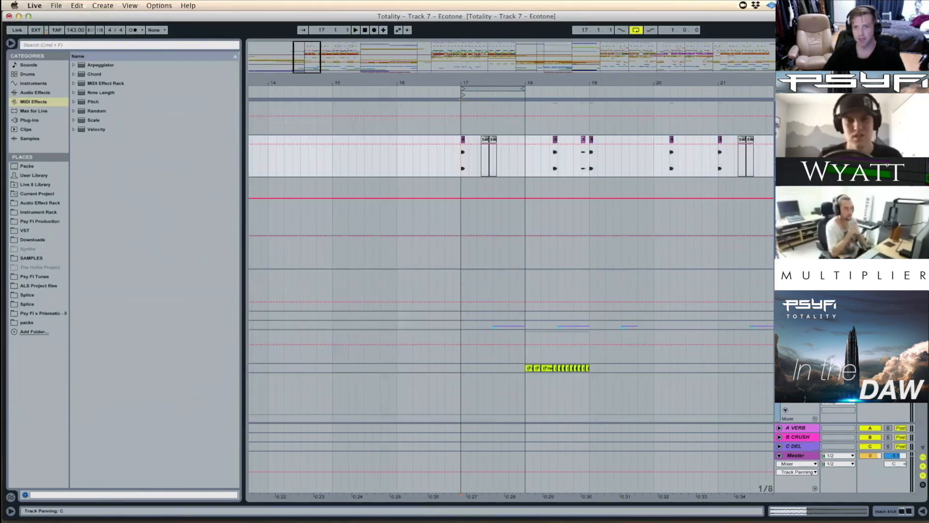
pyautogui.click(461, 324)
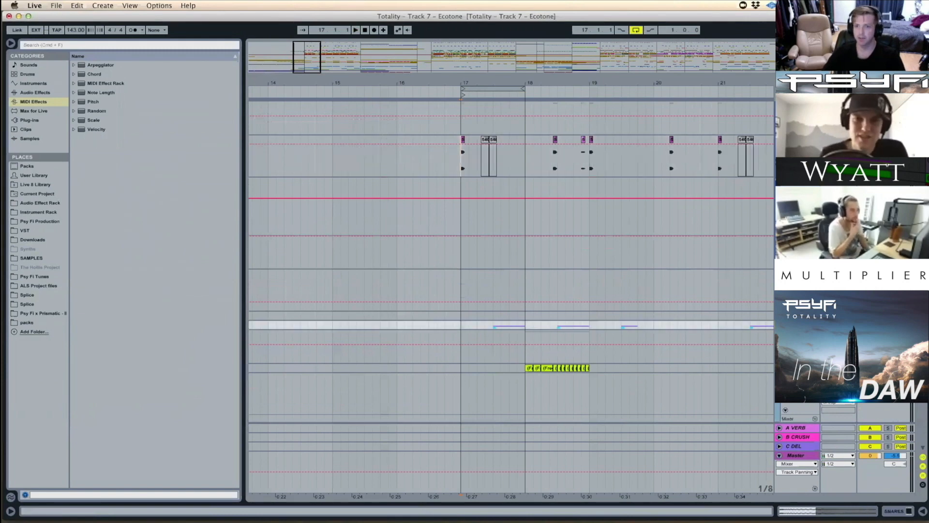
pyautogui.click(508, 274)
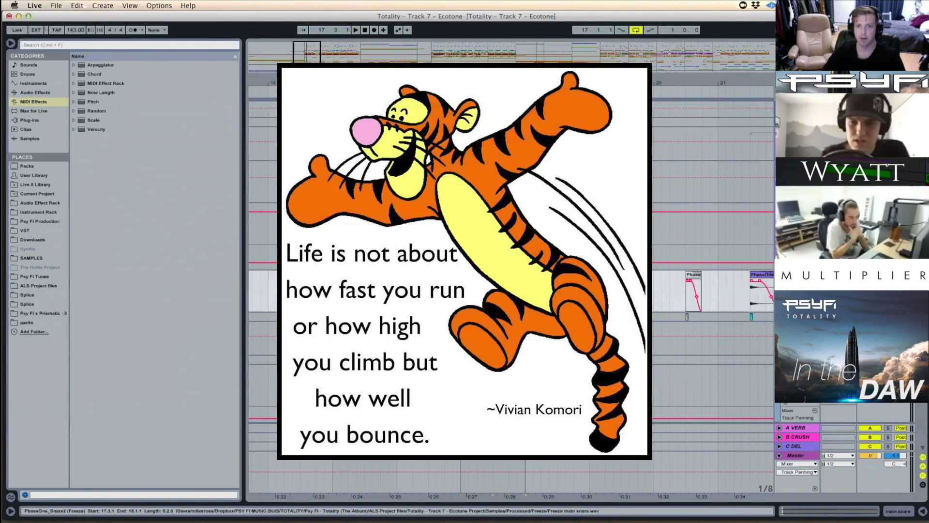
pyautogui.press('space')
pyautogui.press('space')
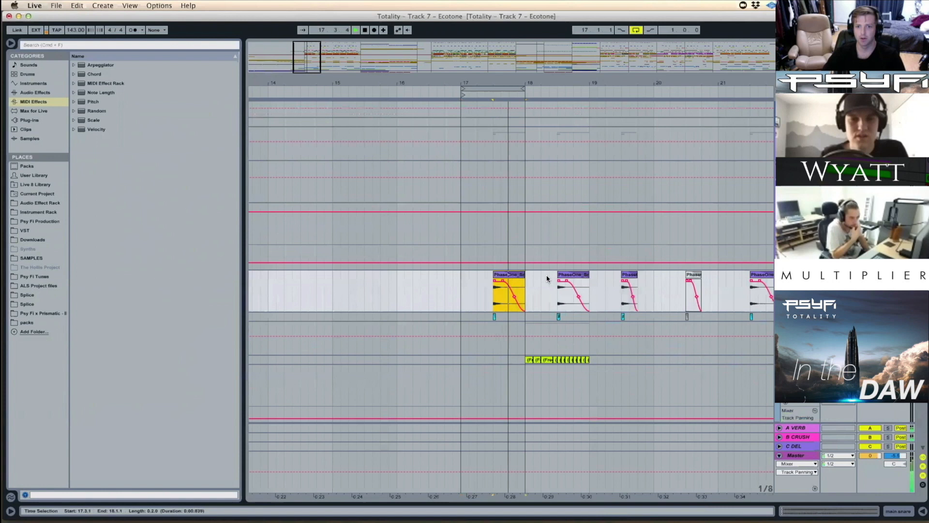
# Step: Play the snare hat track from 17.3 and unfold the track to show its clips
pyautogui.click(493, 317)
pyautogui.press('space')
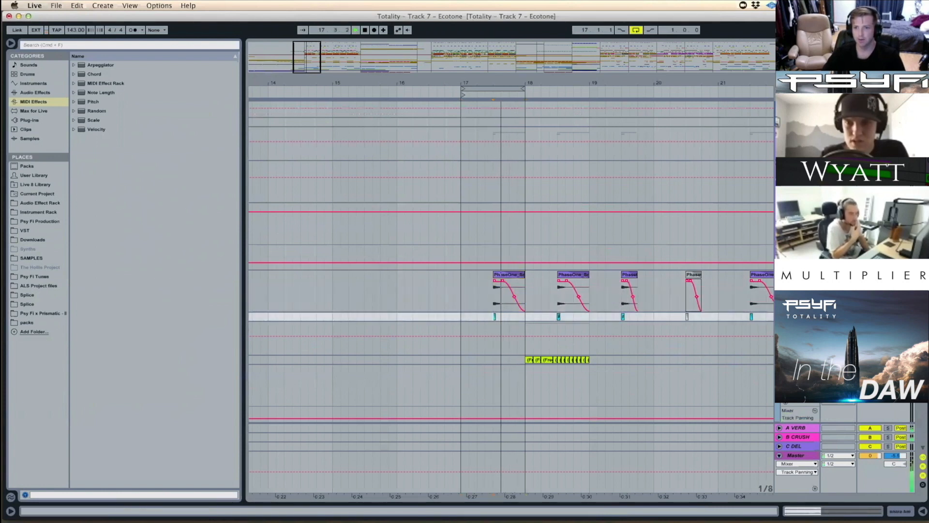
pyautogui.click(785, 317)
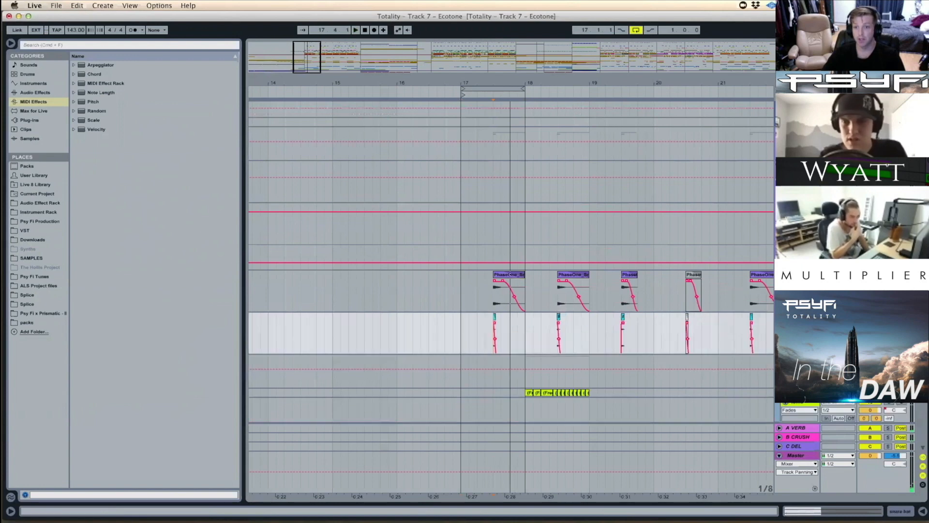
# Step: Show the track delay controls and set the snare hat track's delay to -4.00 ms
pyautogui.click(922, 484)
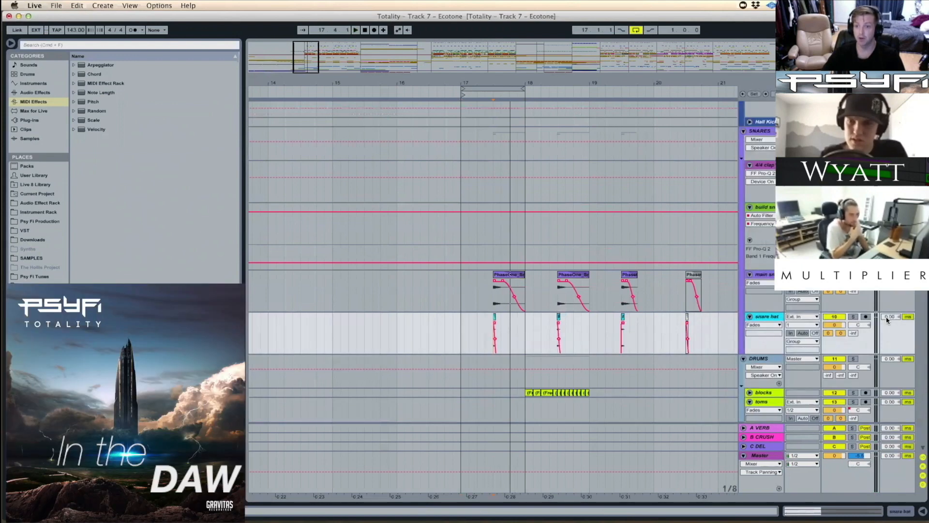
pyautogui.click(887, 318)
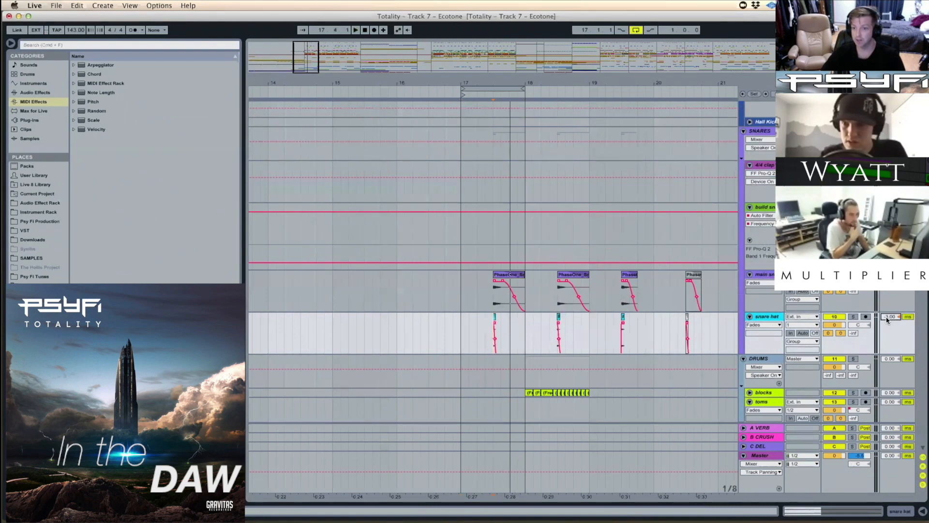
pyautogui.press('Down')
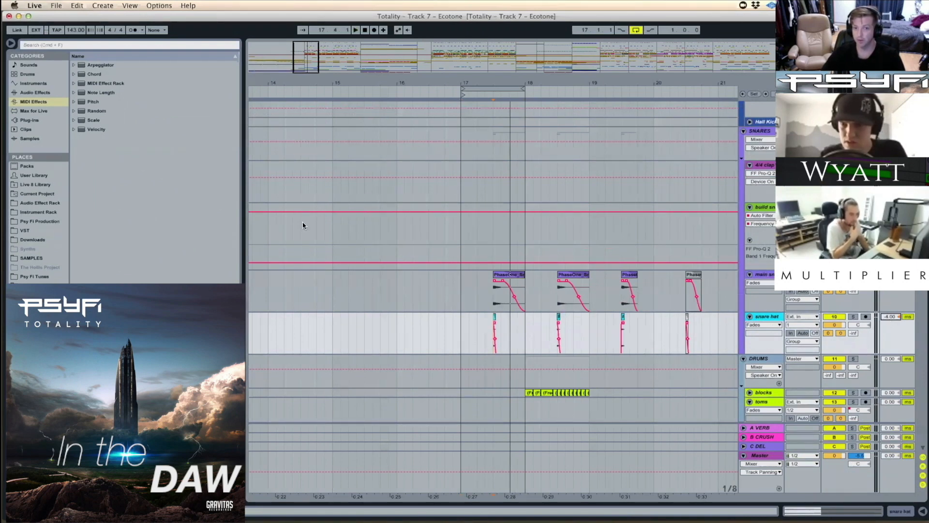
# Step: Play the snare hat from the start of bar 17 and solo its track to hear the delayed hit at 17.3
pyautogui.click(454, 329)
pyautogui.press('space')
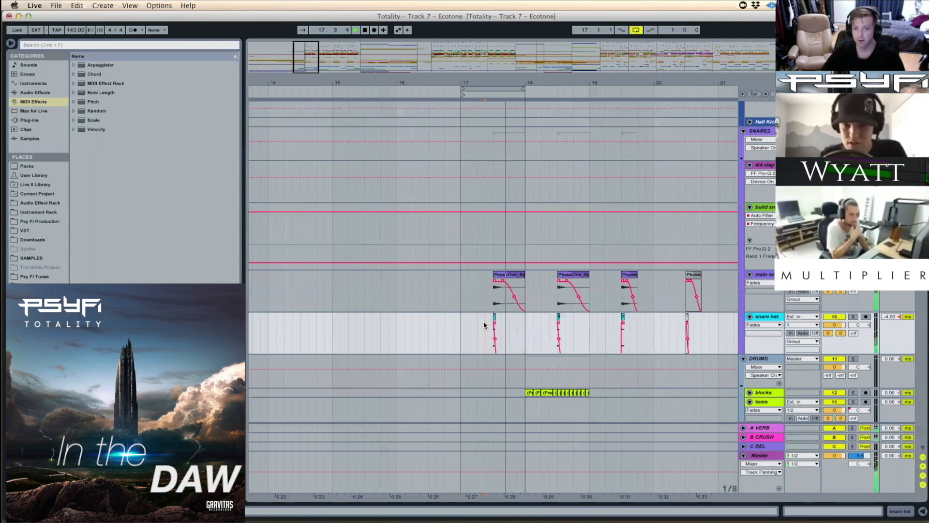
pyautogui.click(854, 316)
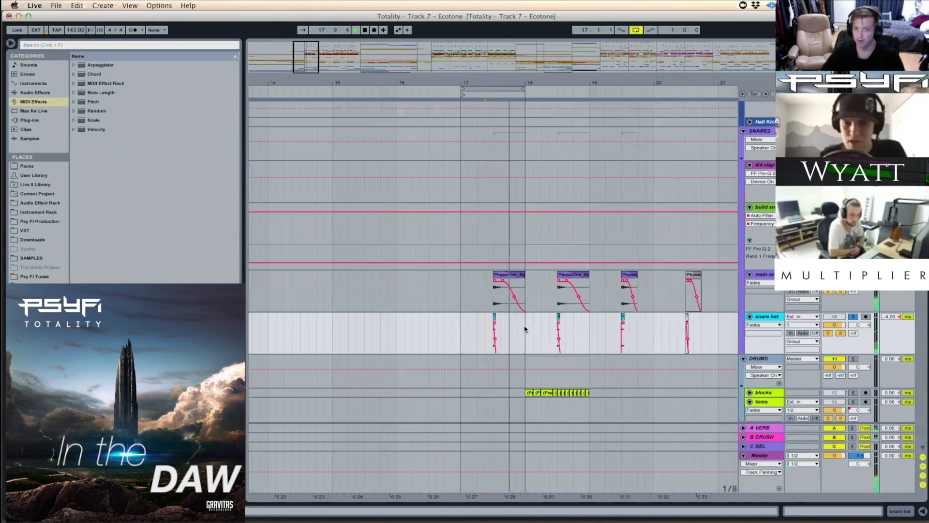
pyautogui.press('space')
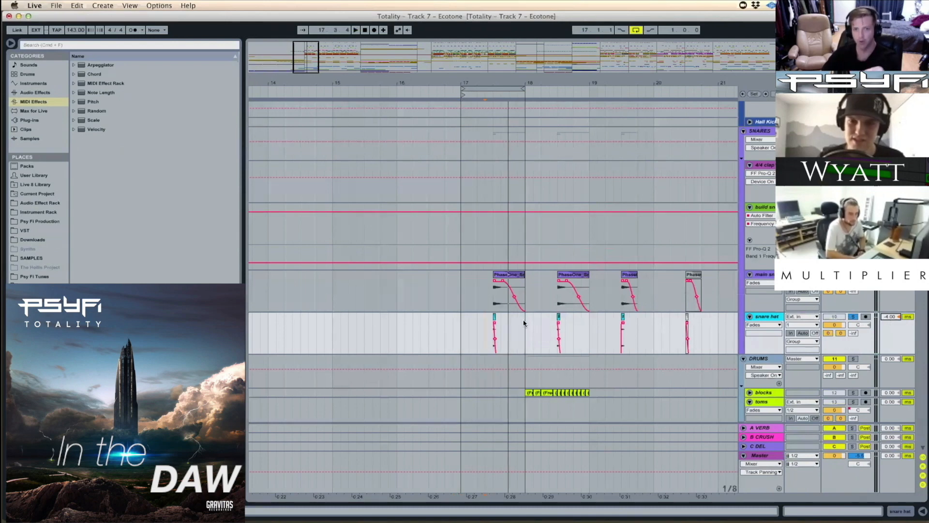
pyautogui.click(494, 318)
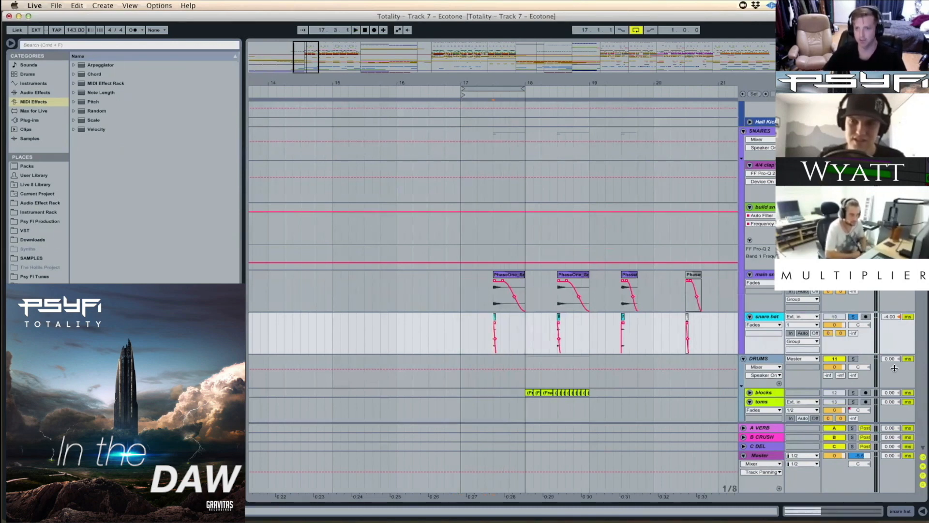
pyautogui.press('space')
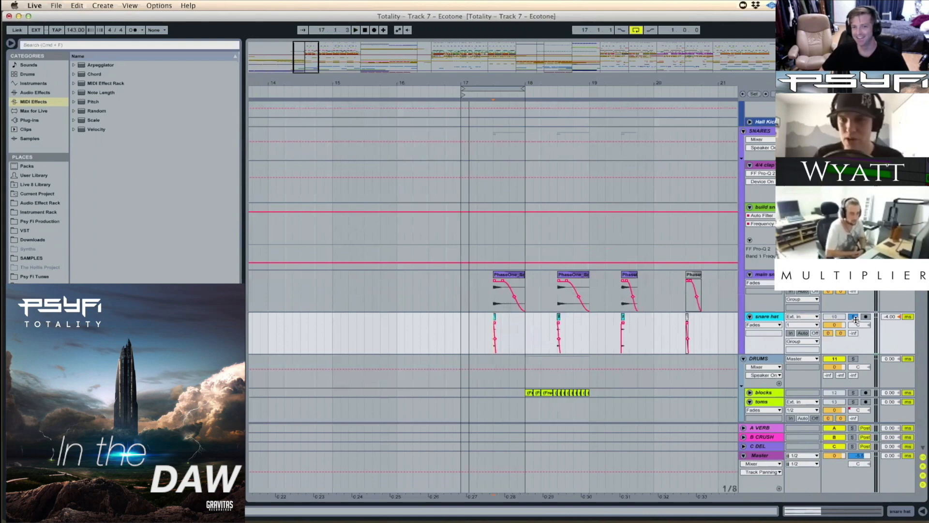
# Step: Examine the snare hat's track delay and how the PhaseOne_Hat2 clip's start lines up with the PhaseOne_Snare2 clip at 17.3
pyautogui.click(923, 485)
pyautogui.click(923, 484)
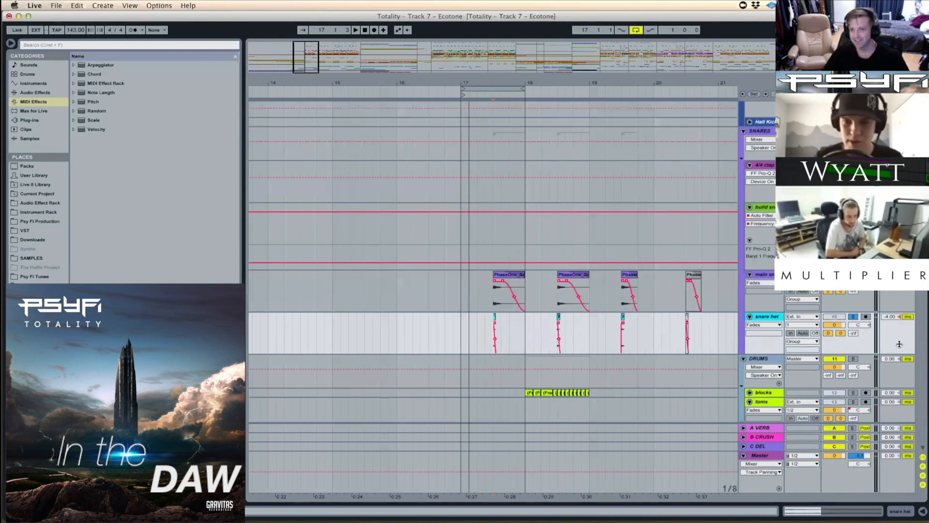
pyautogui.click(890, 318)
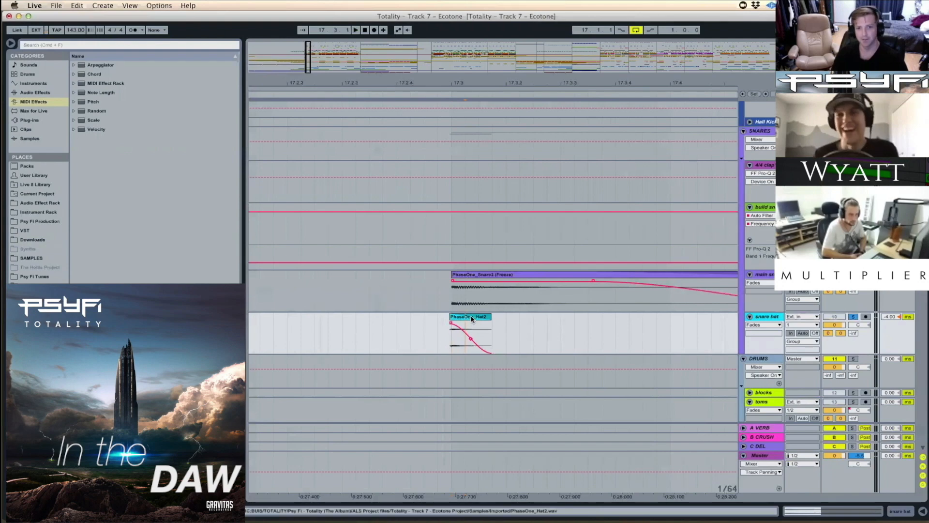
pyautogui.click(472, 318)
pyautogui.moveTo(453, 87); pyautogui.dragTo(453, 179)
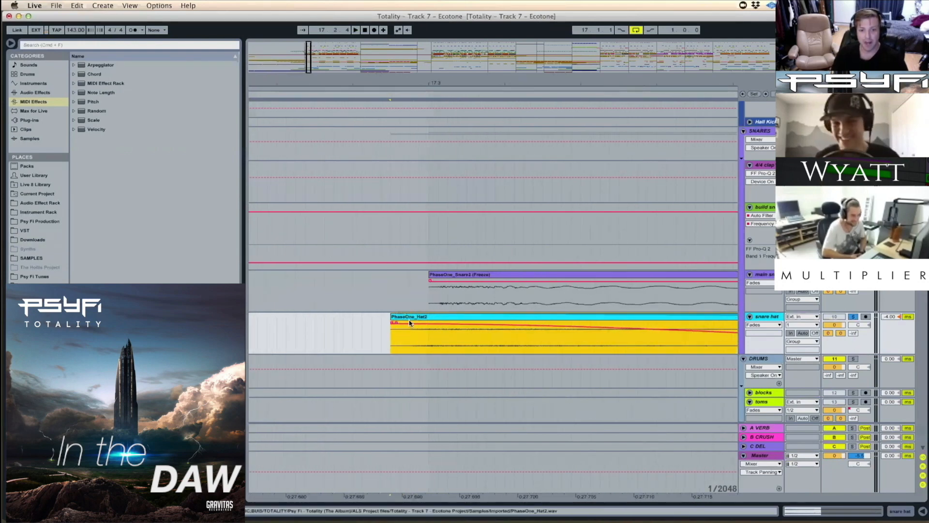
pyautogui.click(888, 317)
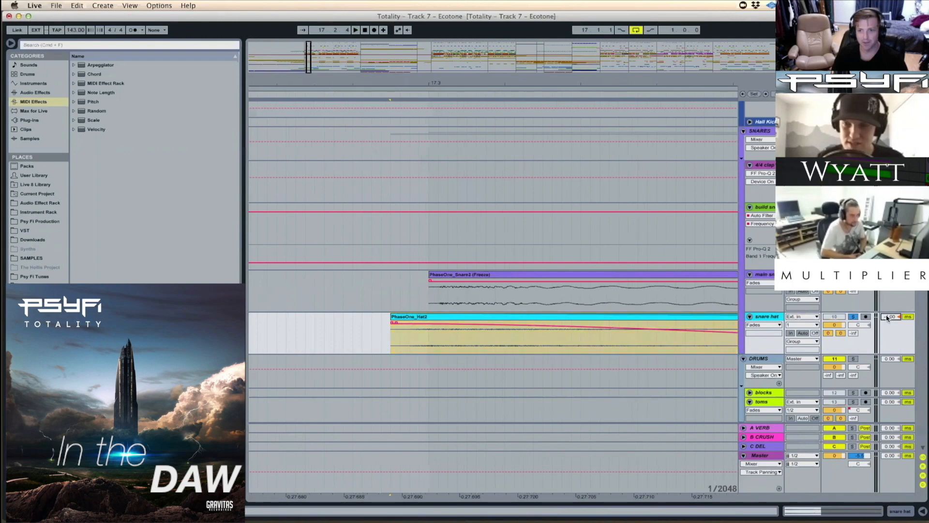
pyautogui.click(421, 317)
pyautogui.moveTo(322, 83); pyautogui.dragTo(323, 54)
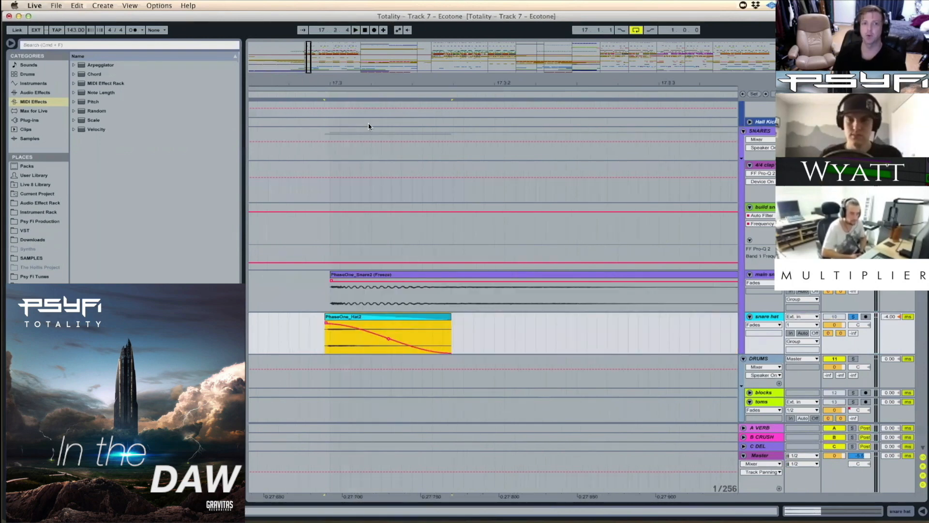
pyautogui.moveTo(376, 86); pyautogui.dragTo(460, 62)
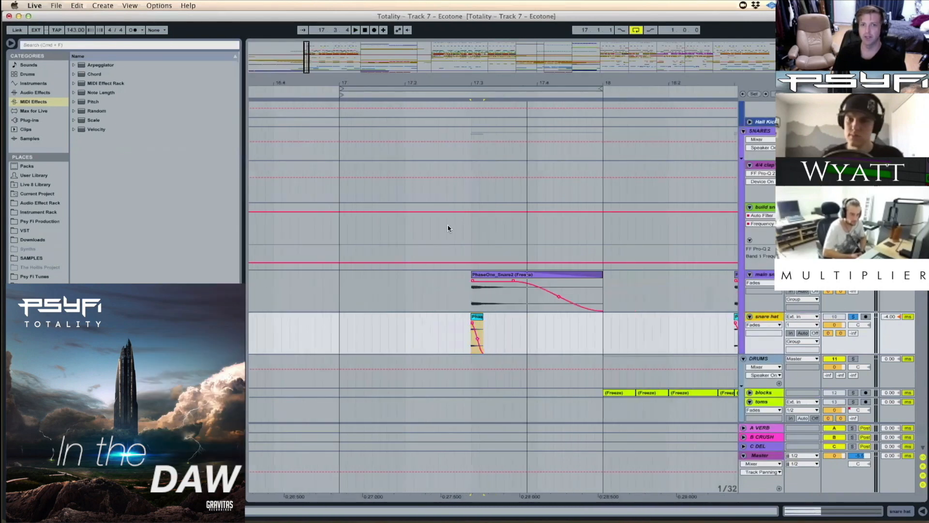
pyautogui.moveTo(563, 84); pyautogui.dragTo(559, 61)
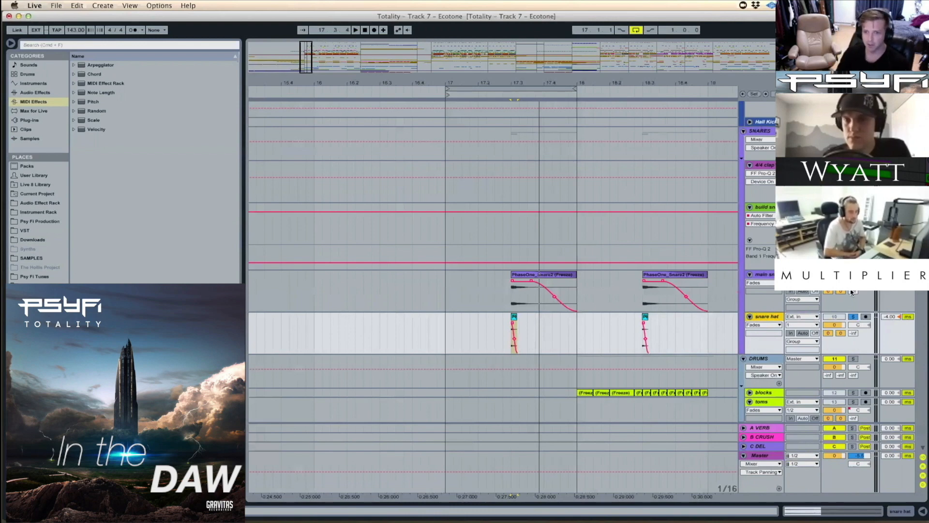
# Step: Show the main snare track's devices and find Voxengo GlissEQ among the plug-ins
pyautogui.click(773, 275)
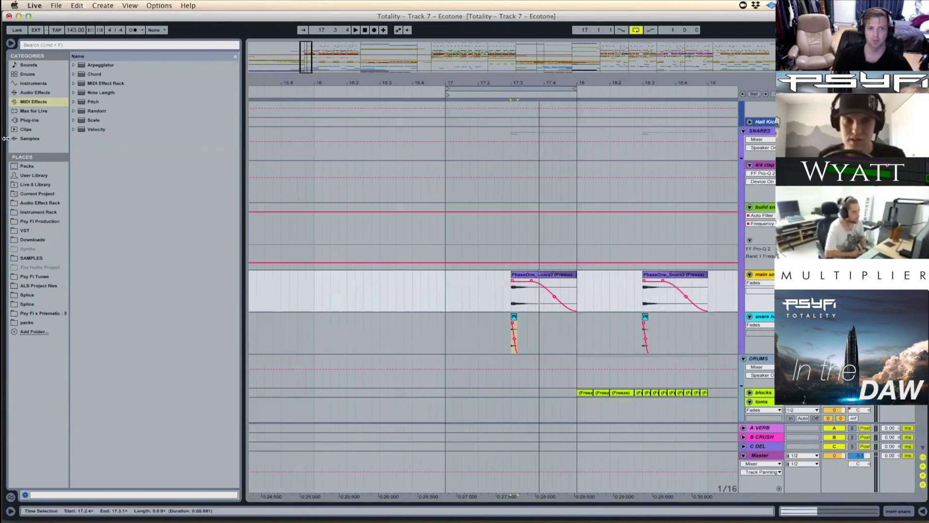
pyautogui.click(20, 120)
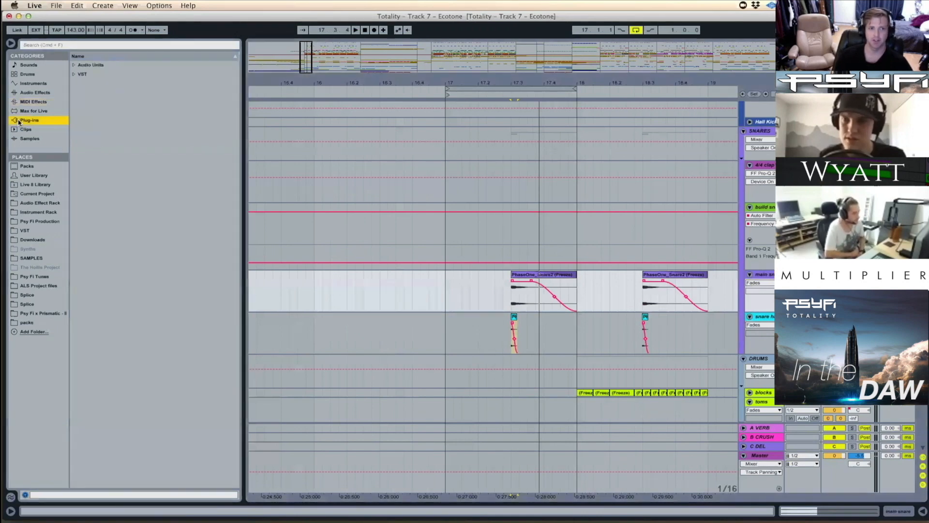
pyautogui.click(75, 66)
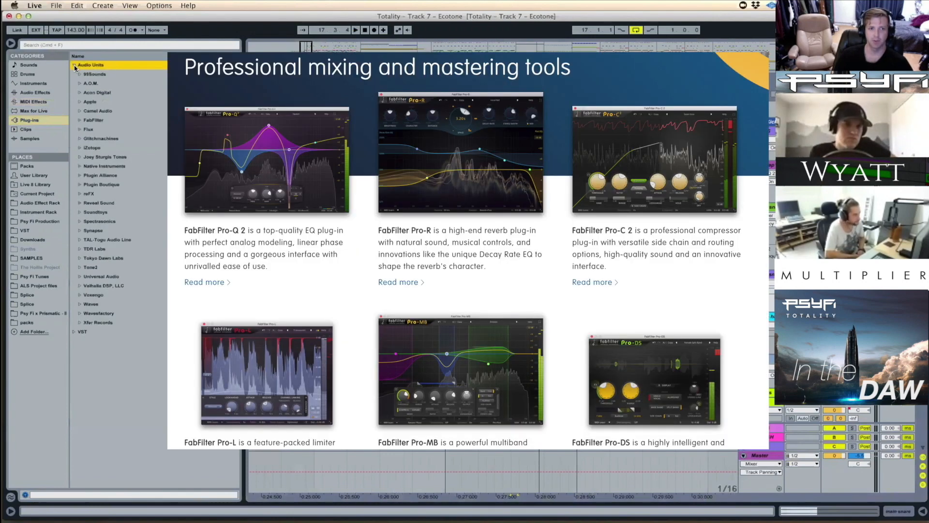
pyautogui.click(78, 295)
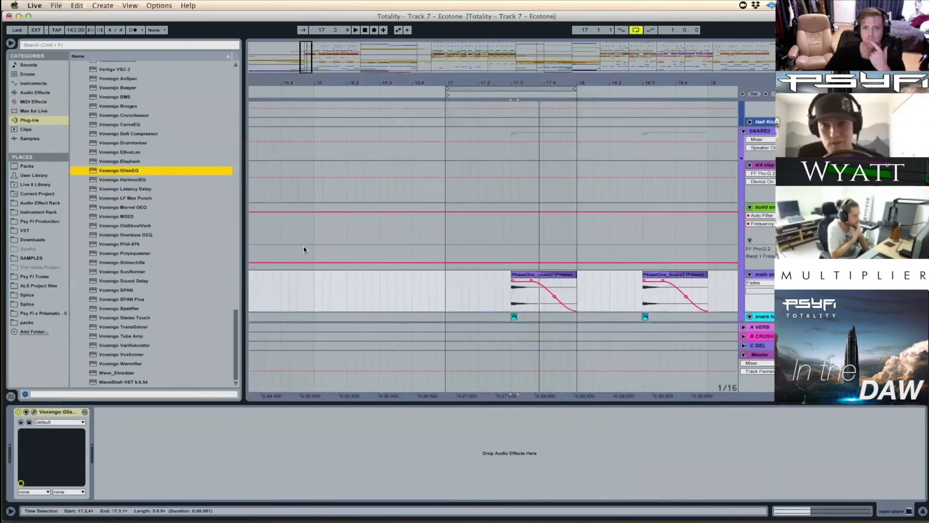
# Step: Inspect the Voxengo LF Max Punch settings on the main kick track, close its window, and select the FF Pro-Q 2 device
pyautogui.scroll(5, 304, 250)
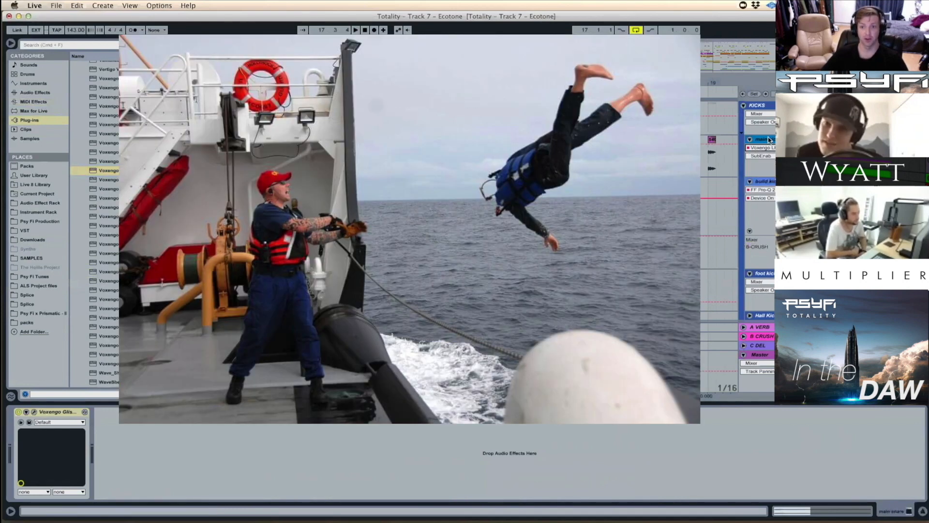
pyautogui.click(769, 139)
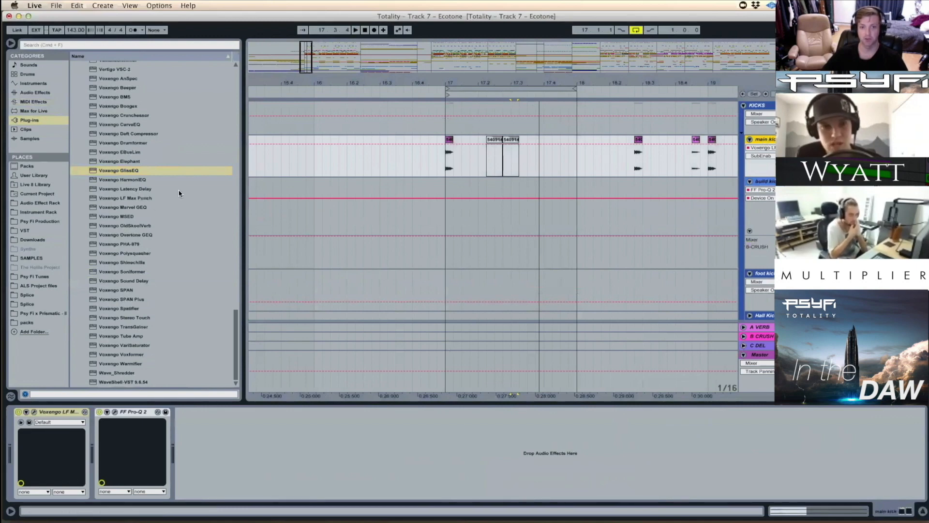
pyautogui.click(33, 411)
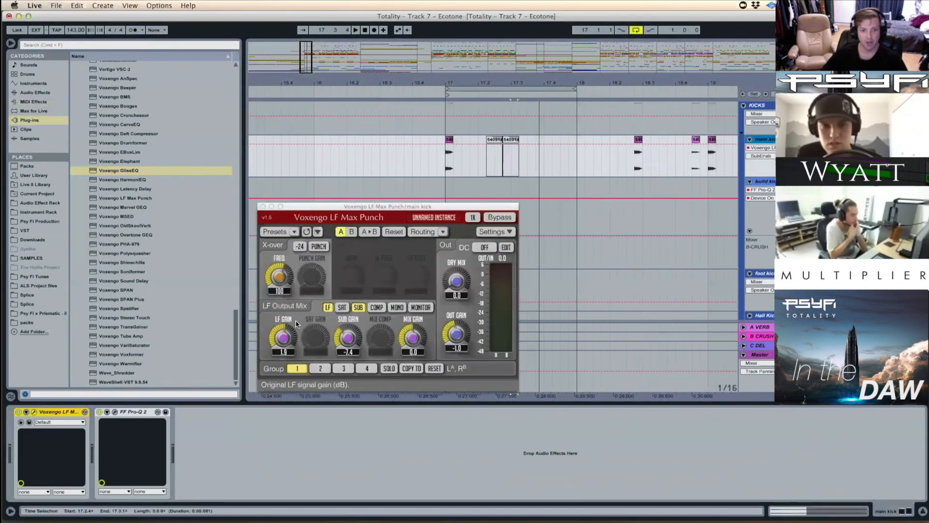
pyautogui.click(331, 306)
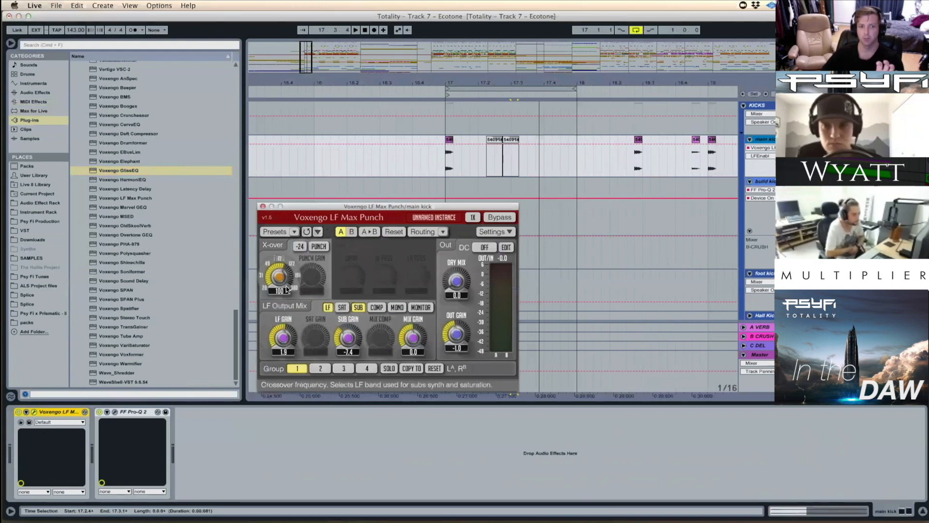
pyautogui.click(263, 207)
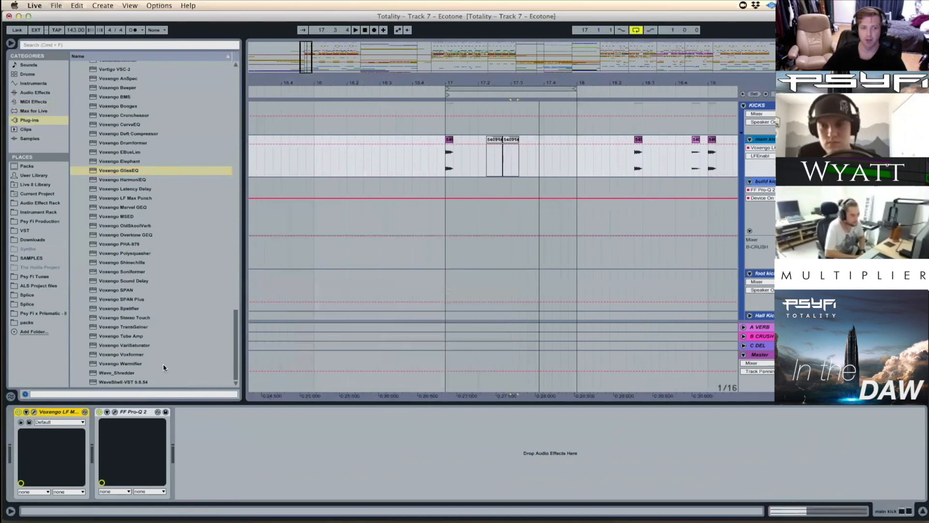
pyautogui.click(144, 413)
pyautogui.click(114, 413)
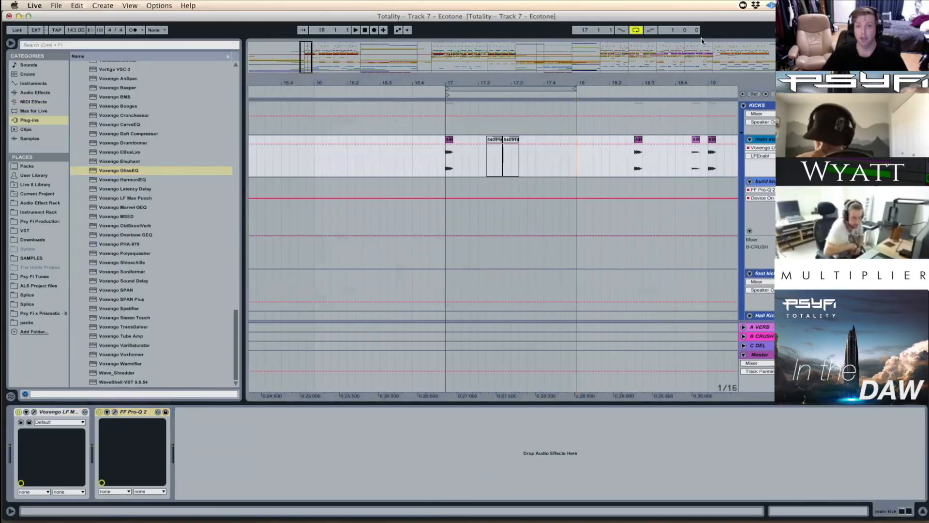
# Step: Play the main kick track from 18.4 and select the kick clip at 18.4.3, just before bar 19
pyautogui.moveTo(714, 83)
pyautogui.mouseDown()
pyautogui.moveTo(512, 83)
pyautogui.moveTo(507, 121)
pyautogui.mouseUp()
pyautogui.click(475, 140)
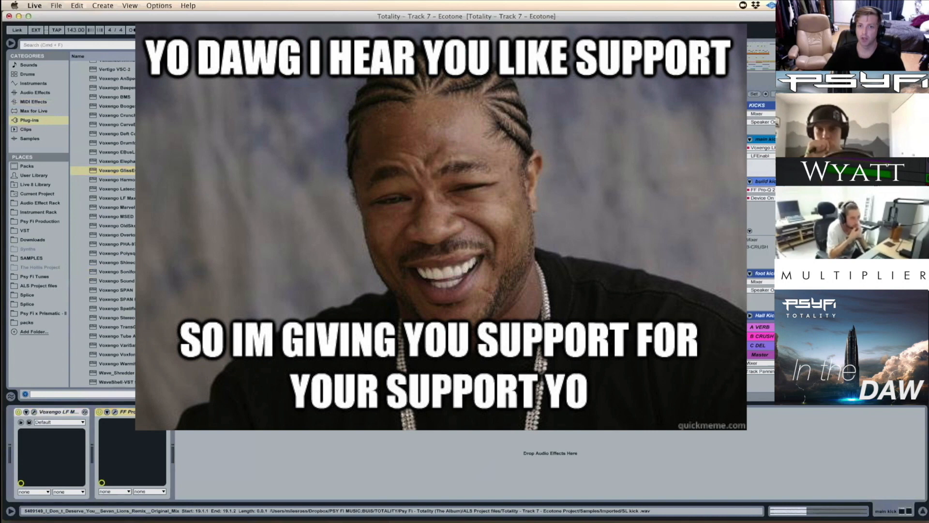
pyautogui.click(514, 167)
pyautogui.click(429, 167)
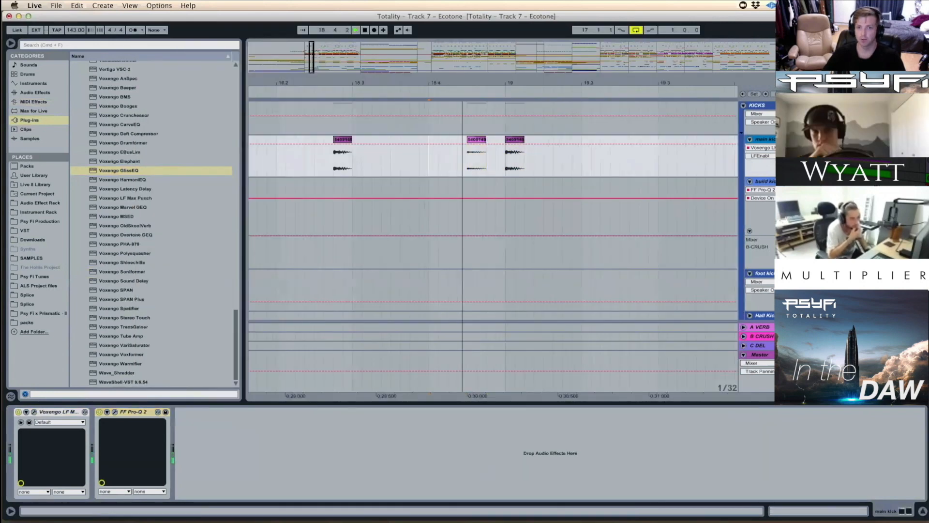
pyautogui.press('space')
pyautogui.press('space')
pyautogui.press('space')
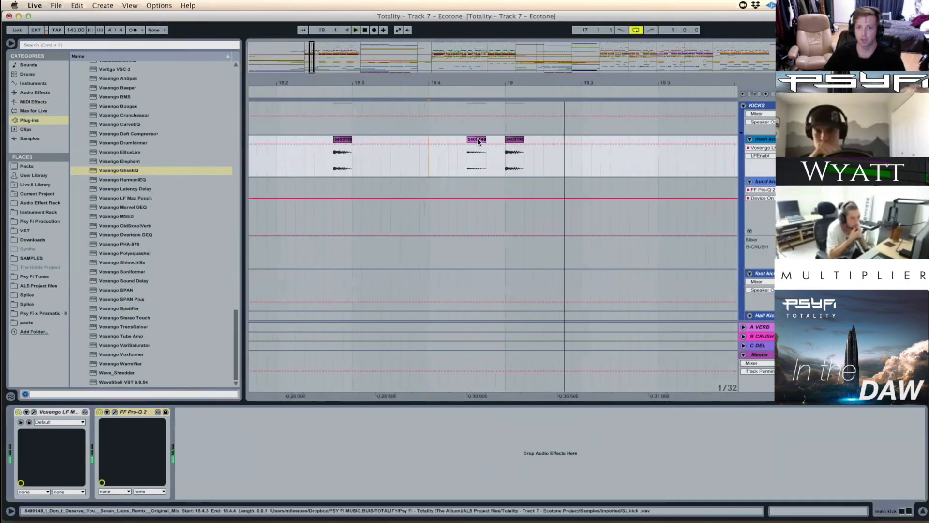
pyautogui.click(478, 140)
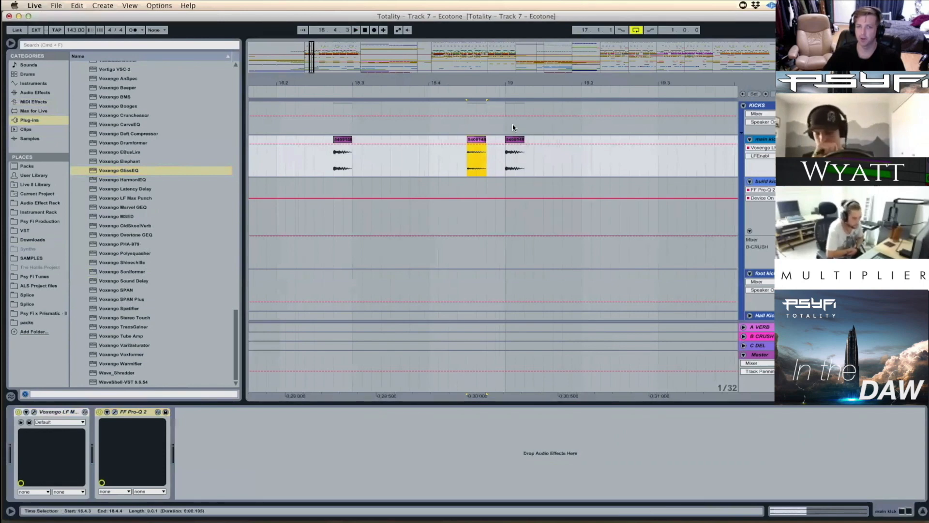
# Step: Play the main kick pattern from 28.2.3 and select the kick clip at 28.3.3
pyautogui.moveTo(495, 85)
pyautogui.mouseDown()
pyautogui.moveTo(402, 58)
pyautogui.moveTo(410, 86)
pyautogui.moveTo(410, 76)
pyautogui.mouseUp()
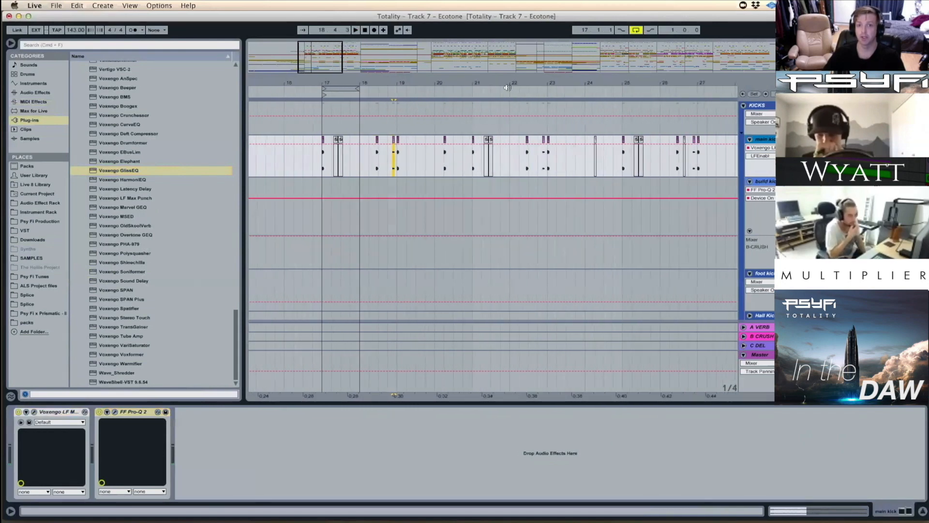
pyautogui.moveTo(719, 75)
pyautogui.mouseDown()
pyautogui.moveTo(374, 76)
pyautogui.moveTo(383, 89)
pyautogui.mouseUp()
pyautogui.click(637, 171)
pyautogui.press('space')
pyautogui.press('space')
pyautogui.click(450, 169)
pyautogui.press('space')
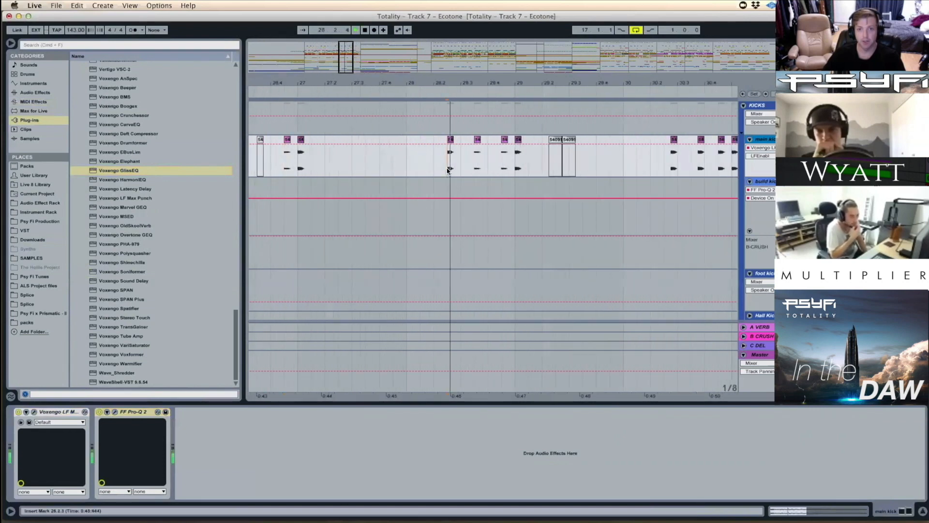
pyautogui.press('space')
pyautogui.click(477, 148)
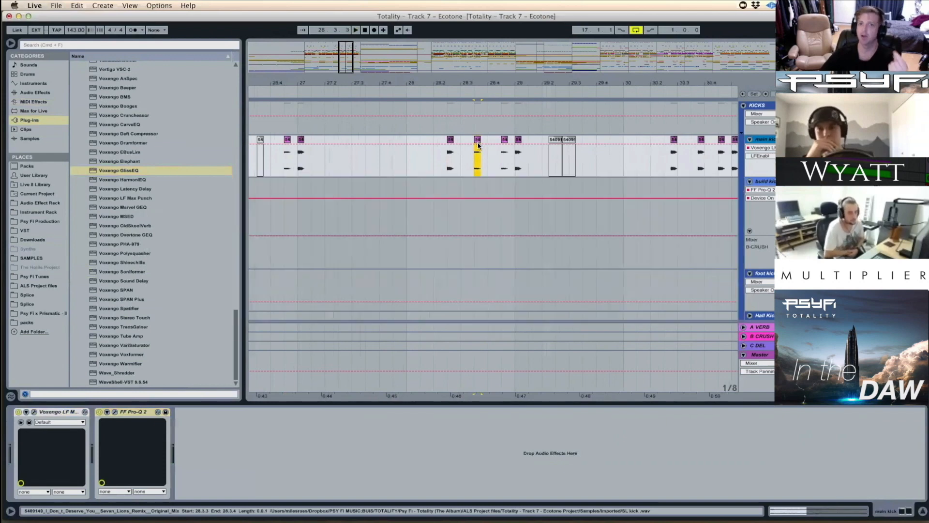
pyautogui.click(478, 153)
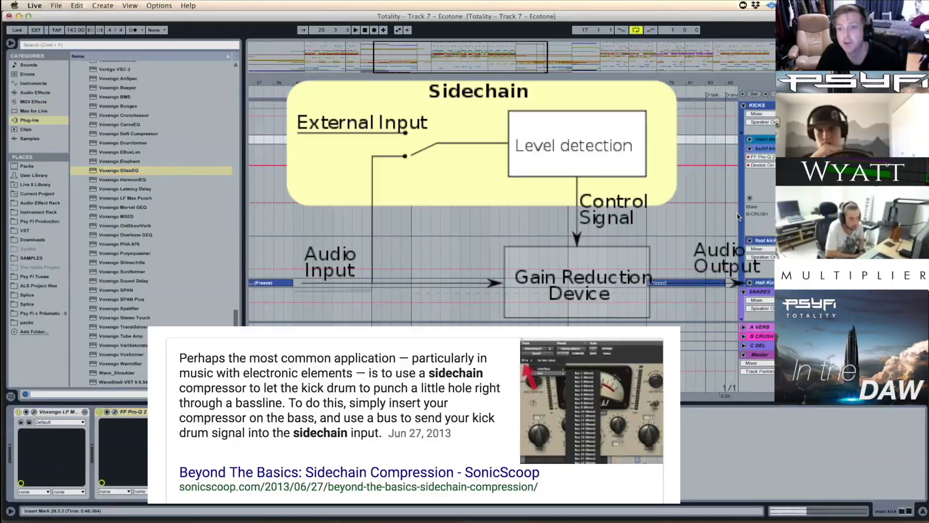
# Step: Show the SUB track's main kick and main snare sidechain compressors and select the release setting of the main kick one
pyautogui.scroll(-5, 738, 217)
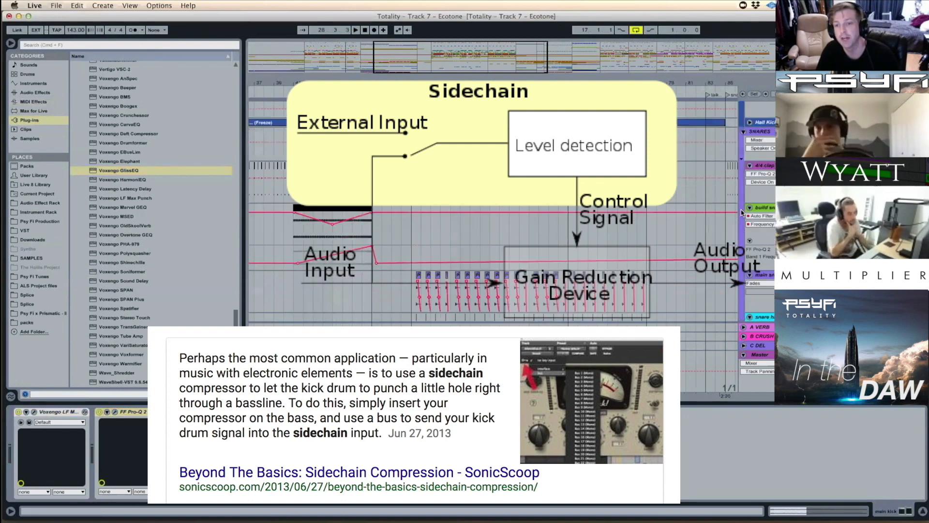
pyautogui.scroll(-4, 742, 212)
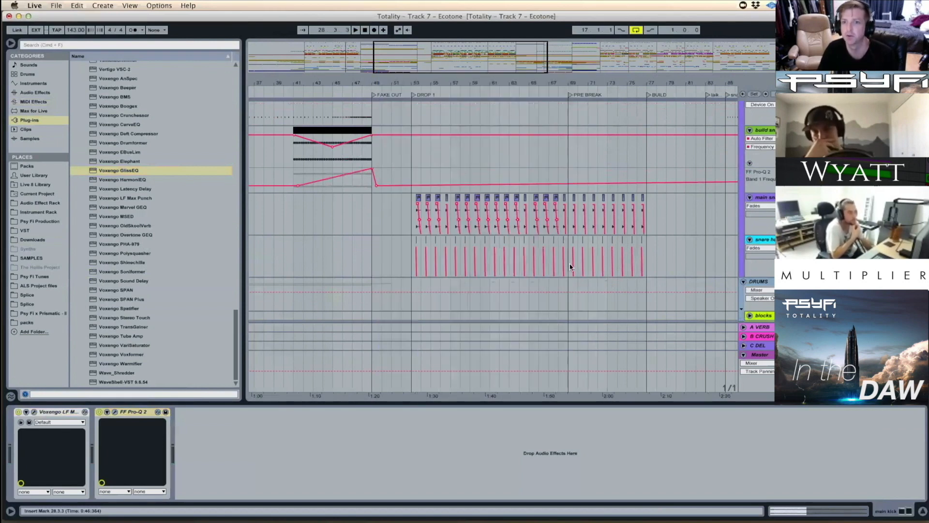
pyautogui.scroll(-2, 569, 269)
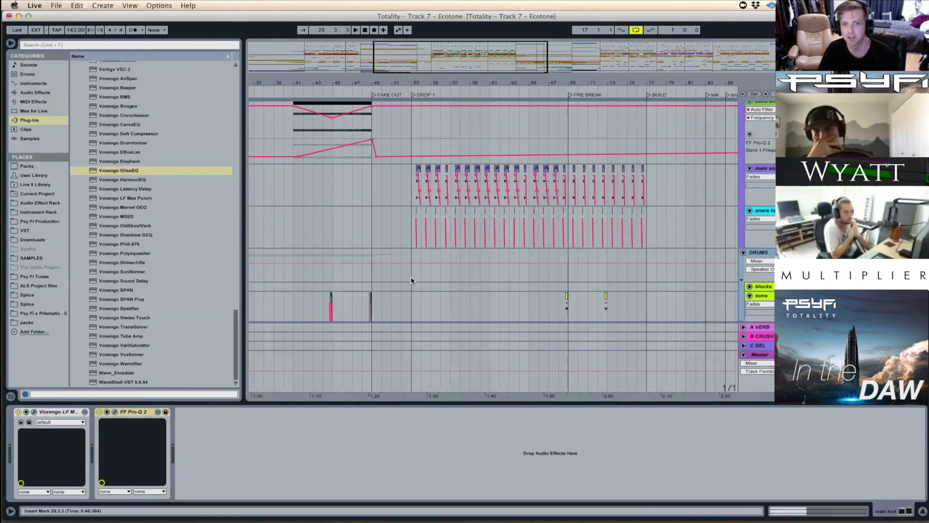
pyautogui.scroll(-5, 721, 259)
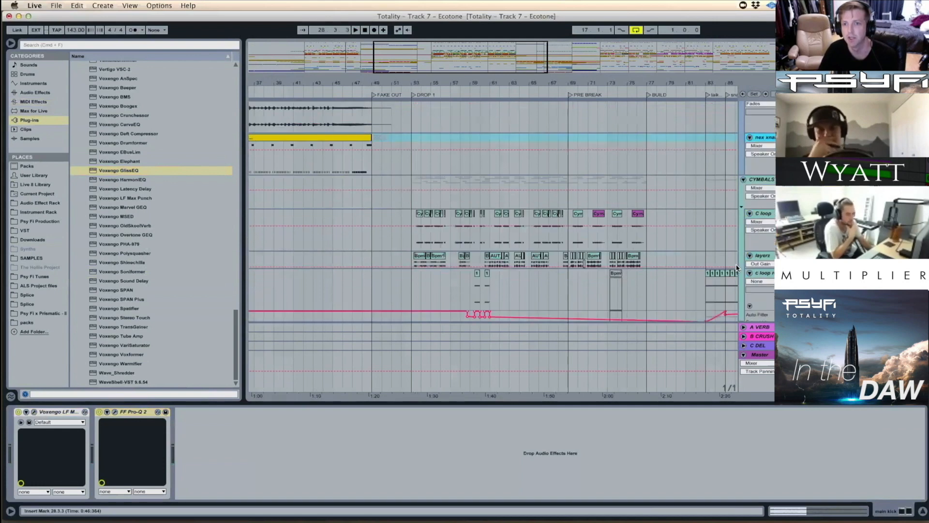
pyautogui.scroll(10, 721, 259)
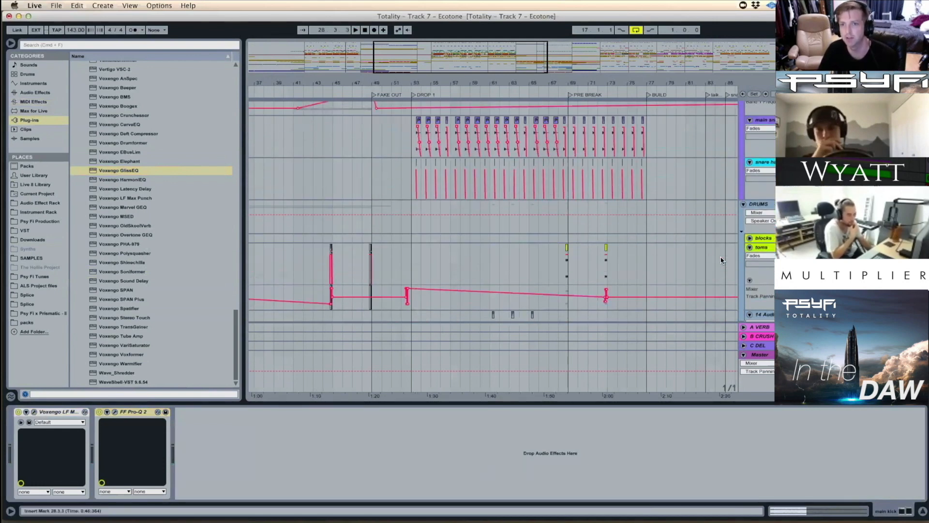
pyautogui.scroll(-5, 722, 261)
pyautogui.click(769, 148)
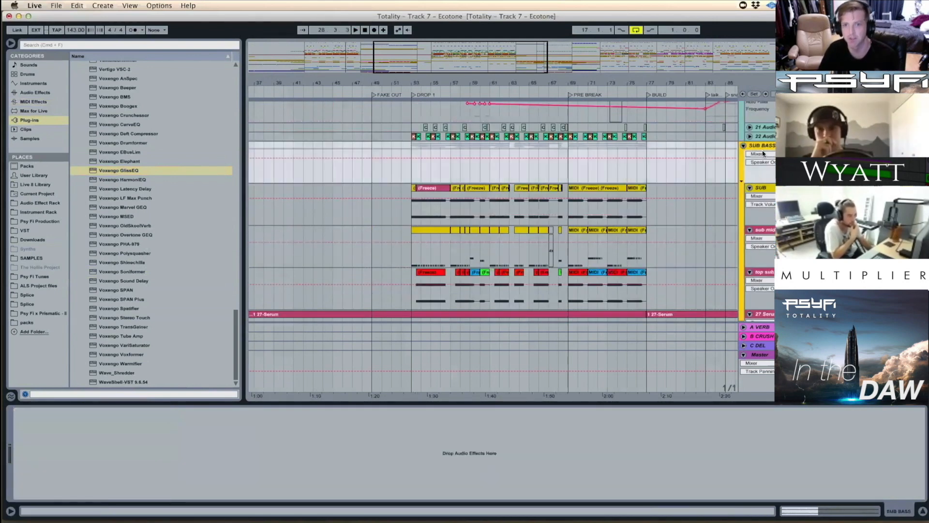
pyautogui.click(772, 189)
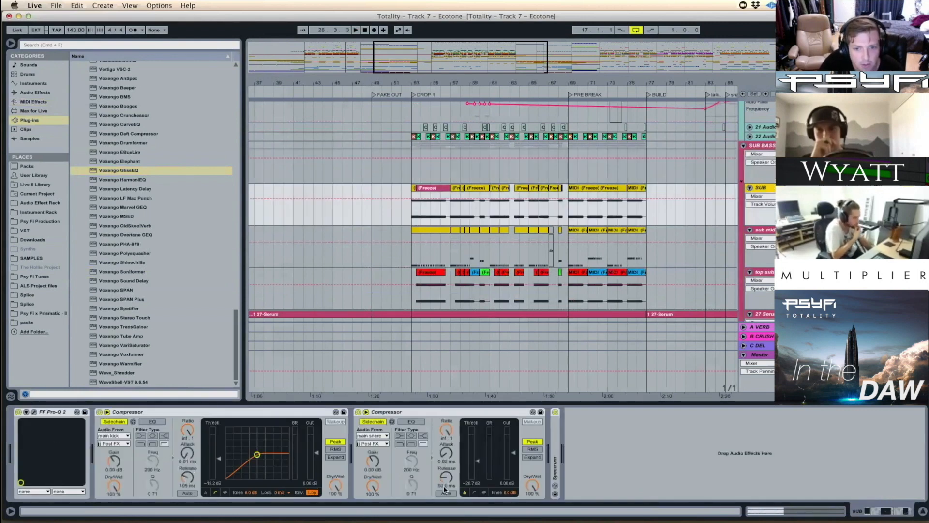
pyautogui.click(187, 486)
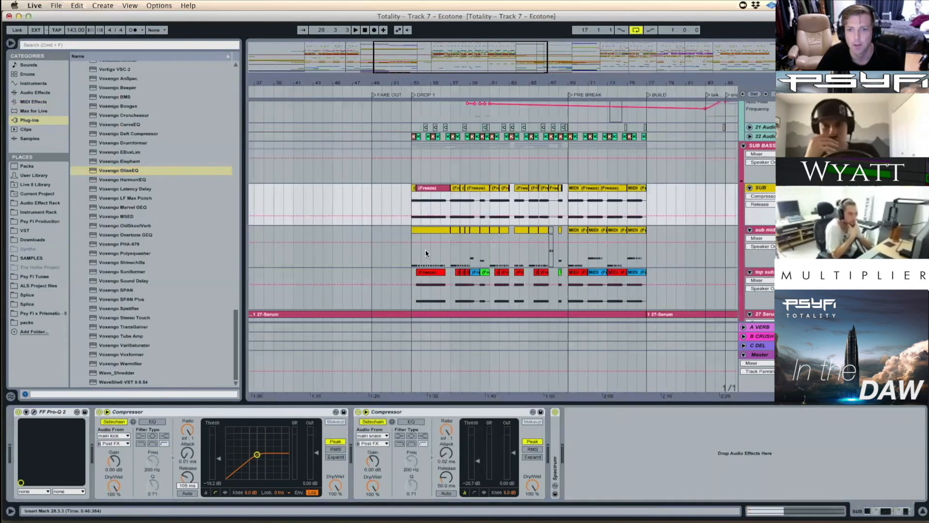
pyautogui.click(180, 482)
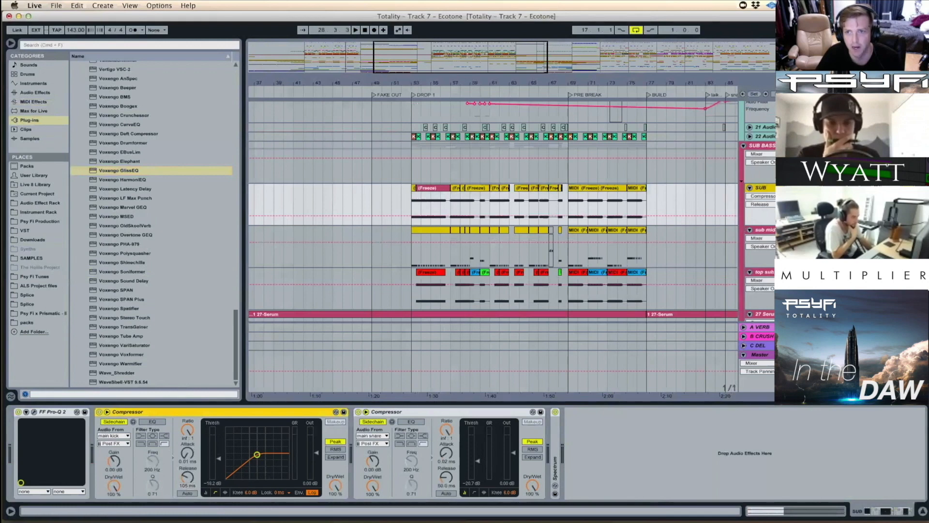
# Step: Zoom in on the start of DROP 1 at bar 53 and select the main kick clip there
pyautogui.scroll(15, 681, 237)
pyautogui.moveTo(413, 82); pyautogui.dragTo(427, 164)
pyautogui.click(391, 141)
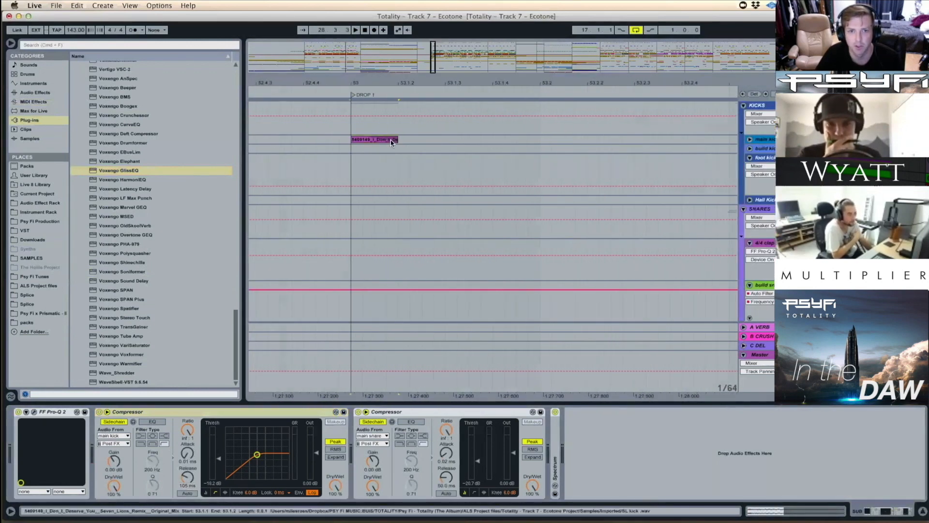
# Step: Fold the CYMBALS, SUB BASS, Saw and BASSES groups and show the MELODIES group's devices
pyautogui.scroll(-10, 484, 172)
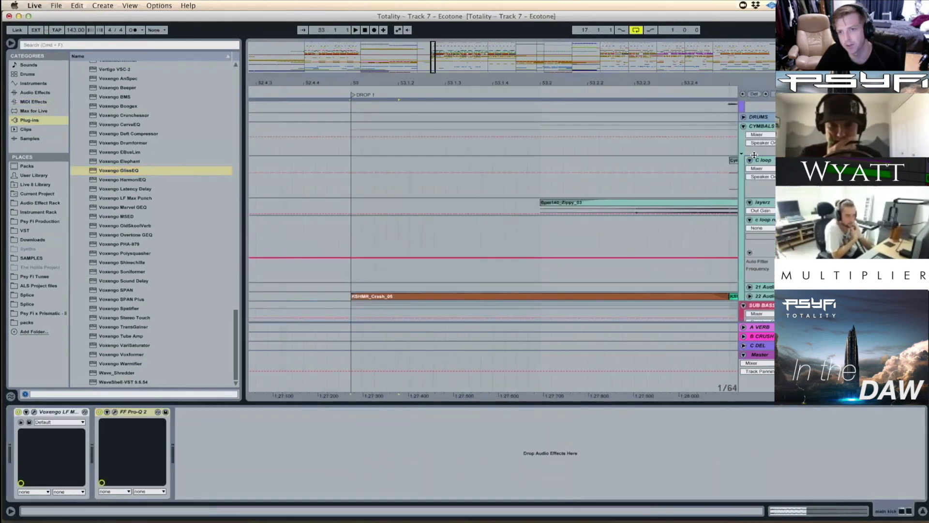
pyautogui.click(743, 126)
pyautogui.click(748, 153)
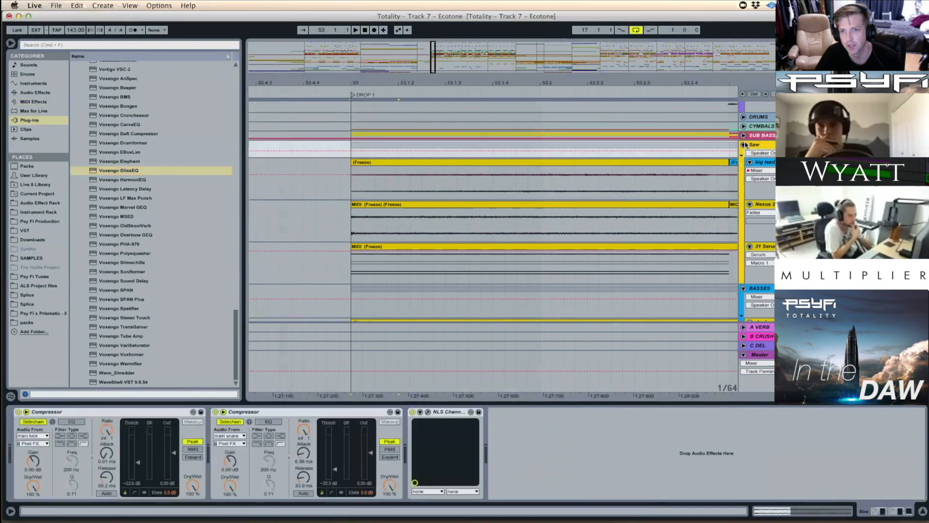
pyautogui.click(744, 153)
pyautogui.click(744, 153)
pyautogui.click(743, 163)
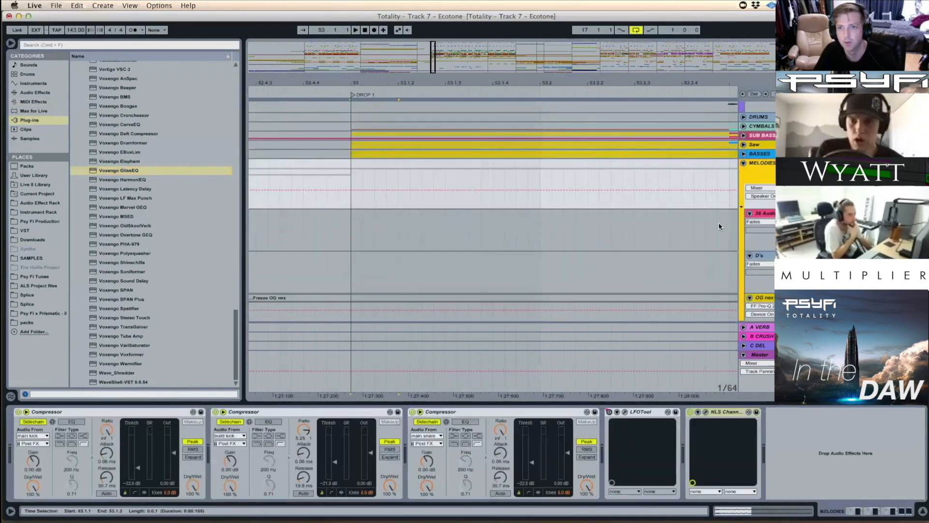
# Step: Show the External Instrument track's MIDI routing to LFOTool on MELODIES and select its first clip at bar 33
pyautogui.scroll(-10, 737, 223)
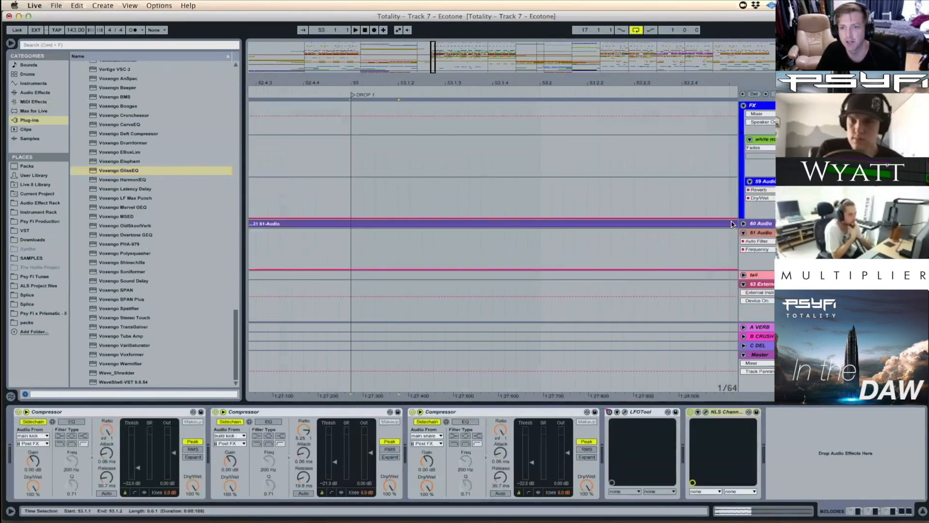
pyautogui.click(762, 286)
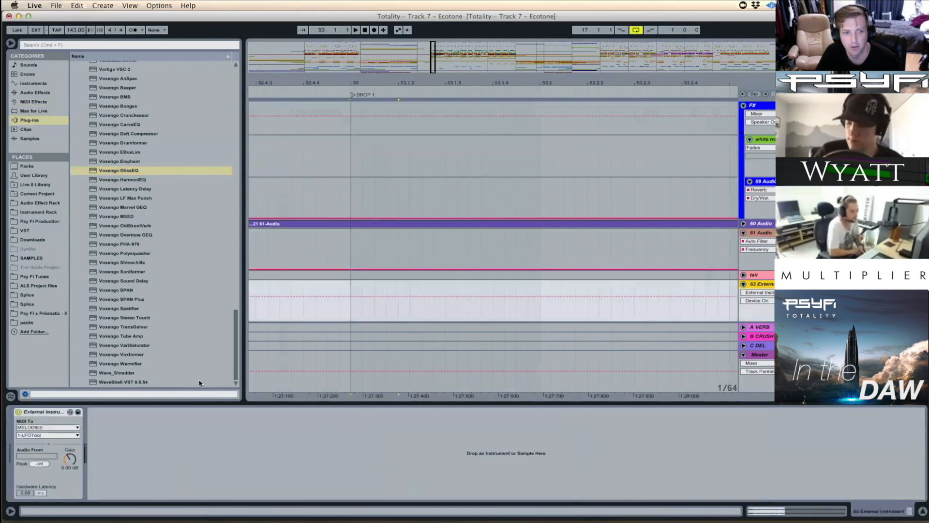
pyautogui.moveTo(482, 83); pyautogui.dragTo(485, 83)
pyautogui.click(293, 308)
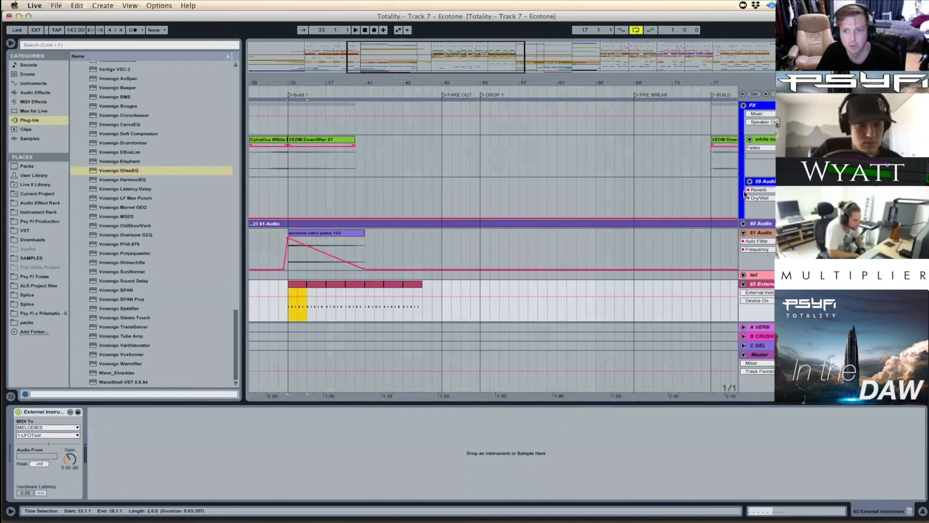
# Step: Open the LFOTool window on the MELODIES group and move it clear of the External Instrument clips
pyautogui.scroll(10, 746, 198)
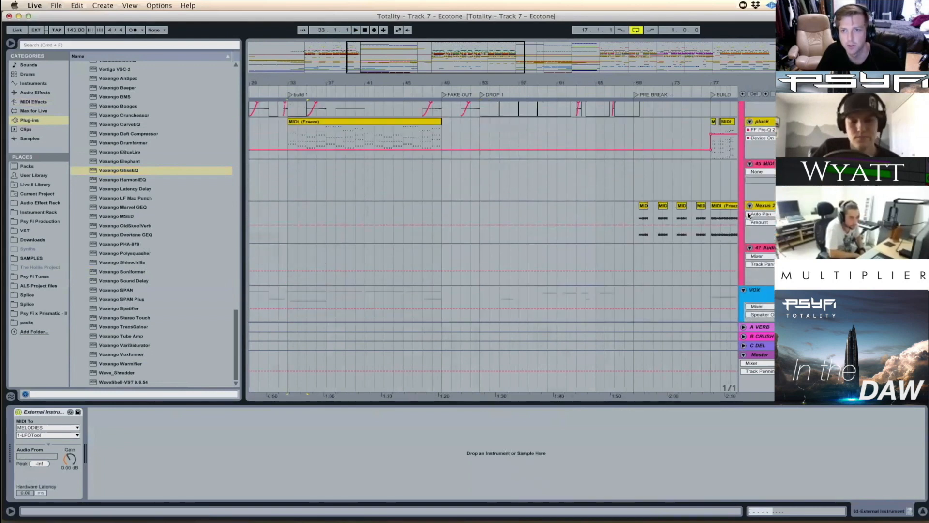
pyautogui.scroll(10, 750, 216)
pyautogui.click(763, 122)
pyautogui.click(633, 412)
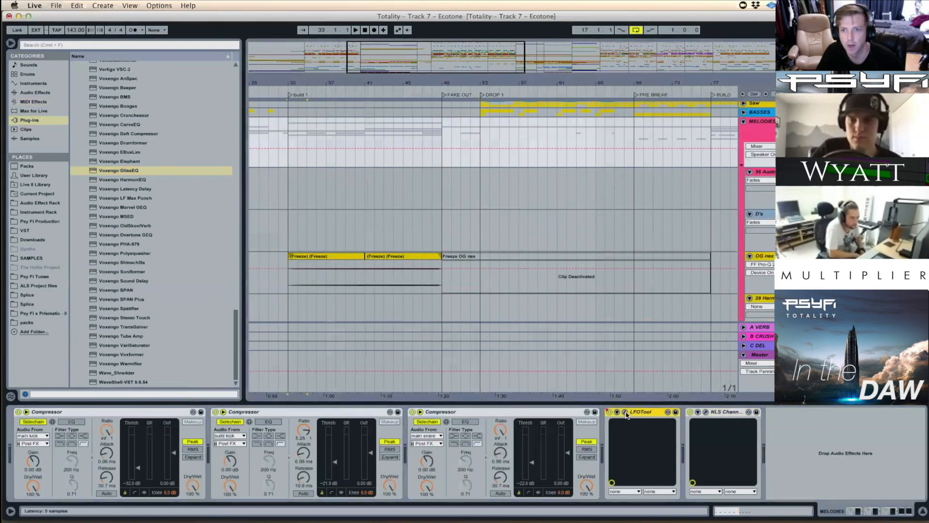
pyautogui.click(625, 412)
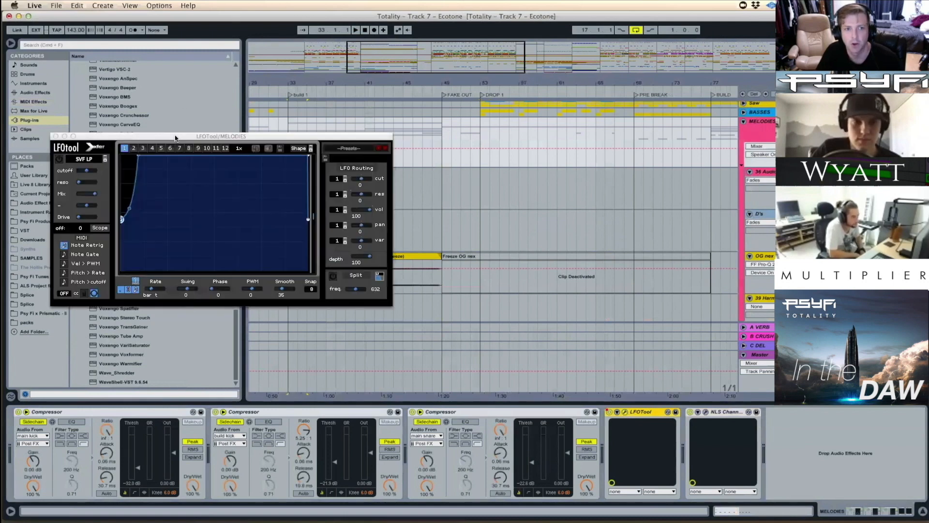
pyautogui.moveTo(175, 135); pyautogui.dragTo(138, 79)
# Step: Show the External Instrument trigger clips alongside the LFOTool curve and select the clip at bar 33
pyautogui.scroll(-10, 547, 290)
pyautogui.scroll(-10, 556, 305)
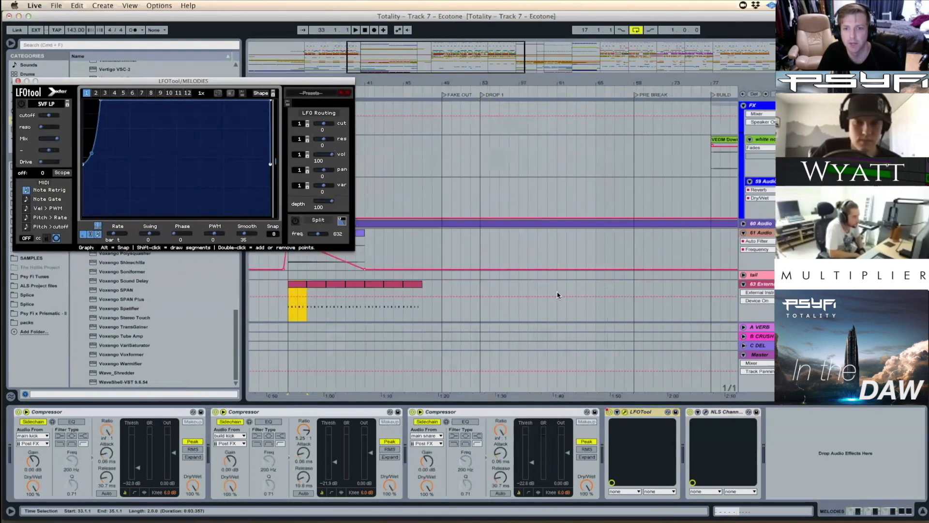
pyautogui.click(289, 293)
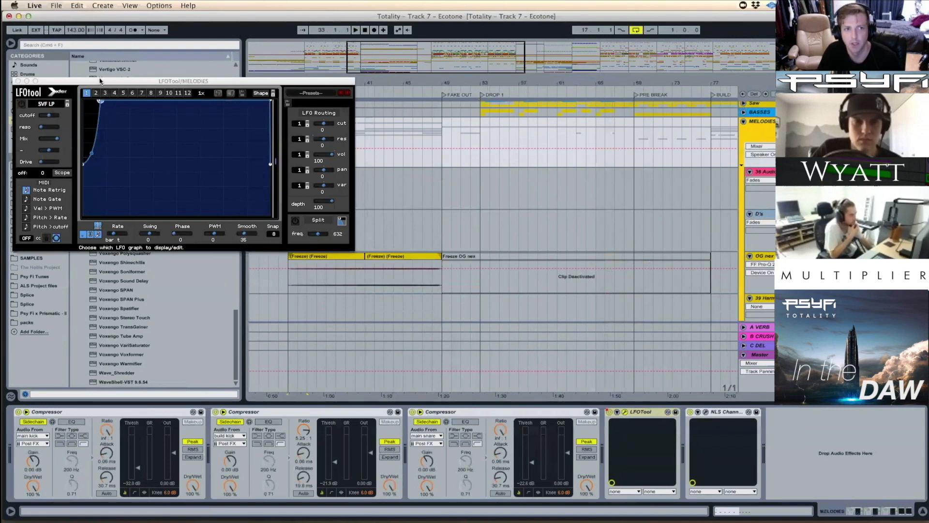
# Step: Reposition the LFOTool window, examine the MELODIES group's main kick, build kick and main snare sidechain compressors, and close the window
pyautogui.moveTo(101, 80); pyautogui.dragTo(276, 97)
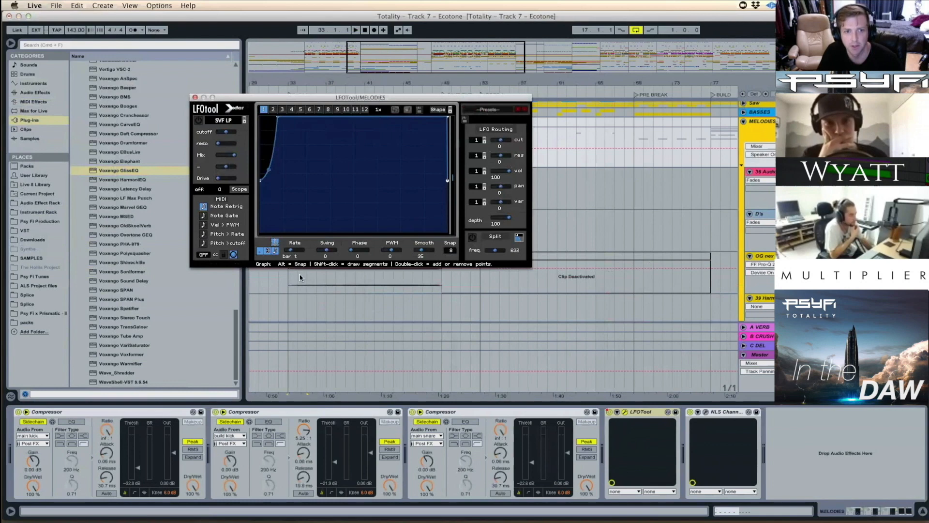
pyautogui.moveTo(388, 108); pyautogui.dragTo(362, 165)
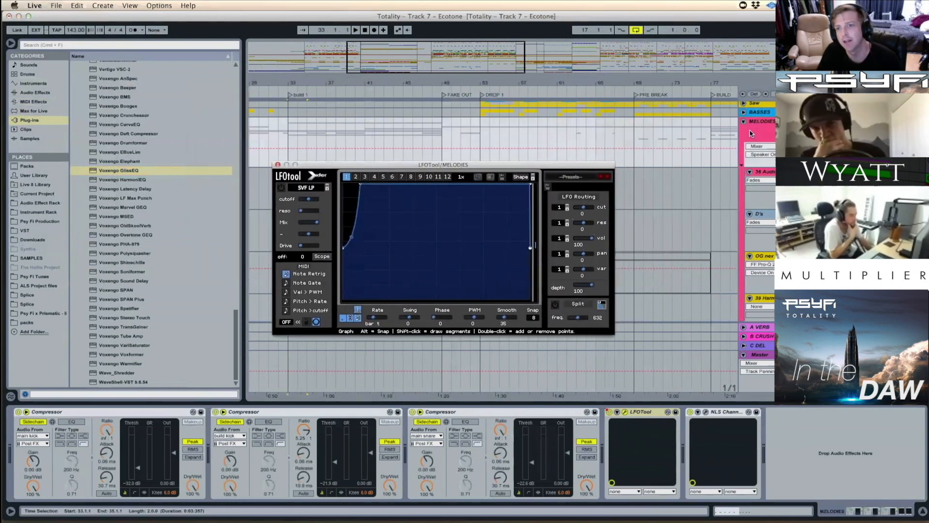
pyautogui.click(753, 130)
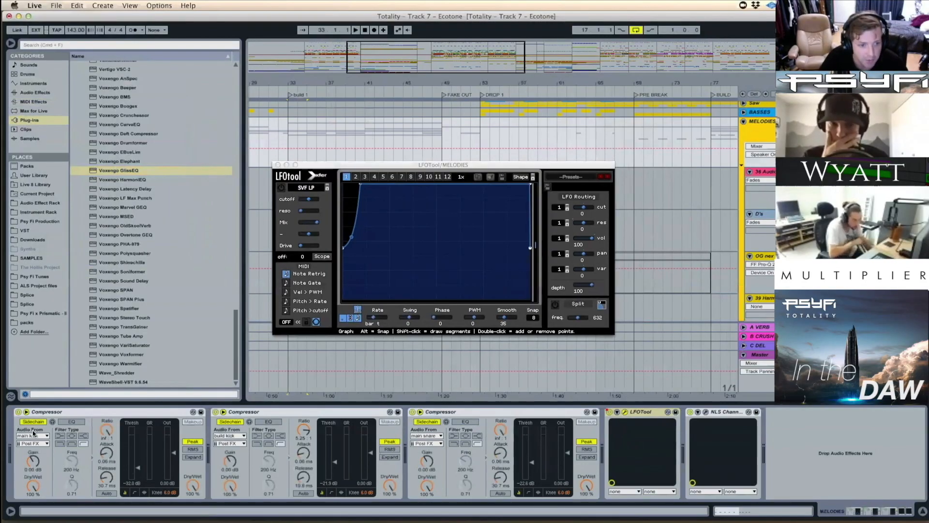
pyautogui.click(484, 414)
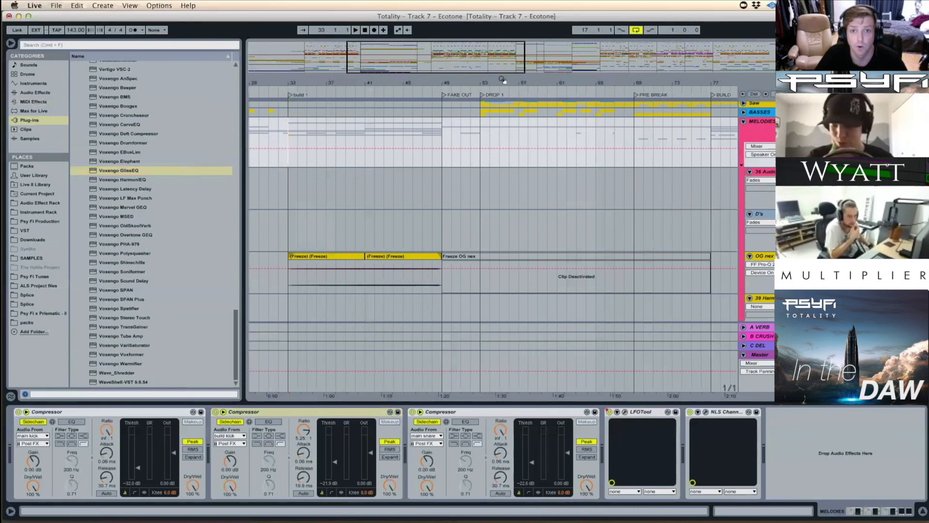
# Step: Zoom out to the whole arrangement, zoom in on DROP 1 and play the section
pyautogui.moveTo(503, 80); pyautogui.dragTo(391, 80)
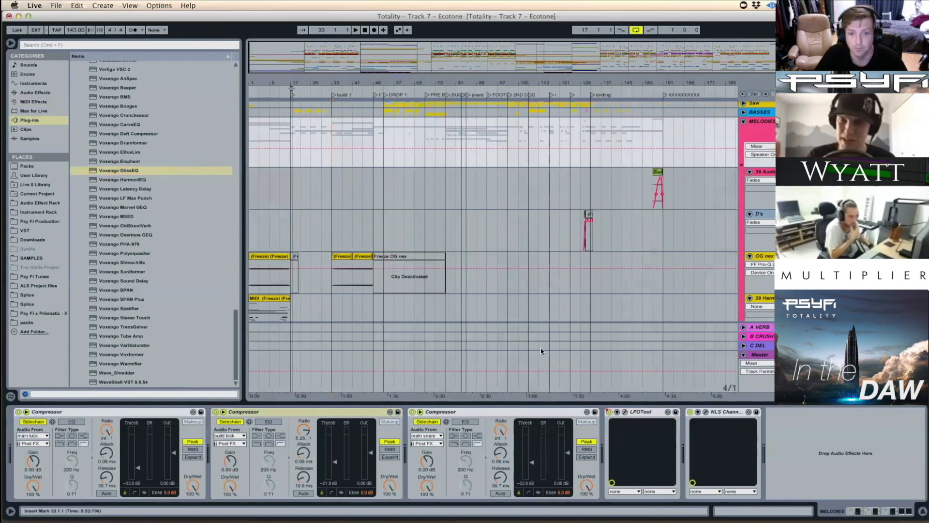
pyautogui.click(425, 370)
pyautogui.moveTo(390, 81); pyautogui.dragTo(390, 146)
pyautogui.press('space')
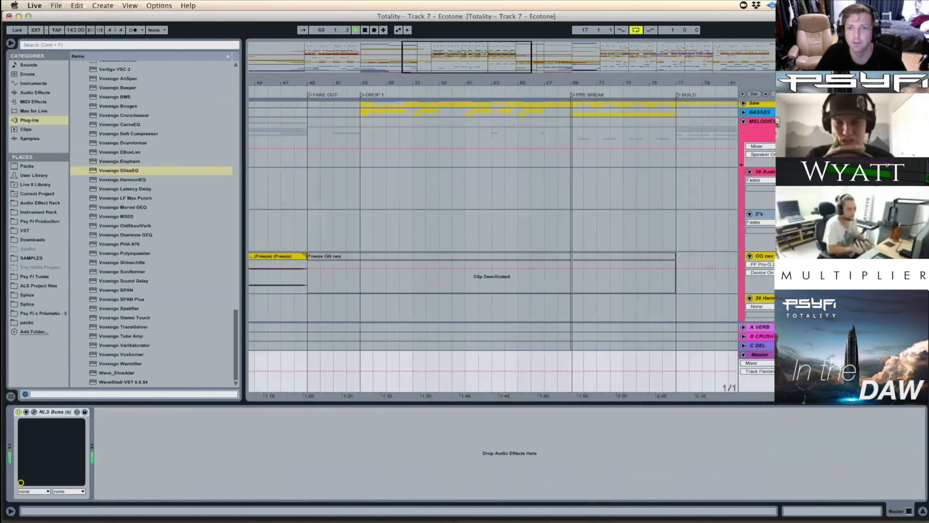
# Step: Play the PRE BREAK from bar 69, unfold the BASSES group and select the drop donk clip at 69.1.1
pyautogui.moveTo(601, 84); pyautogui.dragTo(528, 83)
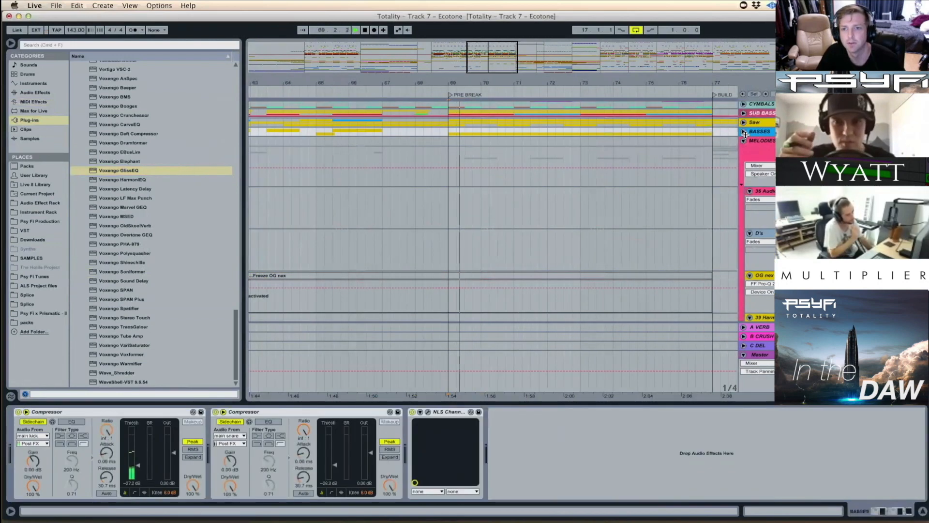
pyautogui.click(744, 132)
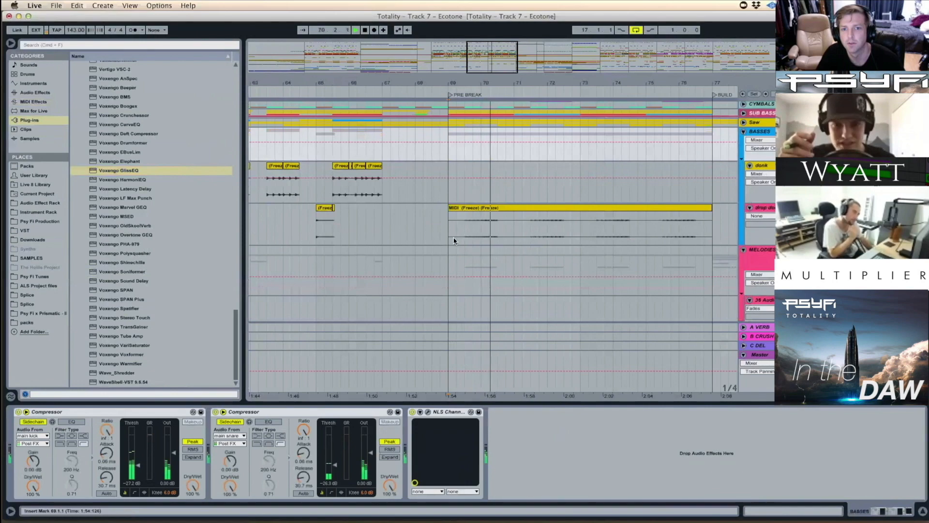
pyautogui.click(499, 209)
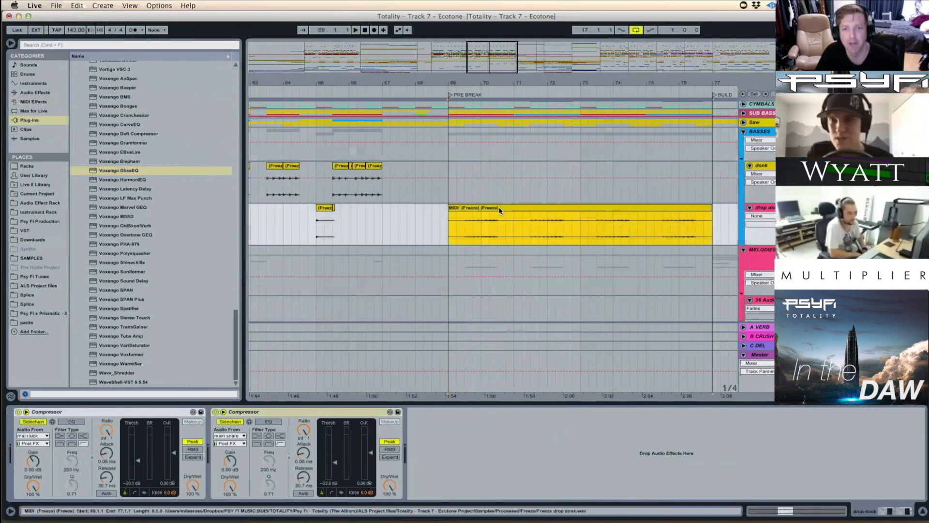
# Step: Point out the drop donk clip's extent across the PRE BREAK and play it from near the section's start
pyautogui.press('super+alt+p')
pyautogui.press('super+alt+p')
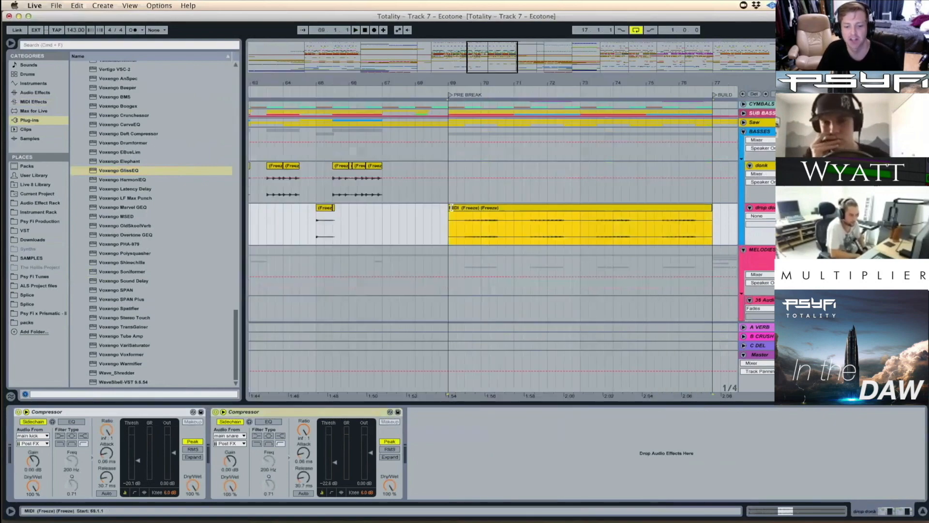
pyautogui.click(465, 209)
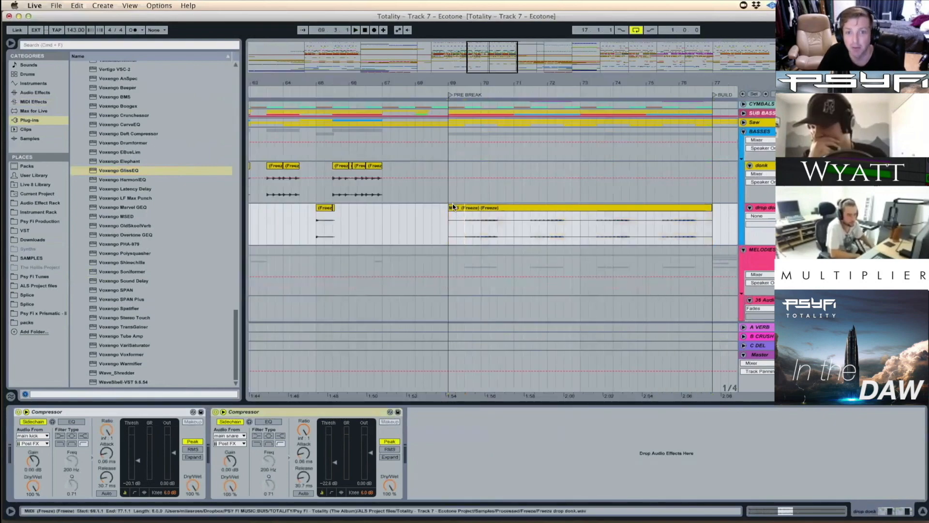
pyautogui.click(636, 207)
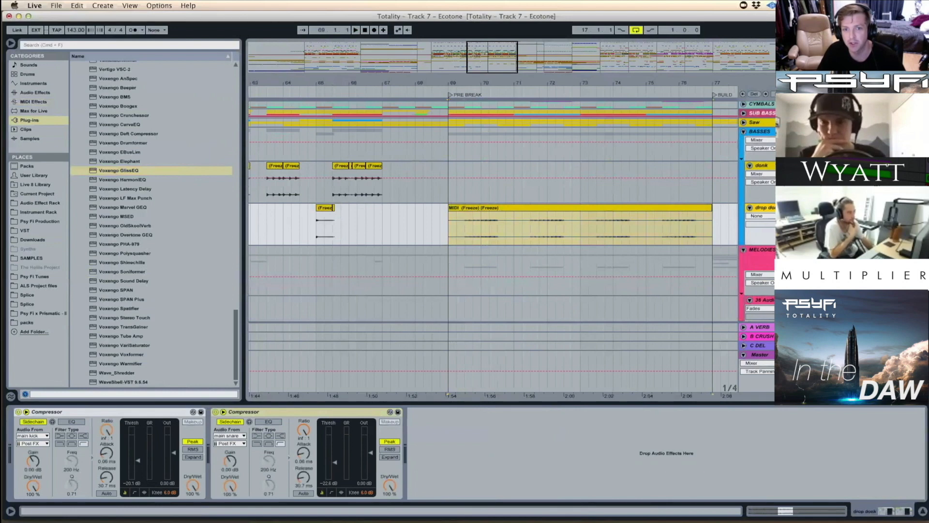
pyautogui.click(461, 226)
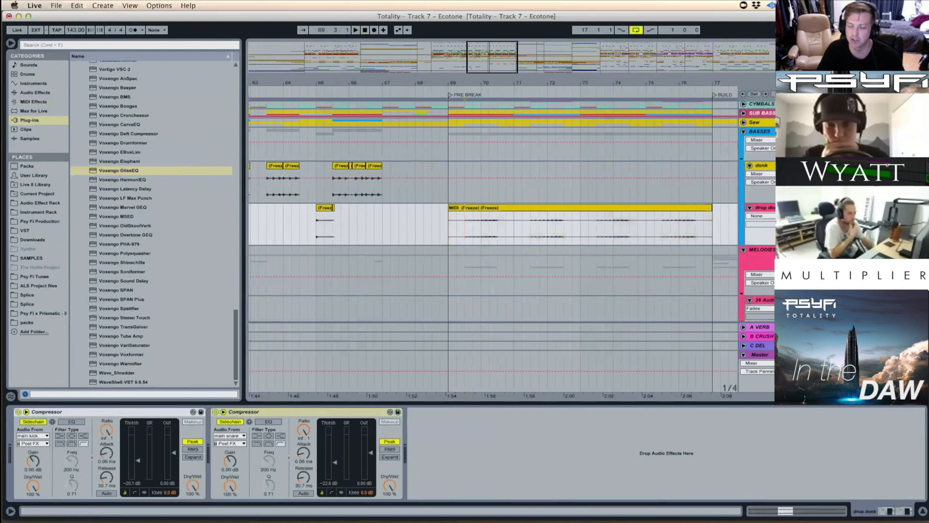
pyautogui.press('space')
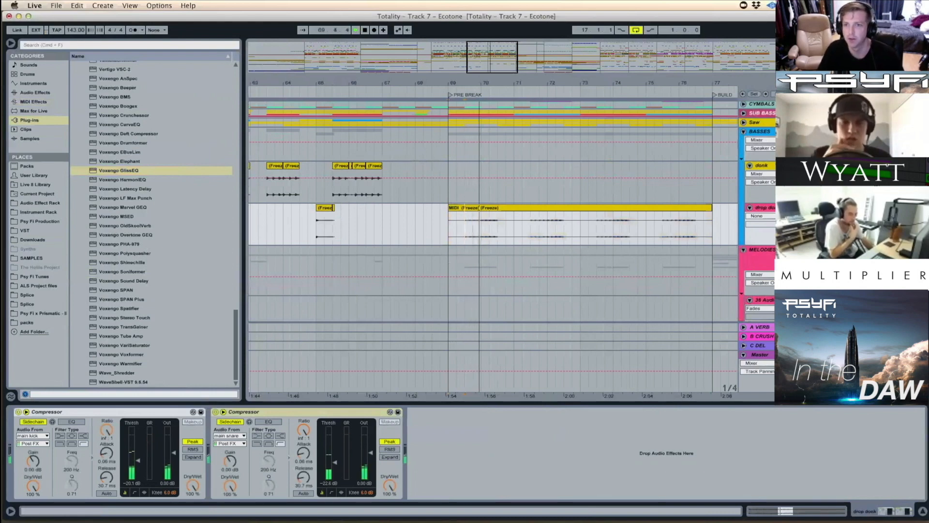
# Step: Point out the first donk phrase inside the drop donk clip and play the PRE BREAK from bar 69.3
pyautogui.scroll(3, 494, 213)
pyautogui.scroll(2, 493, 213)
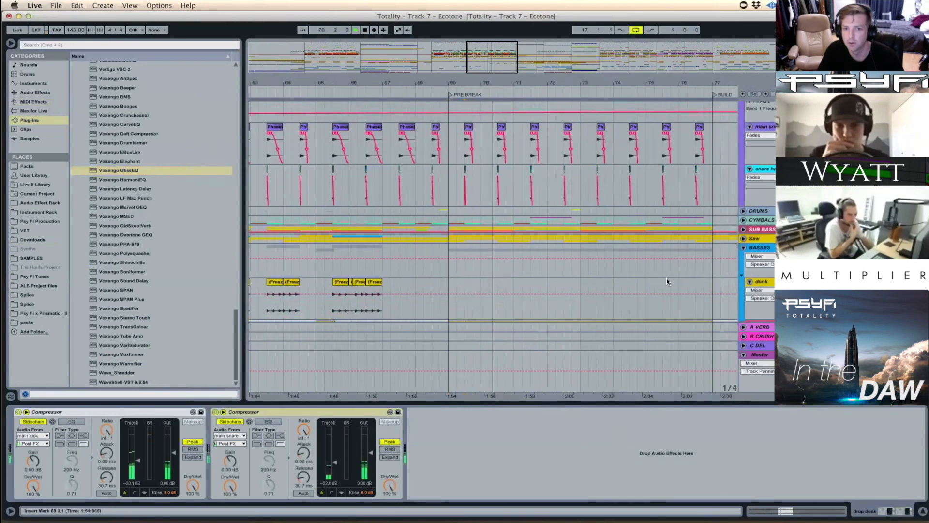
pyautogui.scroll(-6, 464, 252)
pyautogui.moveTo(465, 252); pyautogui.dragTo(496, 247)
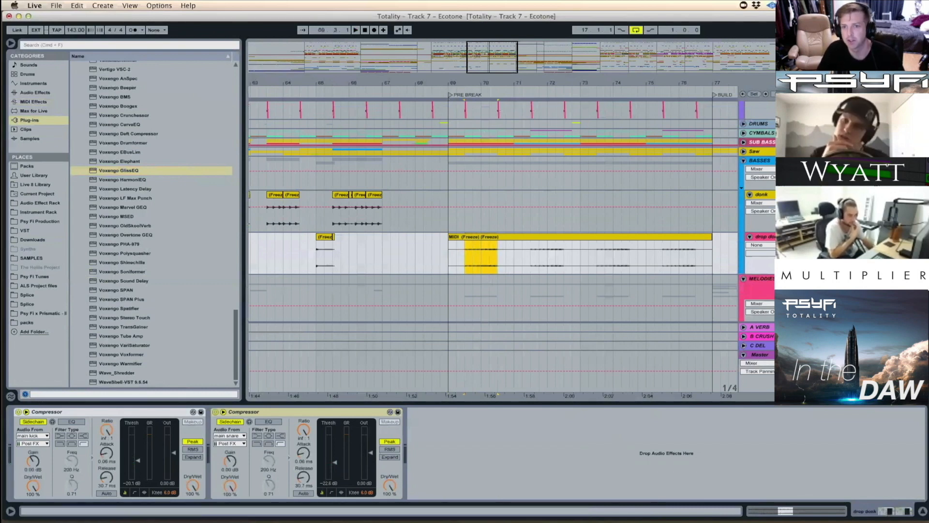
pyautogui.click(465, 257)
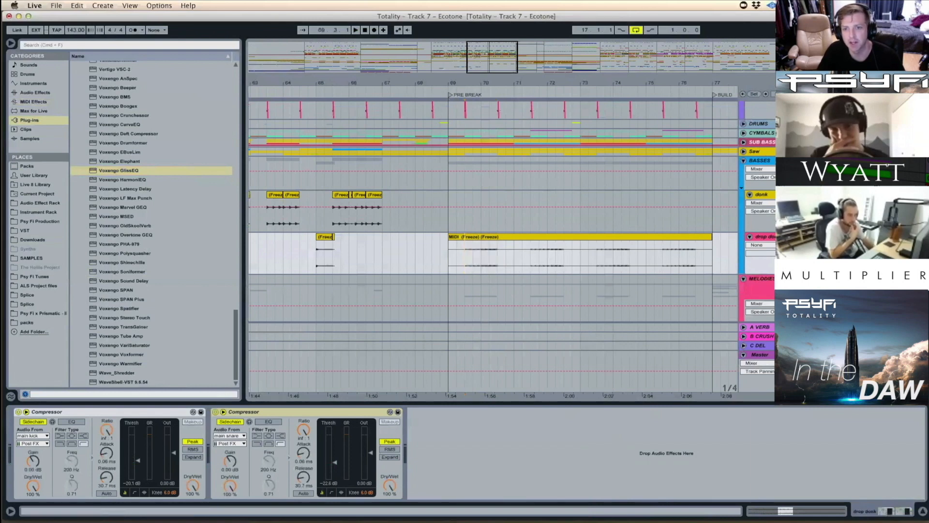
pyautogui.press('super+alt+p')
pyautogui.press('super+alt+p')
pyautogui.press('space')
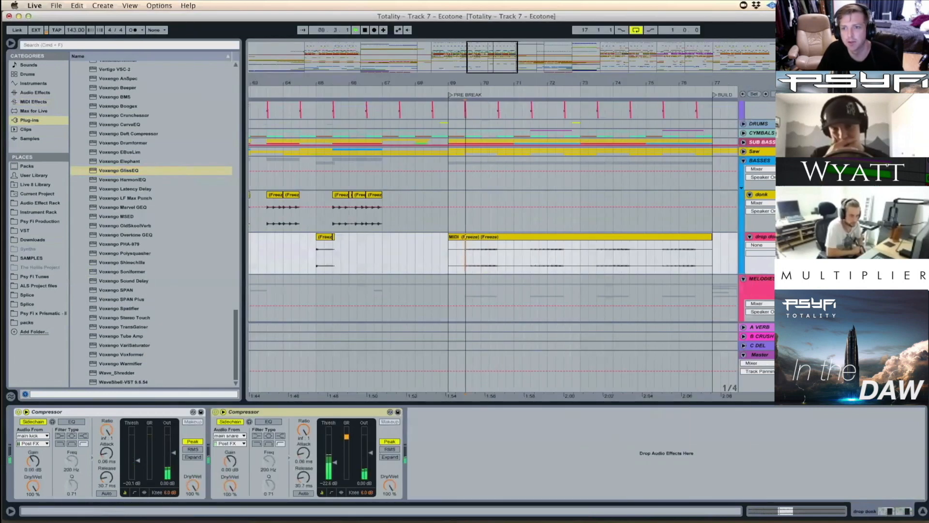
pyautogui.press('space')
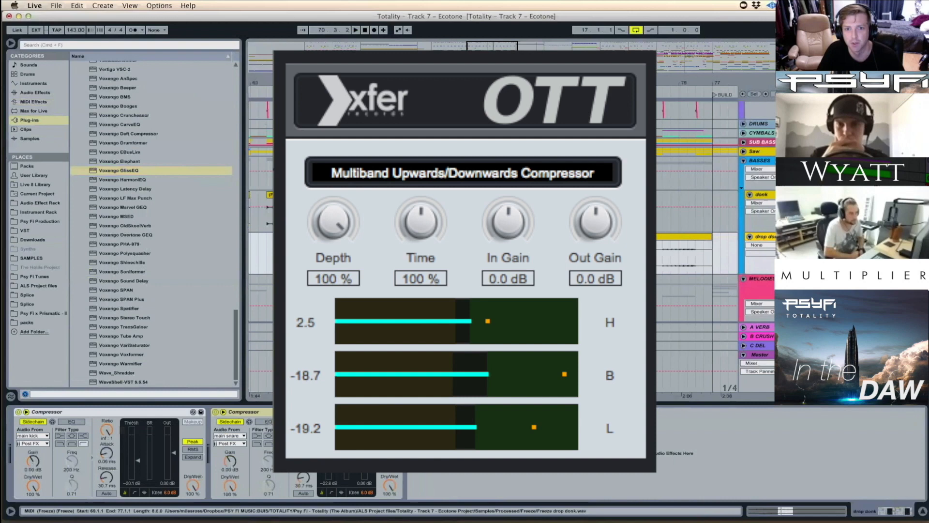
# Step: Add SideWidener to the drop donk track and audition its Width at 4 and at 60 while playing the clip
pyautogui.click(516, 237)
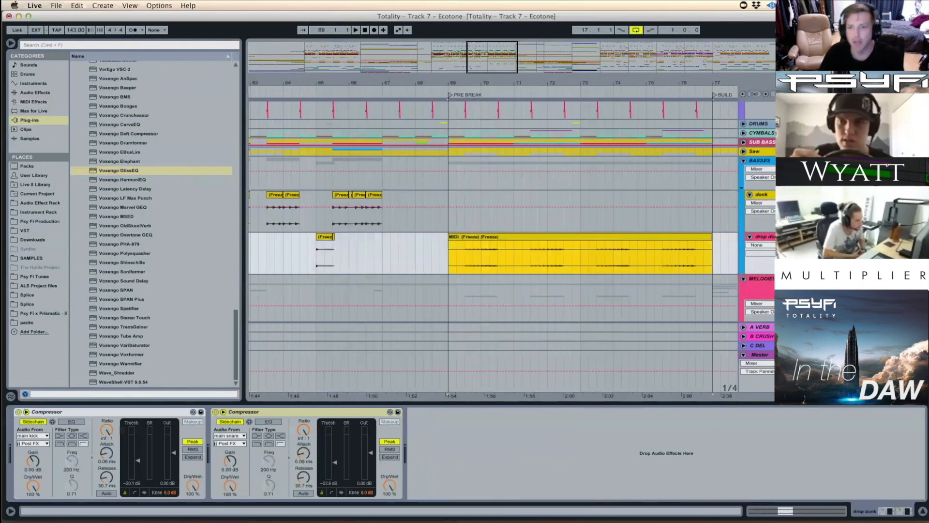
pyautogui.click(765, 238)
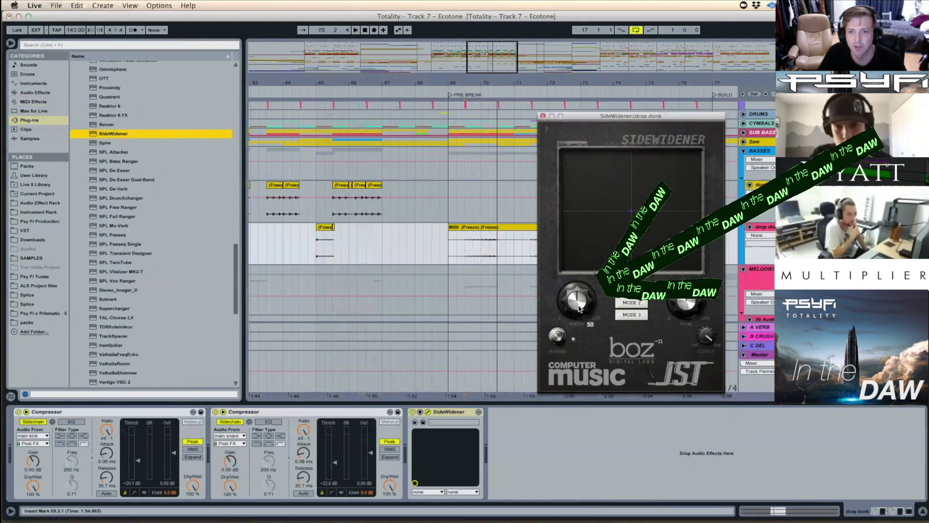
pyautogui.moveTo(577, 305); pyautogui.dragTo(582, 368)
pyautogui.moveTo(583, 421); pyautogui.dragTo(593, 385)
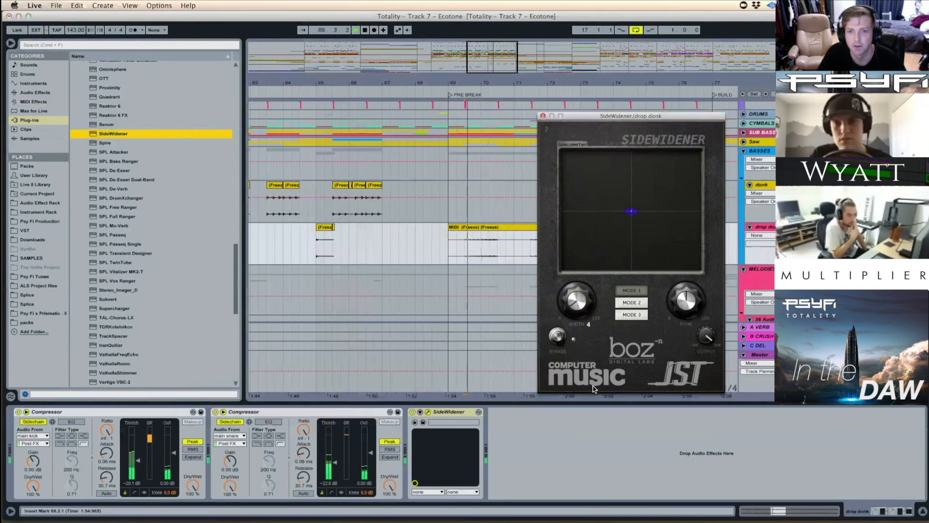
pyautogui.press('space')
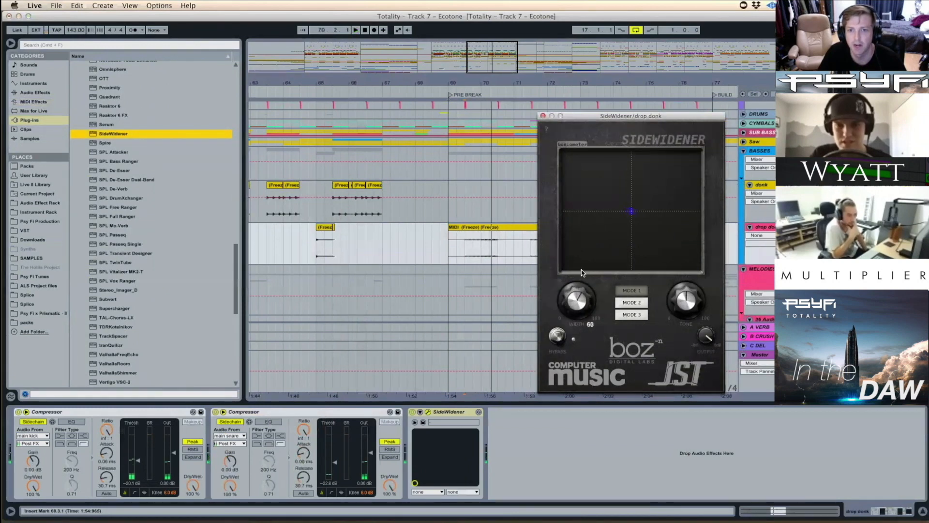
pyautogui.moveTo(565, 116); pyautogui.dragTo(588, 98)
pyautogui.moveTo(599, 283); pyautogui.dragTo(598, 314)
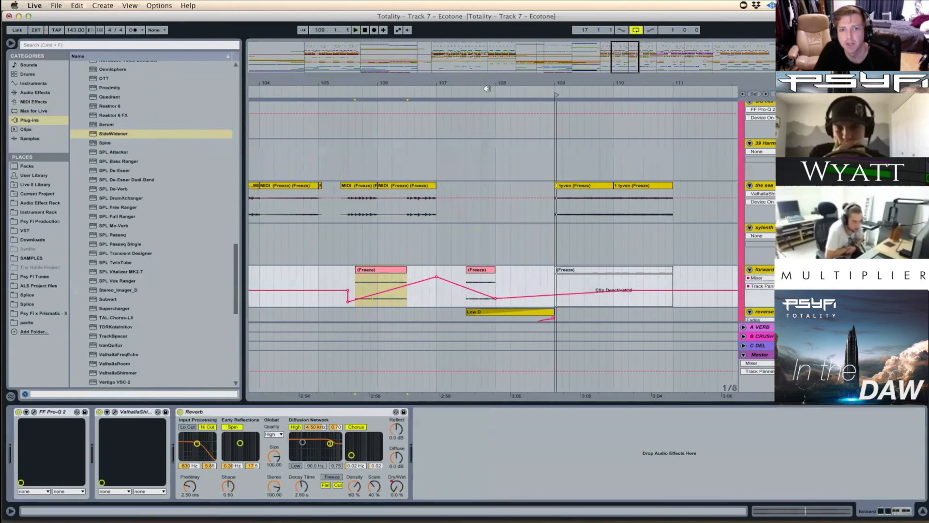
# Step: Point out the panning automation over the forward track's short clips at 105.3 and 121.3 in the second drop
pyautogui.moveTo(487, 88); pyautogui.dragTo(504, 88)
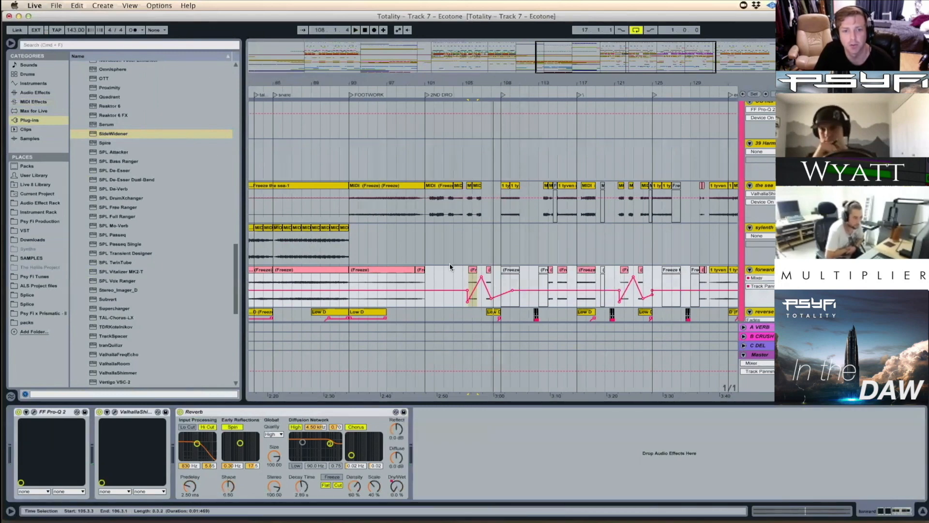
pyautogui.click(472, 270)
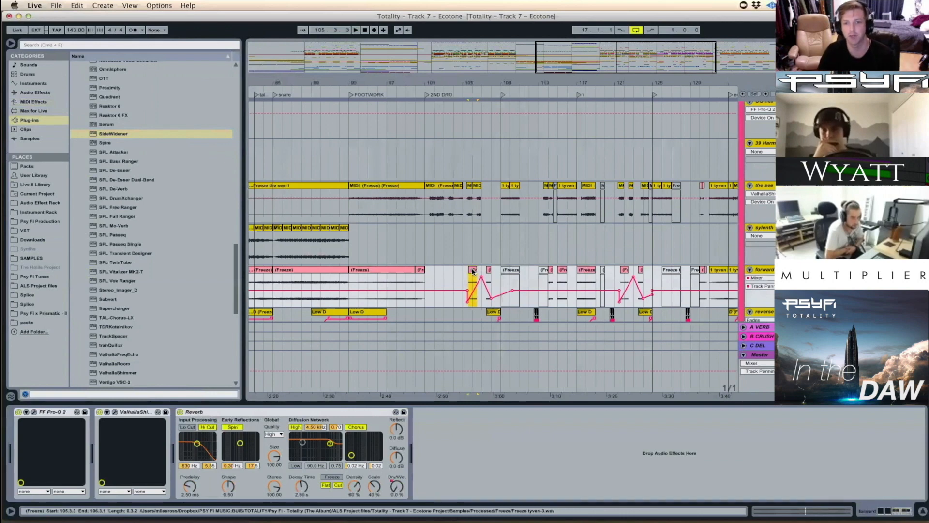
pyautogui.click(624, 273)
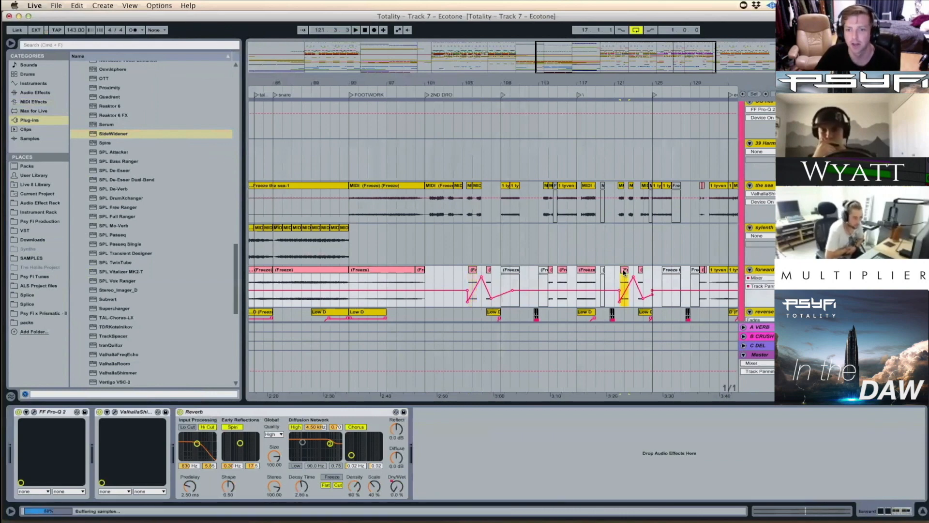
# Step: Locate the panning-automated vocal clip at 108.3.1 in the VOX group and play it
pyautogui.moveTo(661, 83); pyautogui.dragTo(568, 63)
pyautogui.scroll(-2, 537, 312)
pyautogui.scroll(-8, 538, 312)
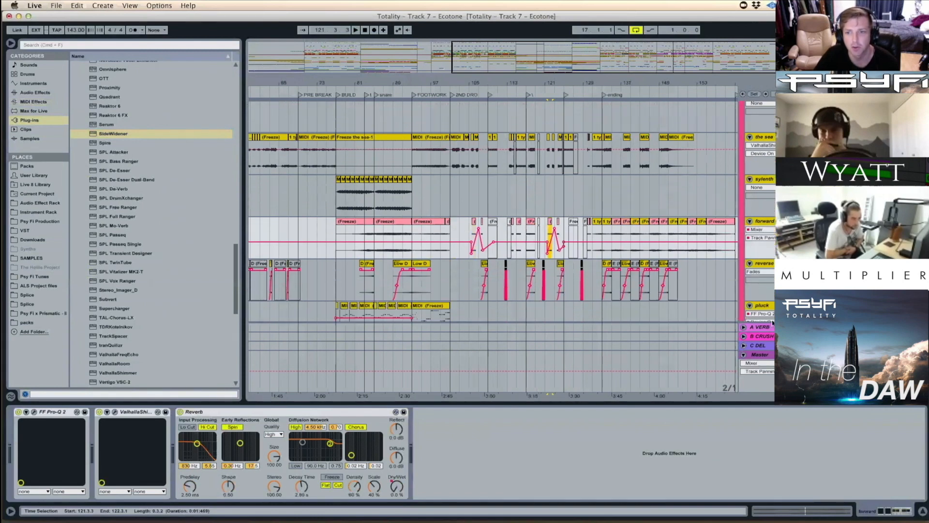
pyautogui.scroll(-6, 756, 259)
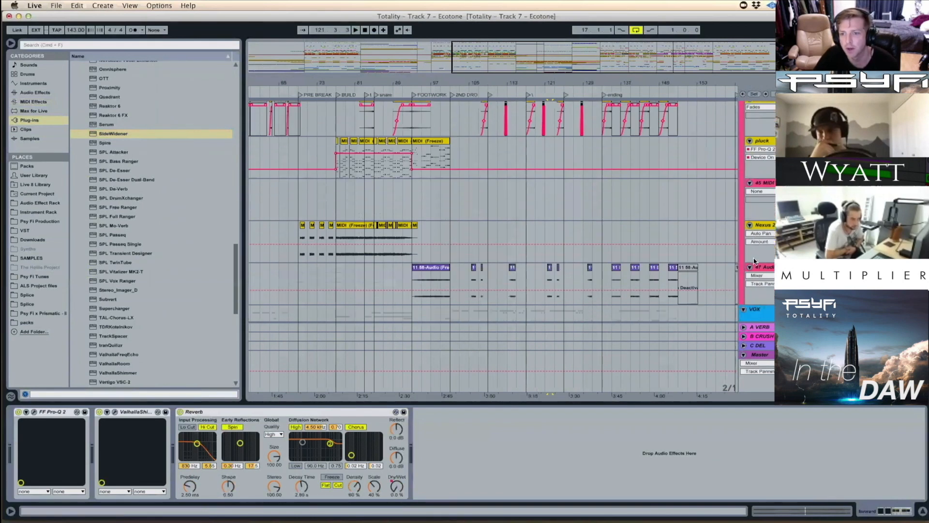
pyautogui.click(903, 252)
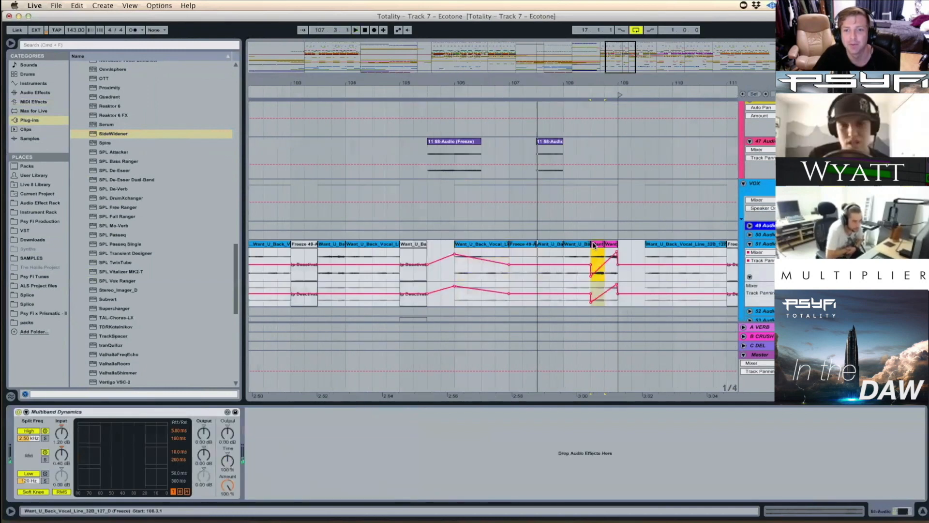
pyautogui.press('space')
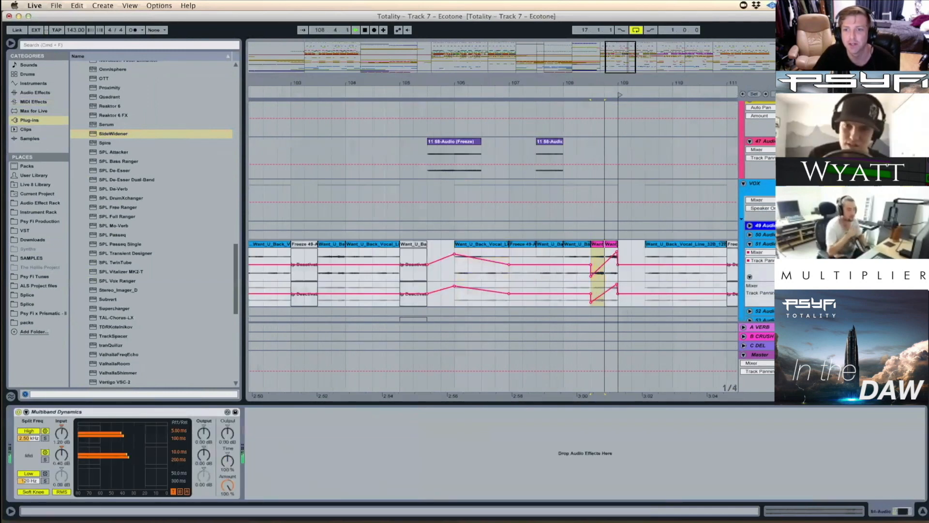
pyautogui.press('space')
pyautogui.press('space')
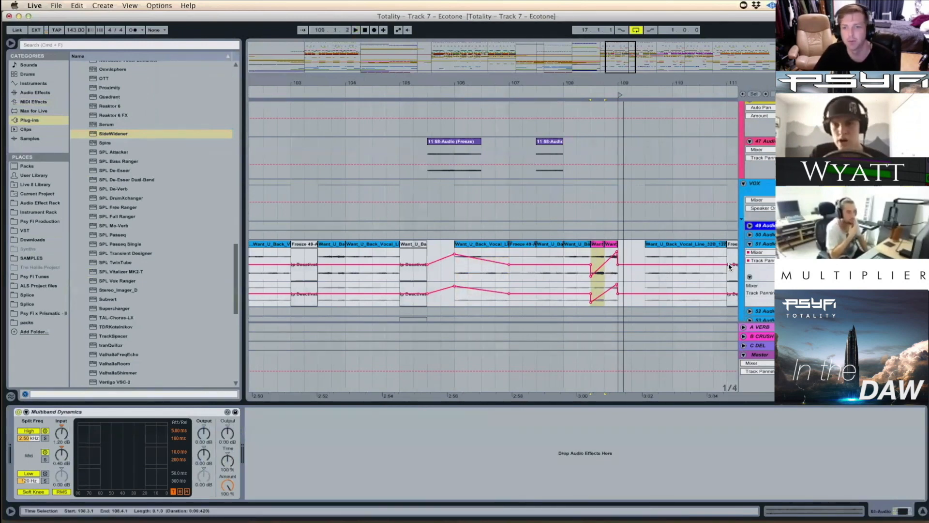
pyautogui.click(588, 253)
pyautogui.press('space')
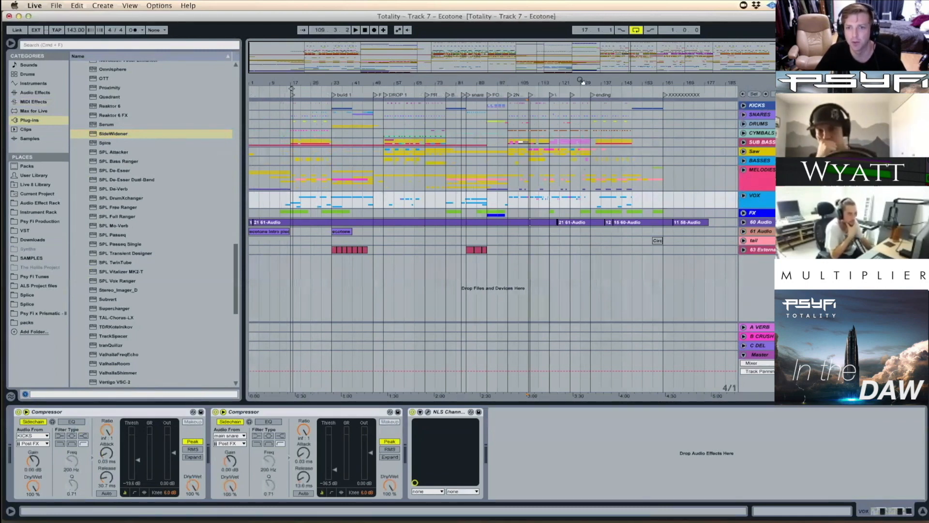
# Step: Zoom in on the section from bar 17 to build 1 and highlight its CYMBALS and SUB BASS parts
pyautogui.click(329, 132)
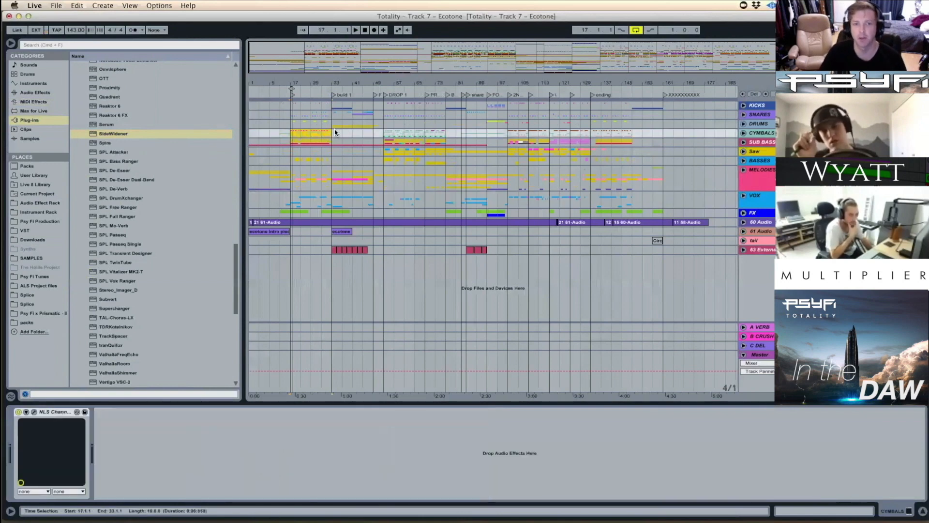
pyautogui.moveTo(301, 81); pyautogui.dragTo(342, 81)
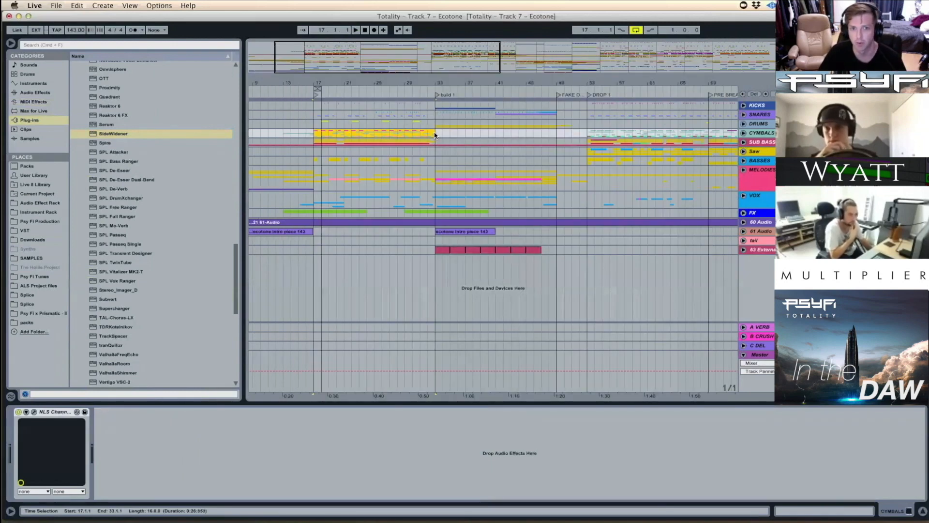
pyautogui.click(435, 137)
pyautogui.moveTo(435, 137); pyautogui.dragTo(325, 133)
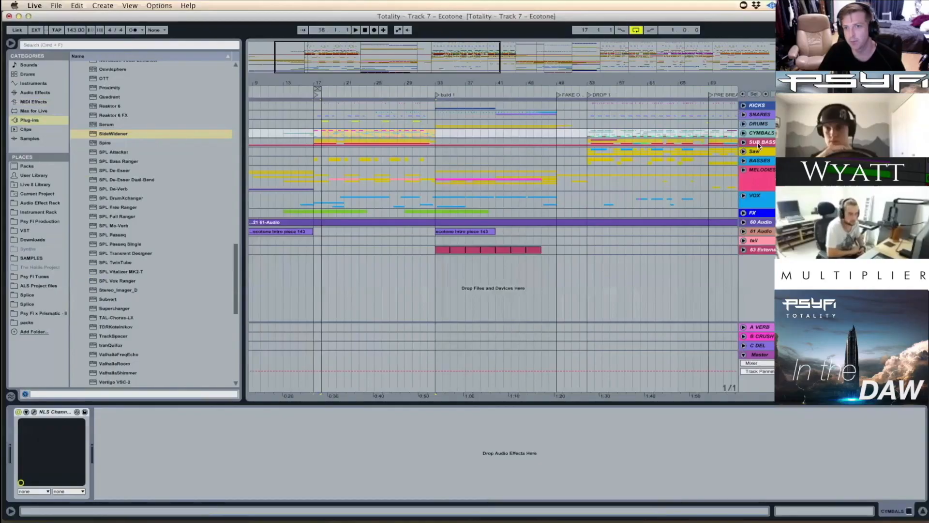
pyautogui.click(758, 143)
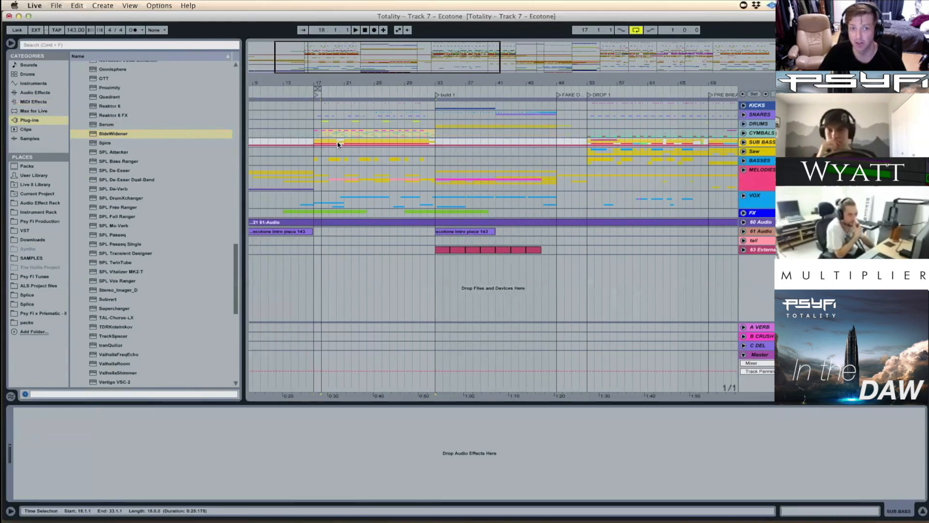
# Step: Unfold the DRUMS group and examine the blocks and toms clips between bar 17 and build 1
pyautogui.click(770, 124)
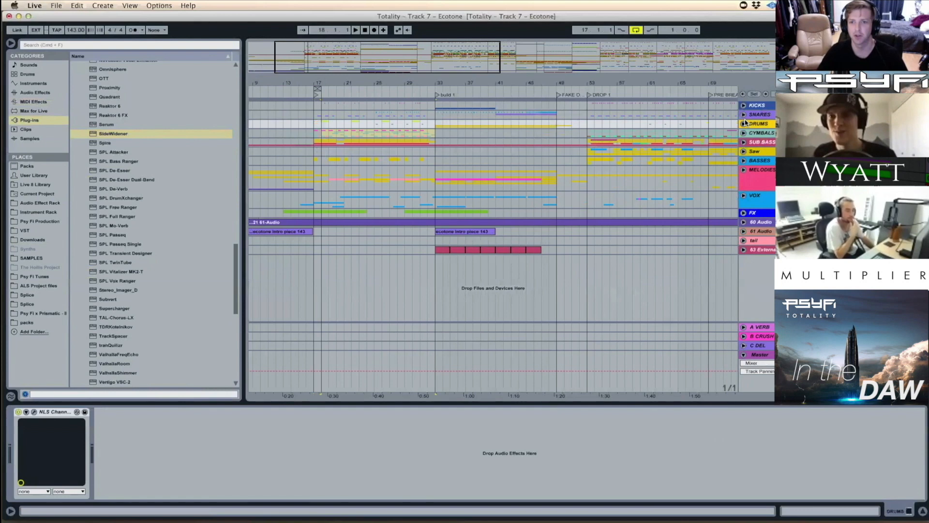
pyautogui.click(744, 124)
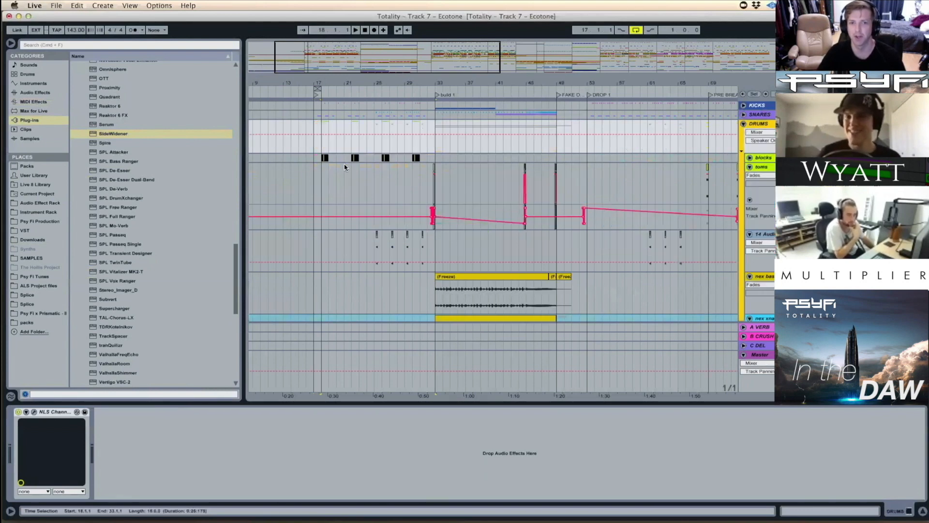
pyautogui.press('-')
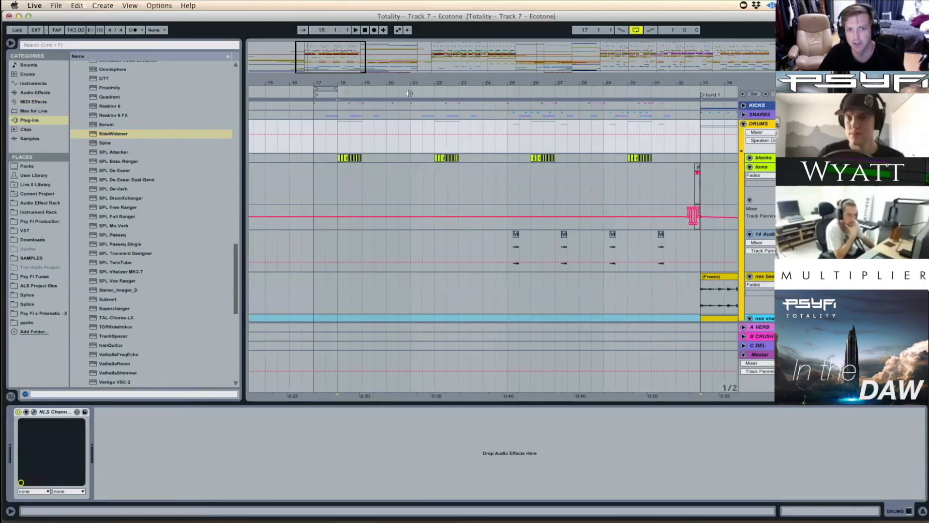
pyautogui.moveTo(409, 91); pyautogui.dragTo(409, 85)
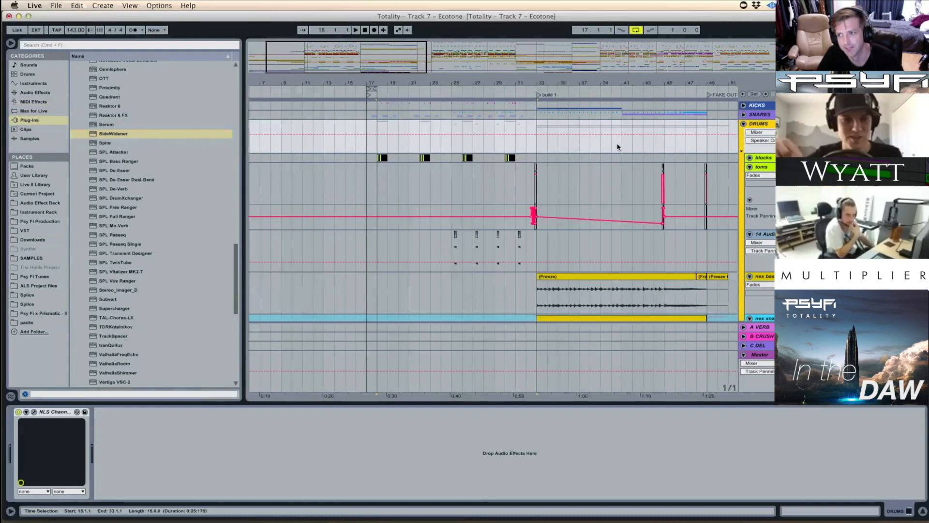
# Step: Search the browser for "serum"
pyautogui.press('super+f')
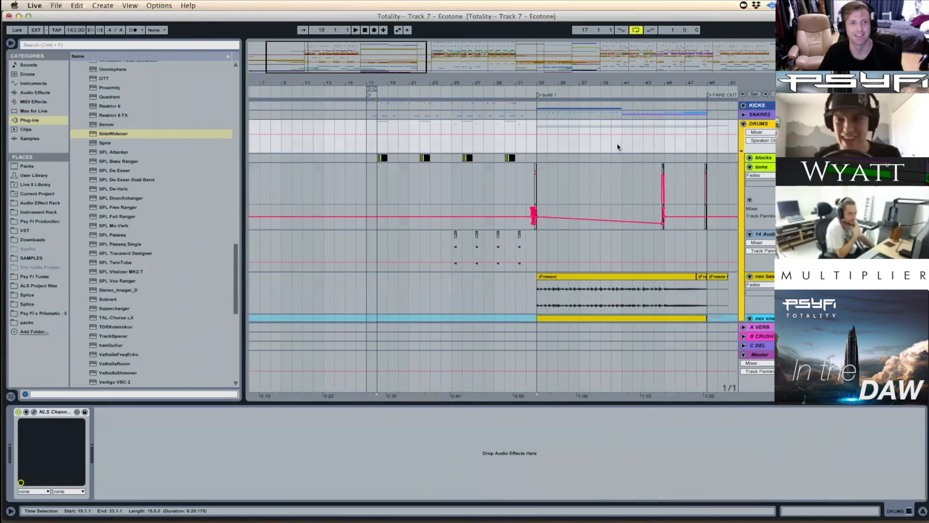
pyautogui.press('super+f')
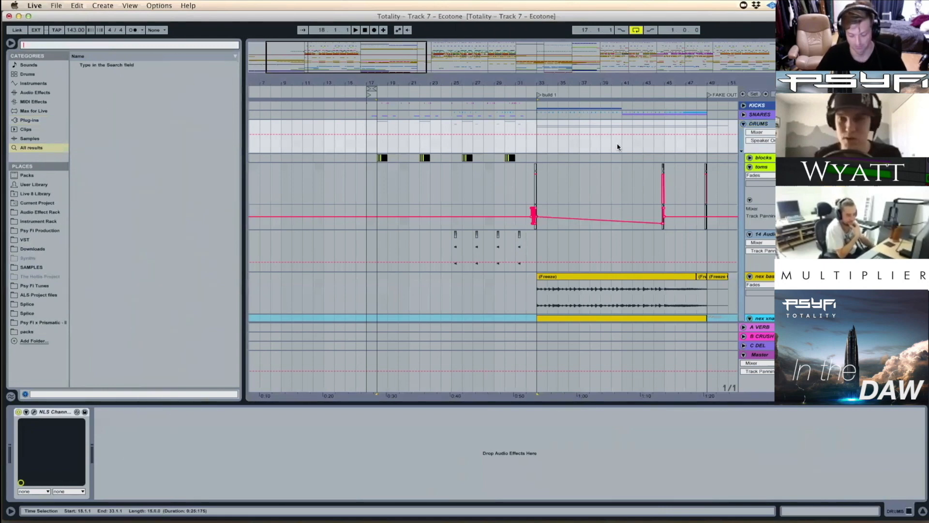
pyautogui.write('serum')
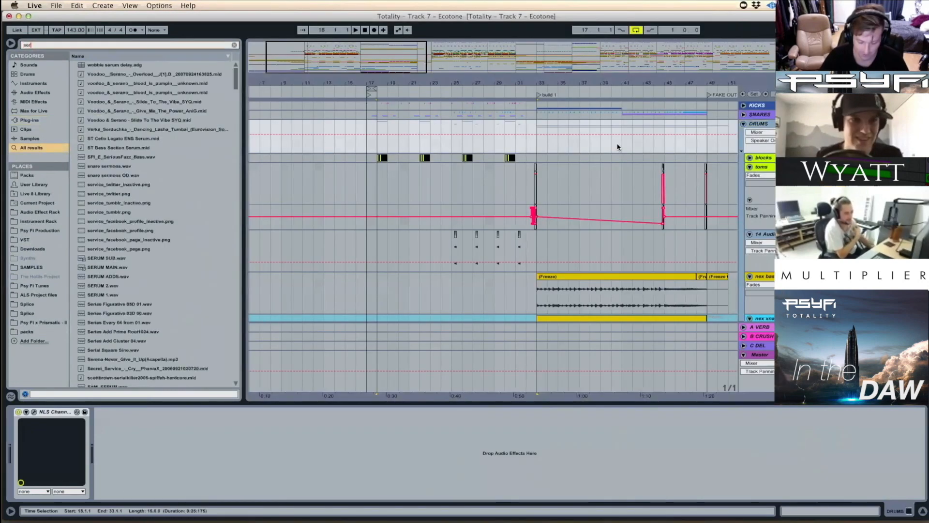